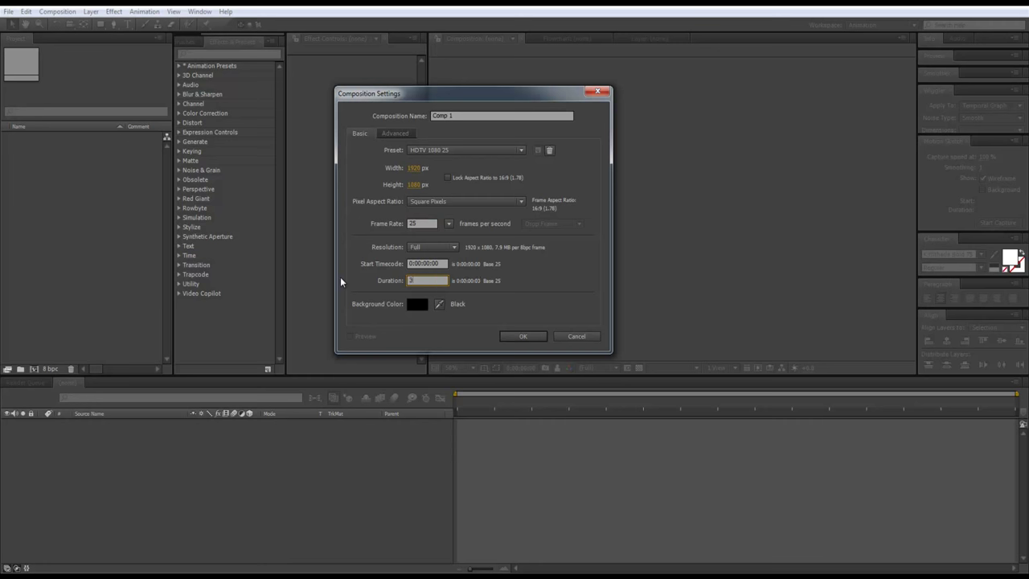
- Create the composition with the HDTV 1080 25 preset and a duration of 30 seconds
{"action": "key", "text": "Return"}
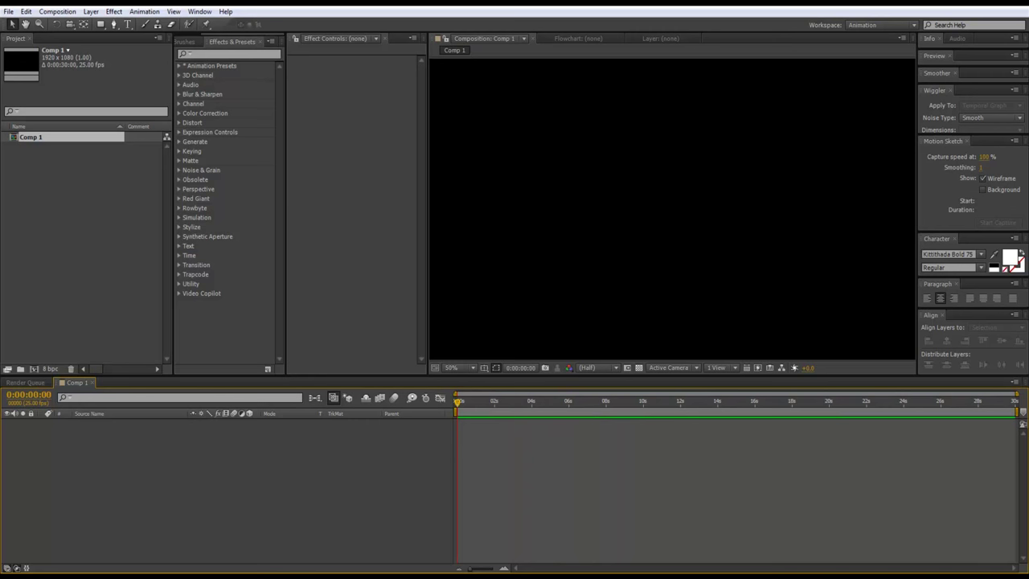
{"action": "key", "text": "ctrl+y"}
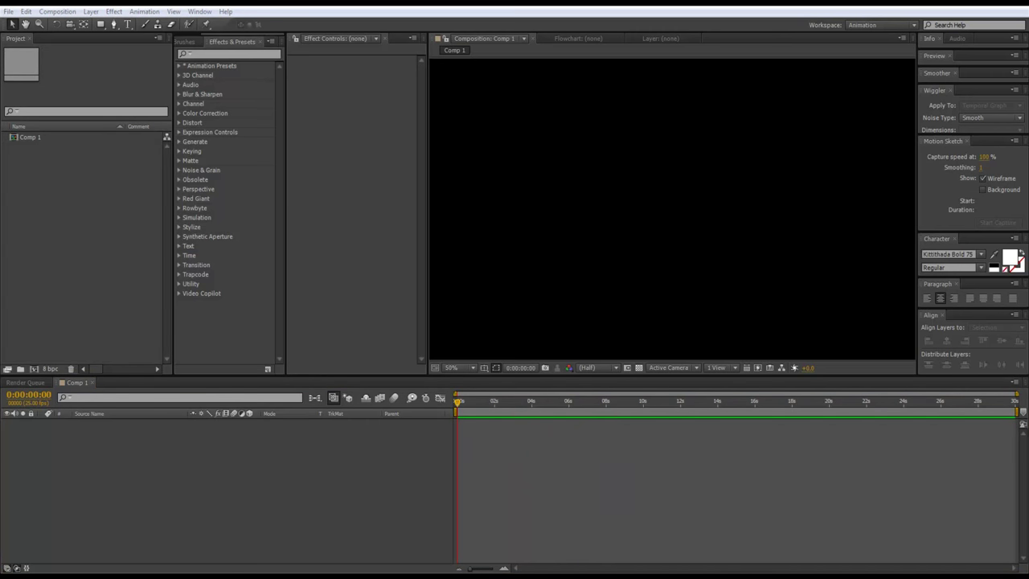
- Import Body.png and Mouth.png into the project and add Body.png to the composition
{"action": "left_click_drag", "start_coordinate": [69, 225], "coordinate": [115, 276]}
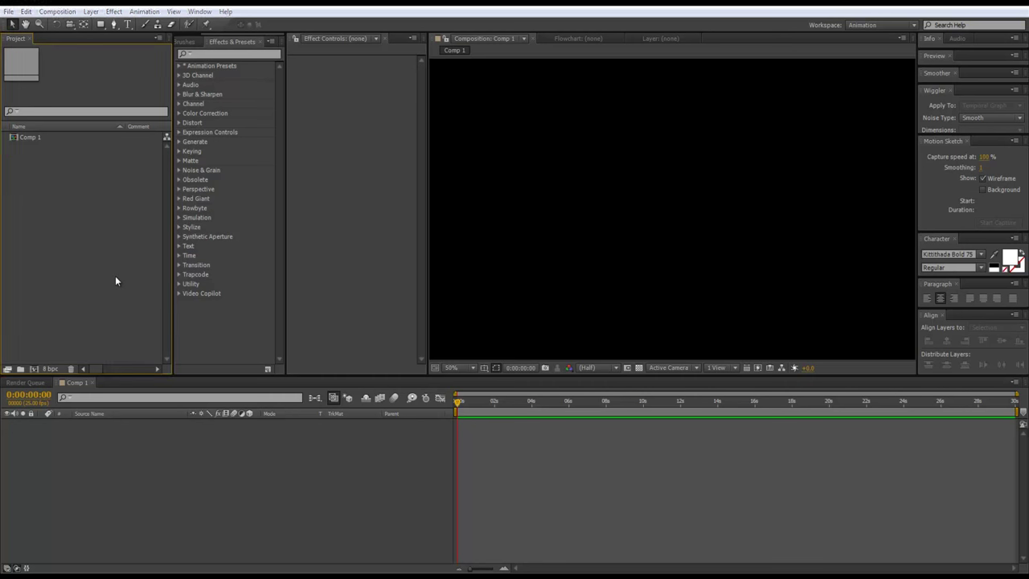
{"action": "left_click", "coordinate": [36, 139]}
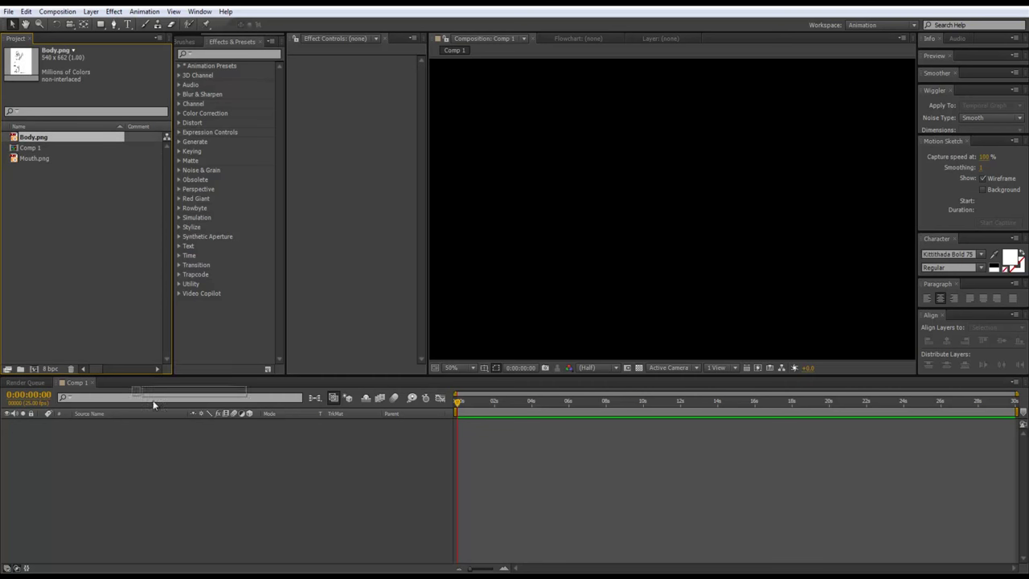
{"action": "key", "text": "ctrl+slash"}
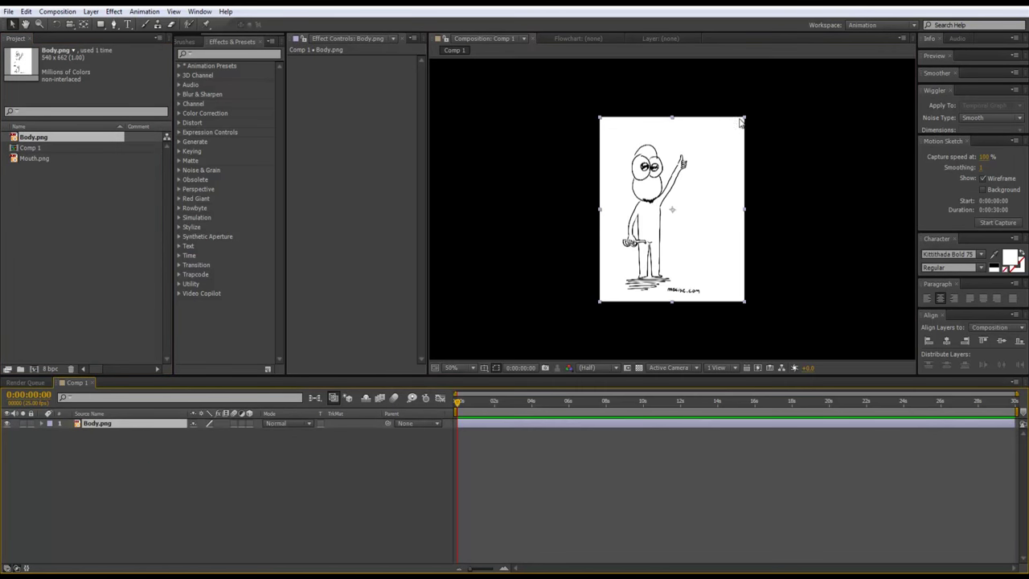
- Enlarge the Body.png drawing from its corner until it nearly fills the frame height
{"action": "scroll", "coordinate": [761, 221], "scroll_direction": "down", "scroll_amount": 2}
{"action": "scroll", "coordinate": [760, 221], "scroll_direction": "up", "scroll_amount": 2}
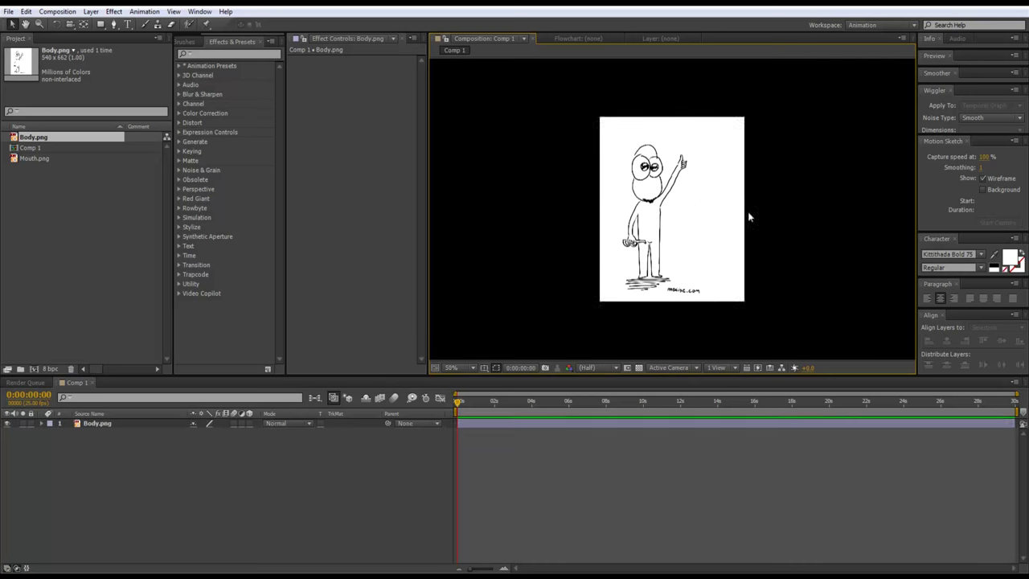
{"action": "left_click_drag", "start_coordinate": [745, 119], "coordinate": [796, 72]}
{"action": "left_click", "coordinate": [558, 429]}
- Change the composition's background color to white
{"action": "left_click", "coordinate": [58, 11]}
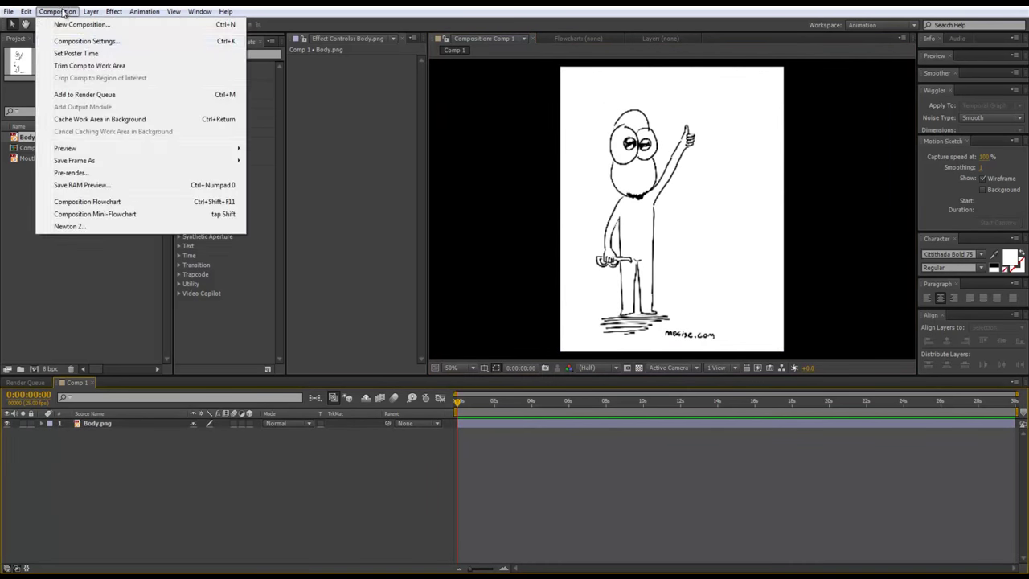
{"action": "left_click", "coordinate": [86, 41]}
{"action": "left_click", "coordinate": [413, 305]}
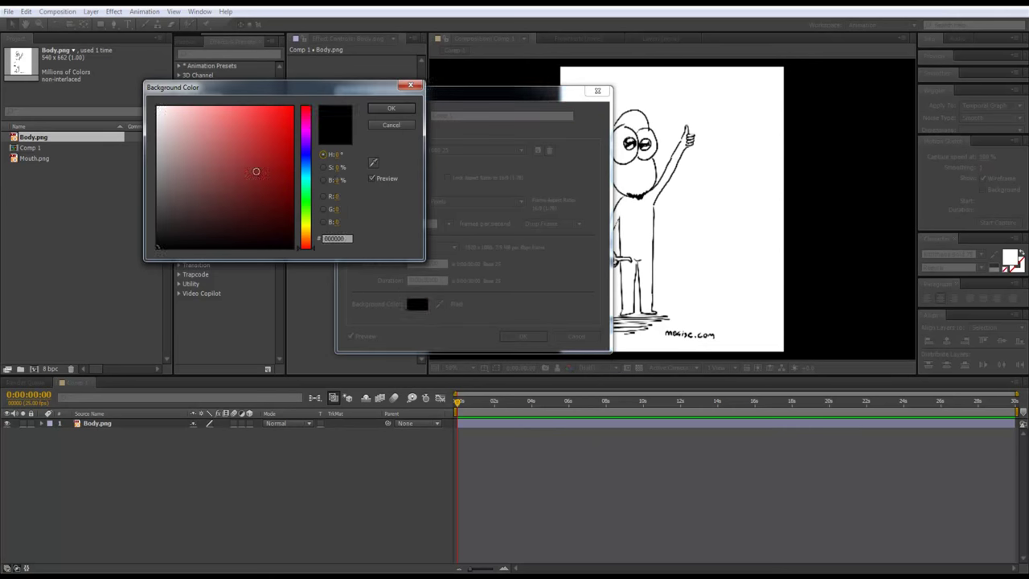
{"action": "left_click_drag", "start_coordinate": [205, 138], "coordinate": [131, 73]}
{"action": "left_click", "coordinate": [390, 110]}
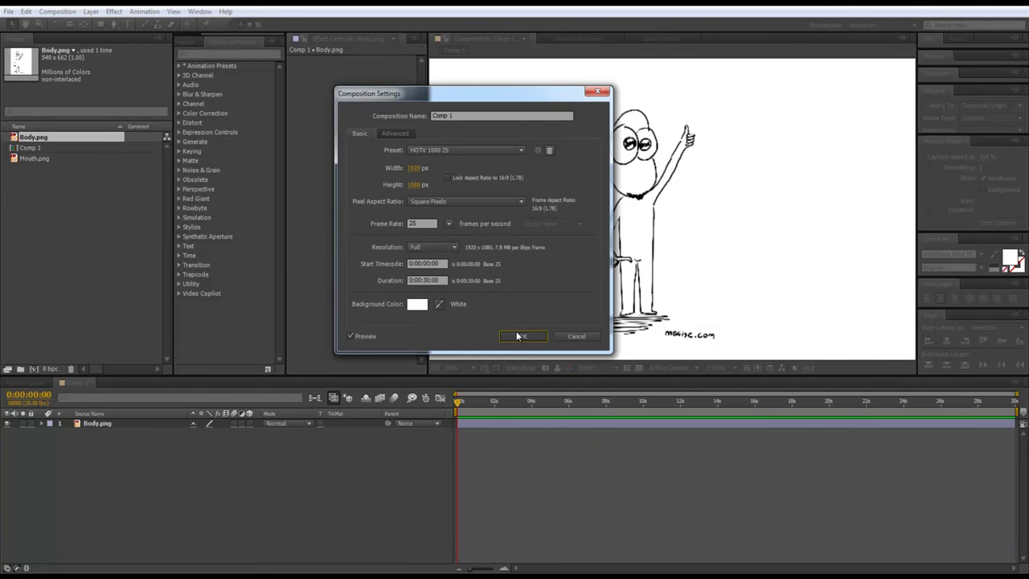
{"action": "left_click", "coordinate": [518, 336]}
- Enlarge the body drawing slightly beyond the frame height and lock its layer
{"action": "left_click", "coordinate": [636, 234]}
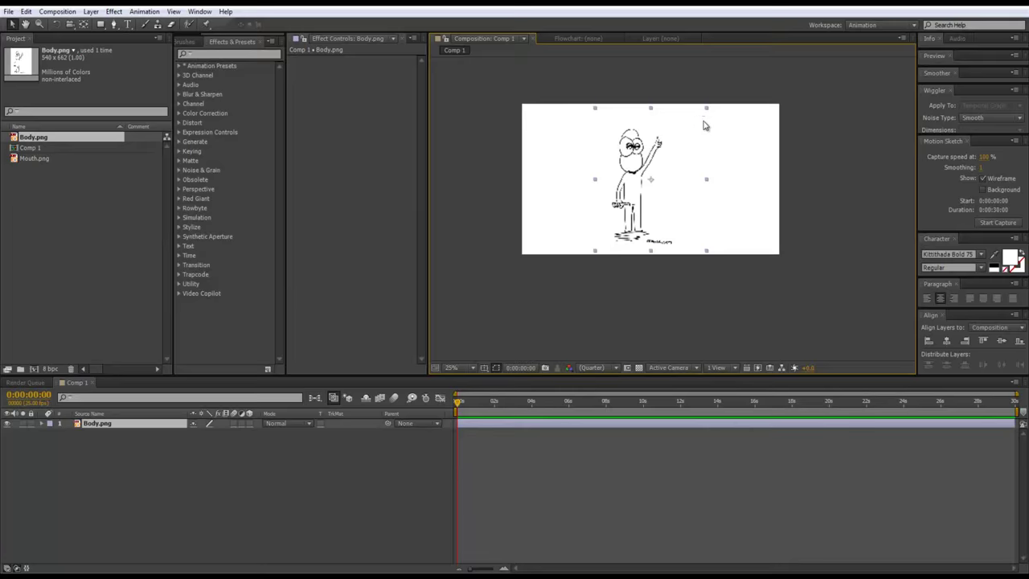
{"action": "mouse_move", "coordinate": [711, 108]}
{"action": "left_mouse_down"}
{"action": "mouse_move", "coordinate": [716, 97]}
{"action": "mouse_move", "coordinate": [702, 124]}
{"action": "left_mouse_up"}
{"action": "left_click", "coordinate": [666, 143]}
{"action": "scroll", "coordinate": [738, 142], "scroll_direction": "up", "scroll_amount": 1}
{"action": "key", "text": "space"}
{"action": "left_click_drag", "start_coordinate": [715, 160], "coordinate": [724, 202]}
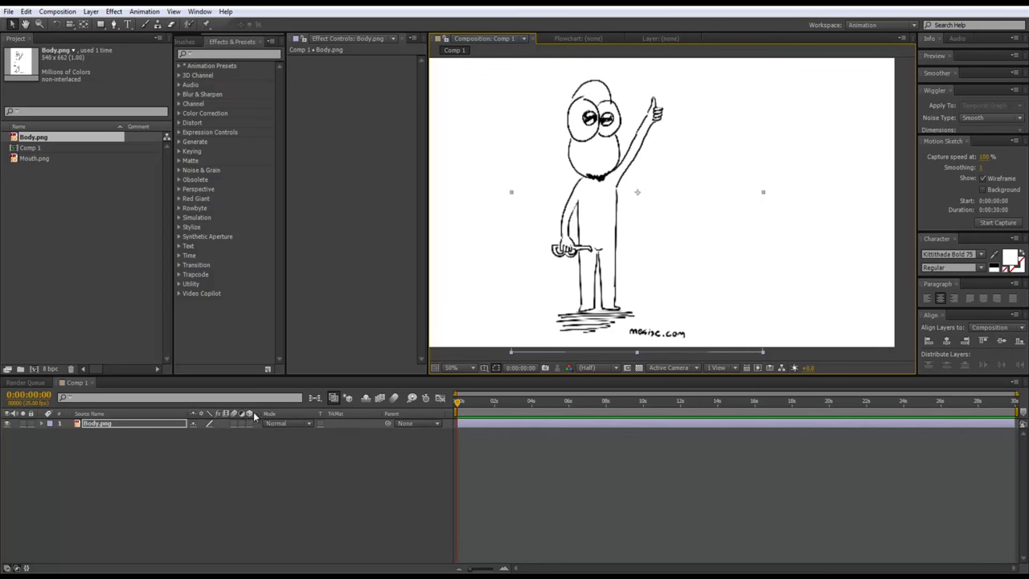
{"action": "left_click", "coordinate": [30, 423]}
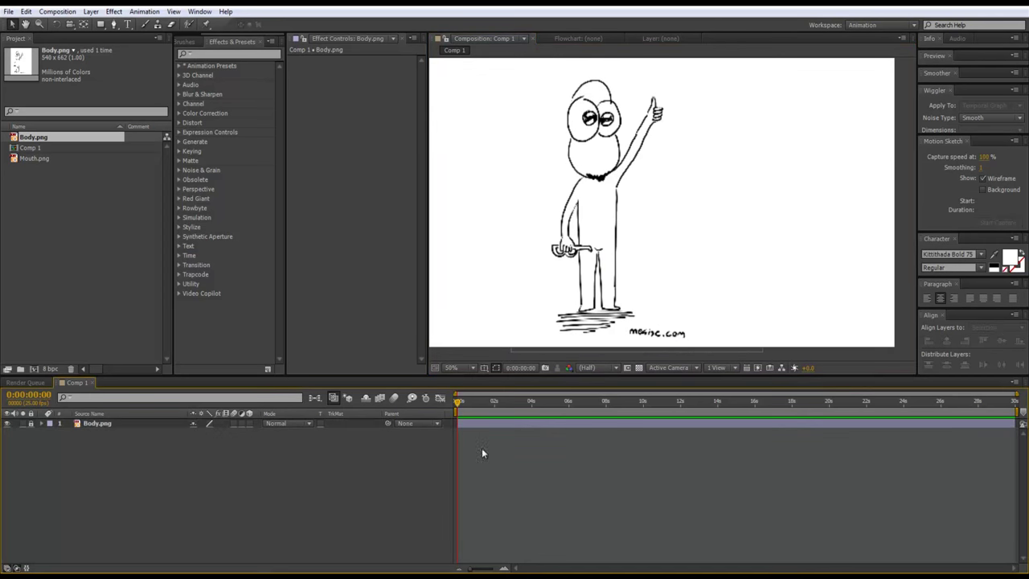
- Add Mouth.png above the body layer, enlarged and placed on the lower part of the character's face
{"action": "left_click_drag", "start_coordinate": [52, 158], "coordinate": [103, 421]}
{"action": "scroll", "coordinate": [671, 166], "scroll_direction": "up", "scroll_amount": 2}
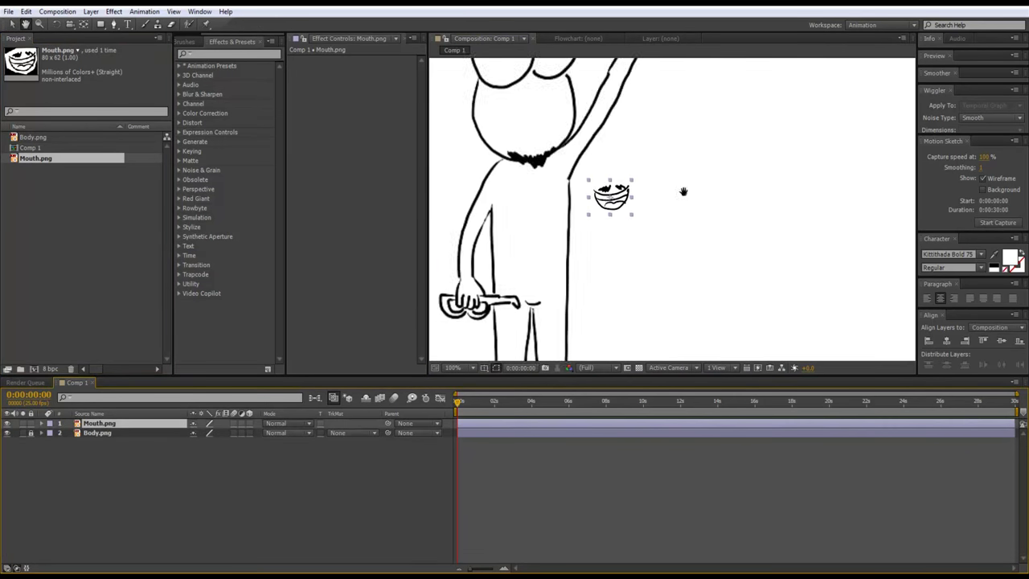
{"action": "left_click_drag", "start_coordinate": [652, 218], "coordinate": [569, 174]}
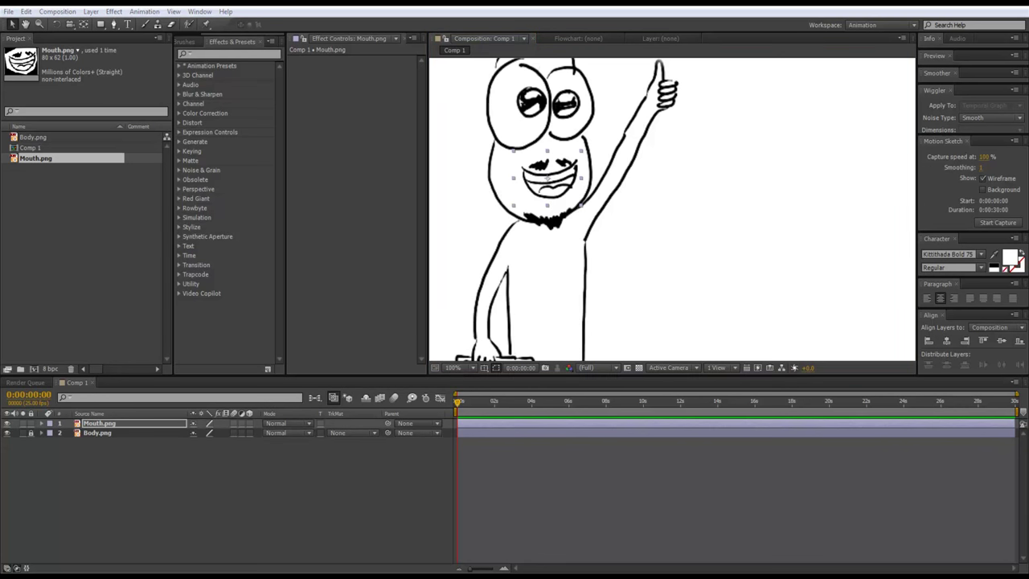
- Import VOICE.wav into the project and add it as the top layer of the composition
{"action": "left_click_drag", "start_coordinate": [4, 277], "coordinate": [57, 285]}
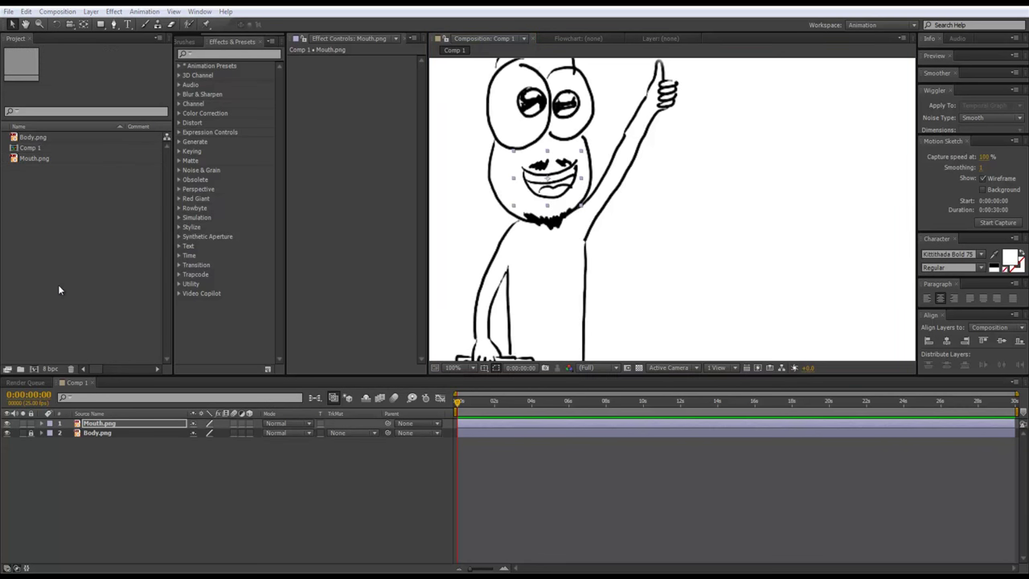
{"action": "left_click_drag", "start_coordinate": [46, 173], "coordinate": [93, 426]}
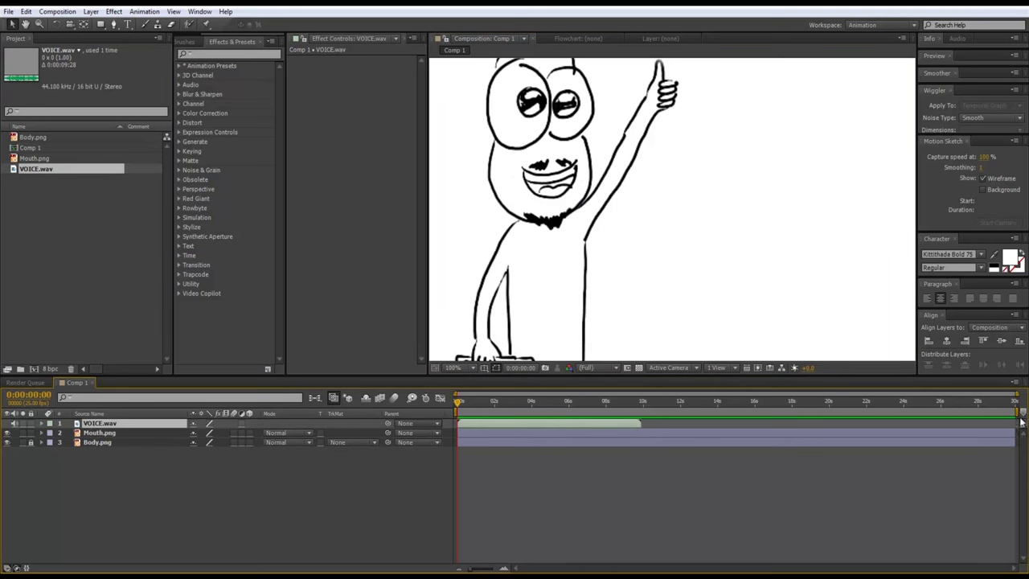
- Shorten the work area to about 13 seconds, past the end of the voice clip, and trim the composition to it
{"action": "left_click_drag", "start_coordinate": [1018, 411], "coordinate": [707, 408]}
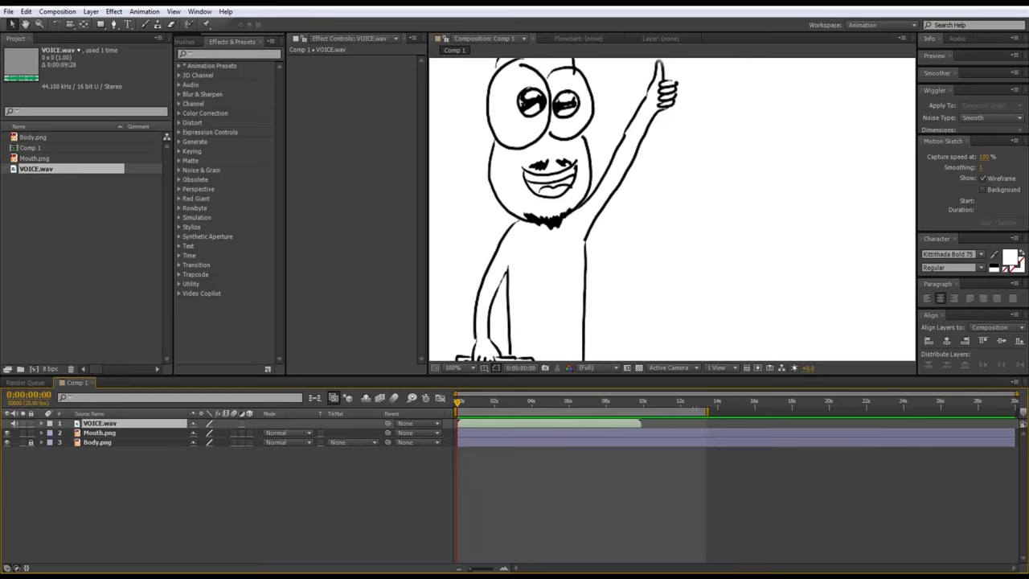
{"action": "right_click", "coordinate": [689, 410]}
{"action": "left_click", "coordinate": [707, 444]}
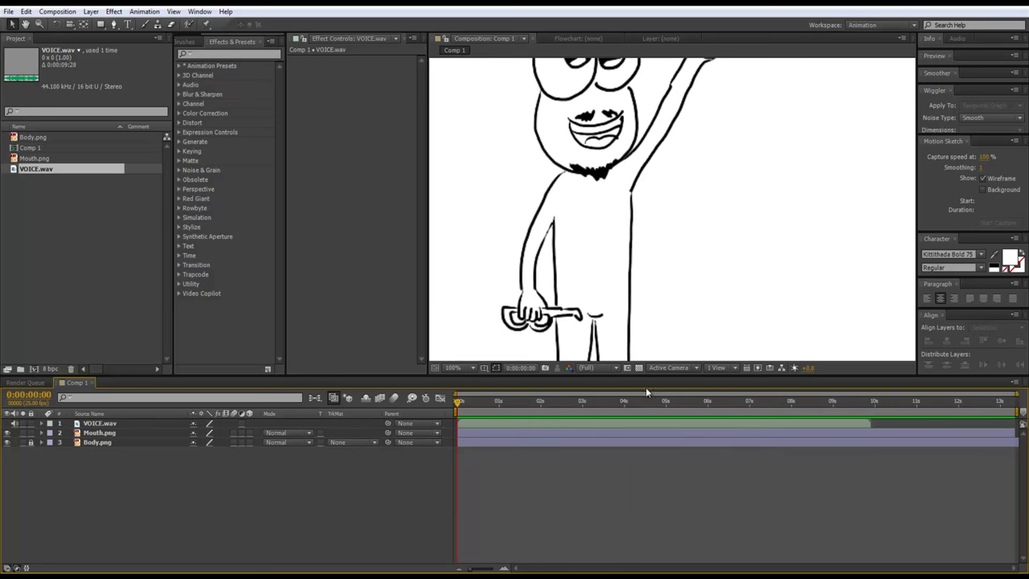
- Convert the audio of the VOICE.wav layer to keyframes with the Keyframe Assistant
{"action": "left_click_drag", "start_coordinate": [705, 237], "coordinate": [714, 339]}
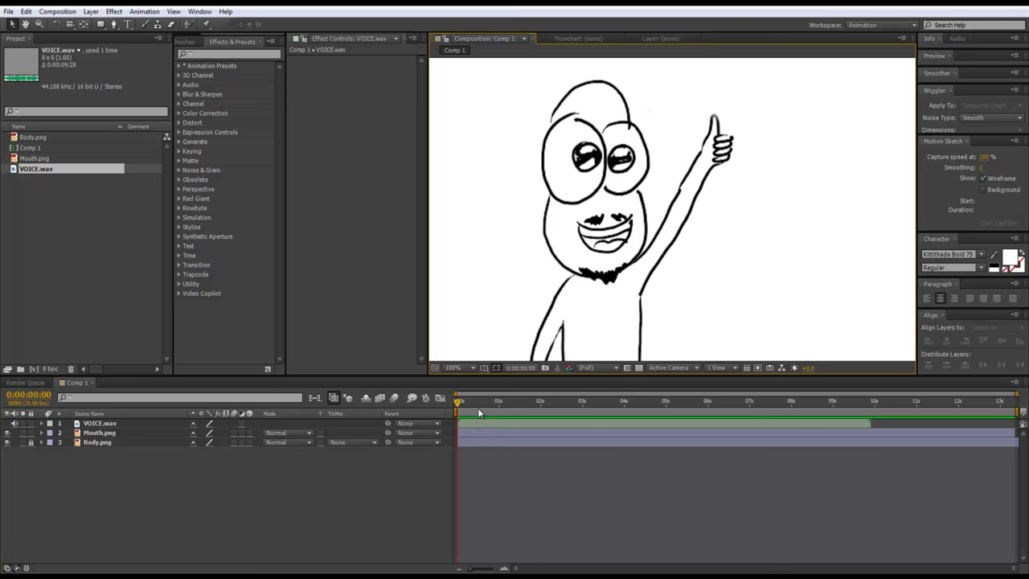
{"action": "mouse_move", "coordinate": [458, 403]}
{"action": "left_mouse_down"}
{"action": "mouse_move", "coordinate": [484, 405]}
{"action": "mouse_move", "coordinate": [443, 410]}
{"action": "left_mouse_up"}
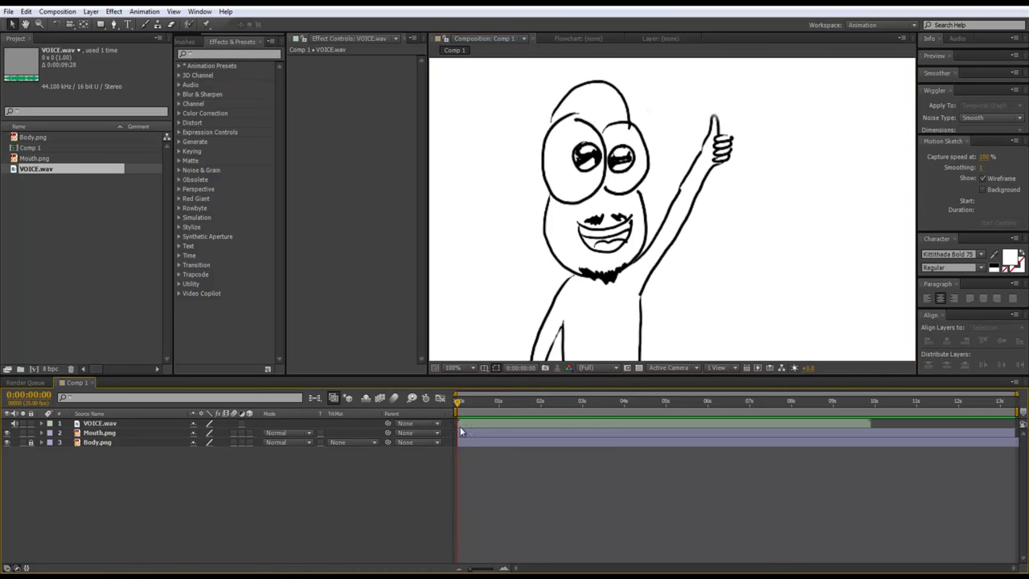
{"action": "left_click", "coordinate": [463, 424]}
{"action": "right_click", "coordinate": [463, 424]}
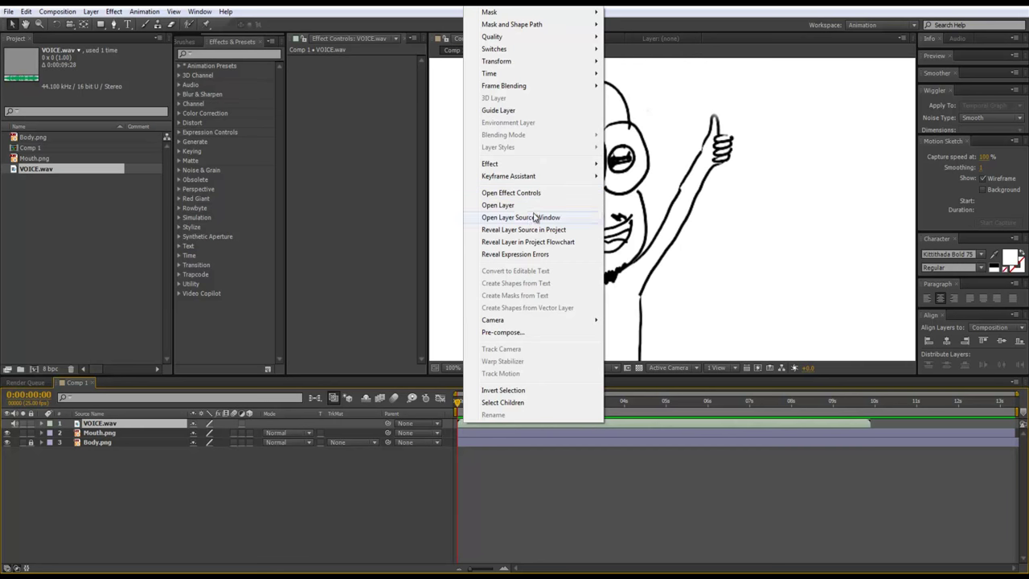
{"action": "left_click", "coordinate": [496, 439]}
{"action": "left_click", "coordinate": [489, 421]}
{"action": "right_click", "coordinate": [489, 422]}
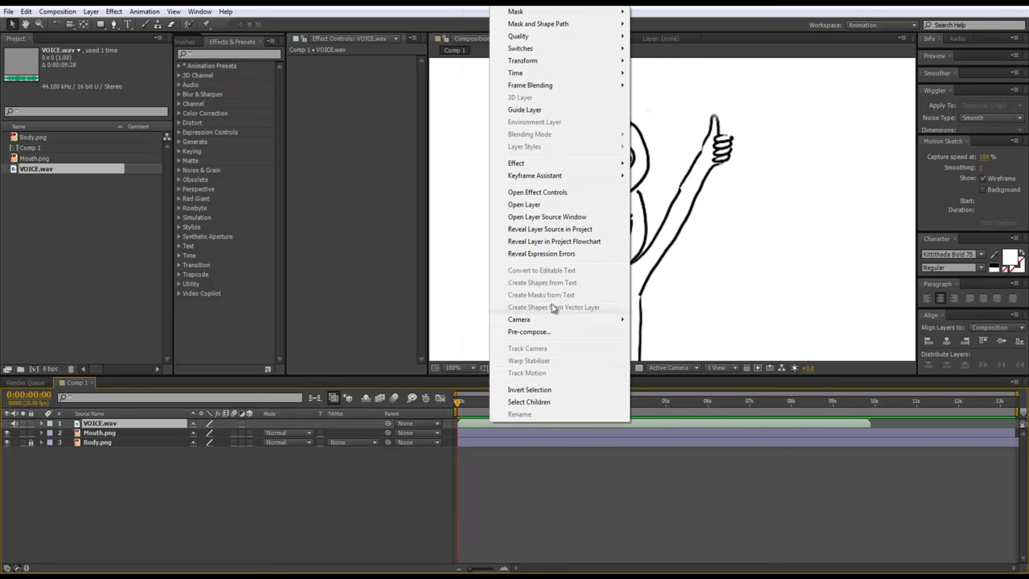
{"action": "mouse_move", "coordinate": [579, 176]}
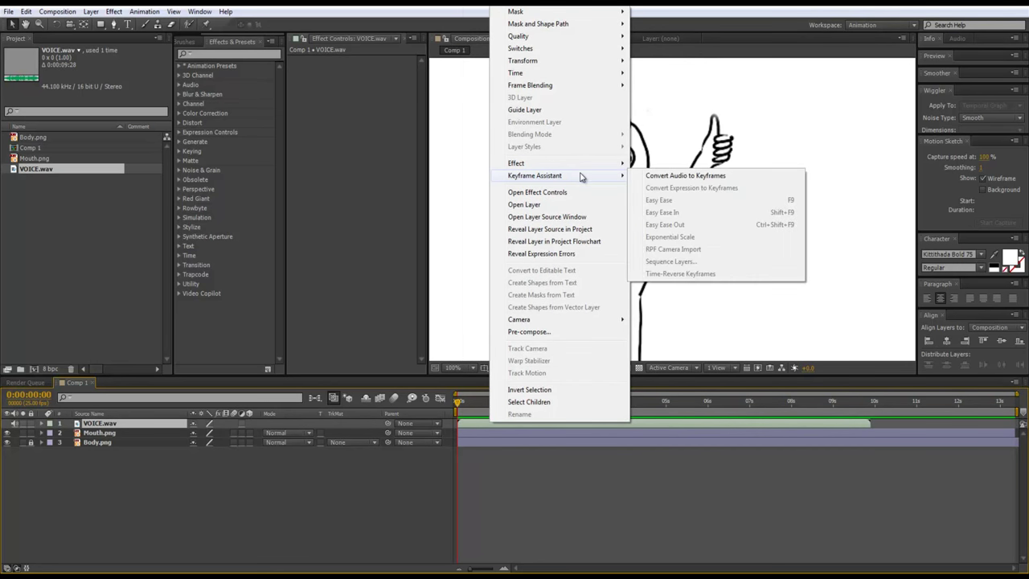
{"action": "left_click", "coordinate": [685, 176]}
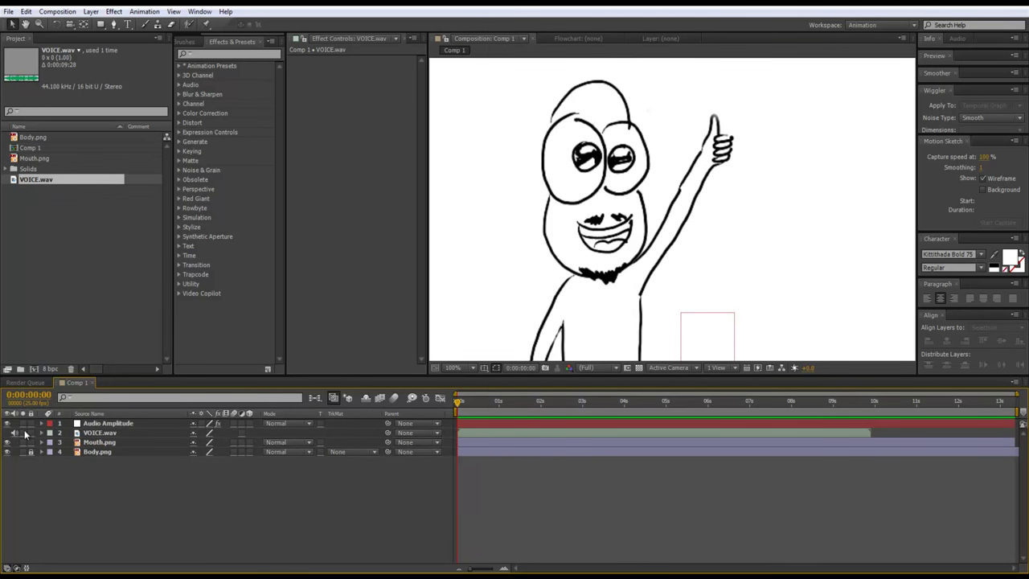
- Expand the Audio Amplitude layer's effects down to the Both Channels slider and check its values within the first second
{"action": "left_click", "coordinate": [108, 425]}
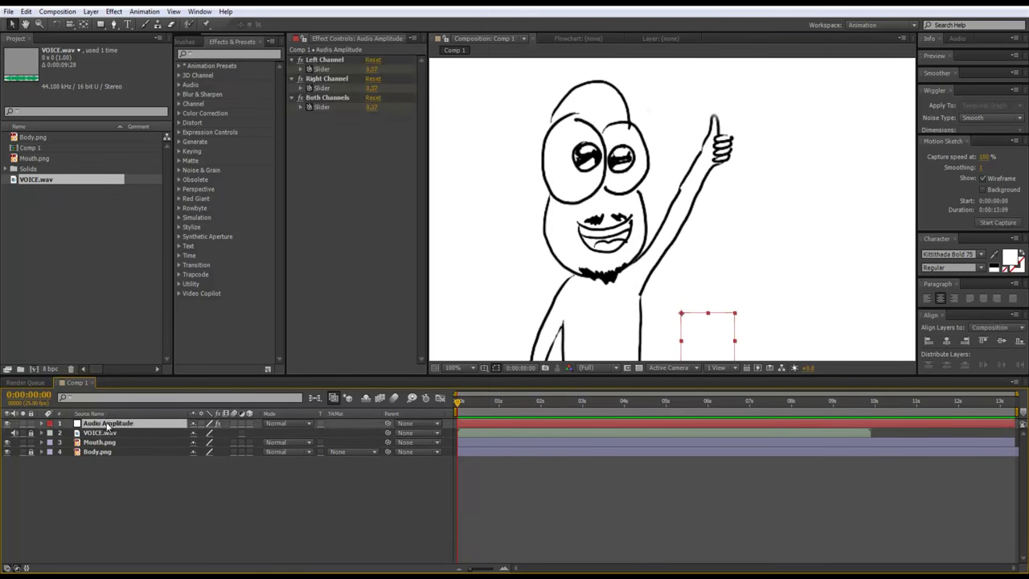
{"action": "left_click", "coordinate": [42, 423]}
{"action": "left_click", "coordinate": [48, 434]}
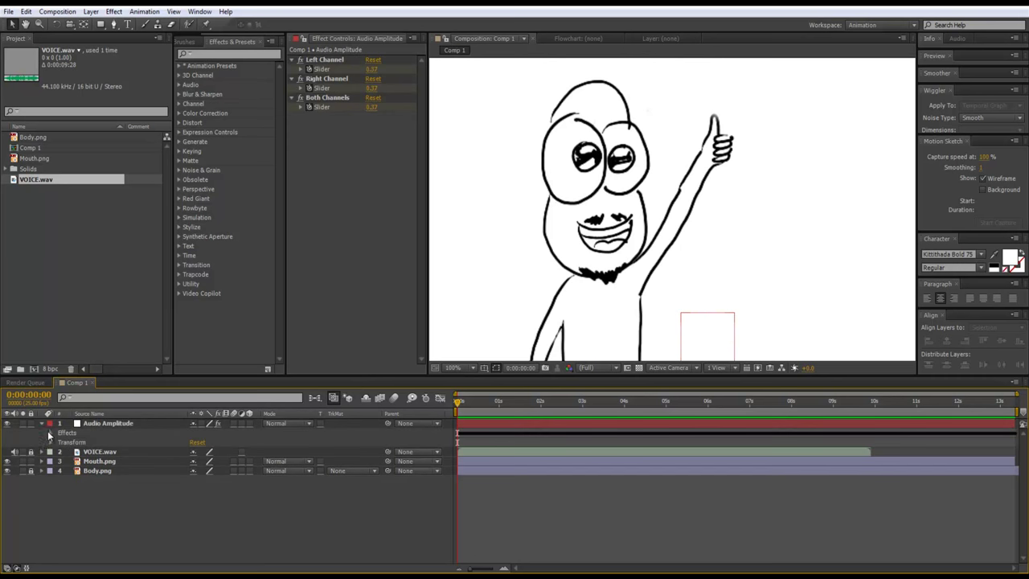
{"action": "left_click", "coordinate": [50, 433]}
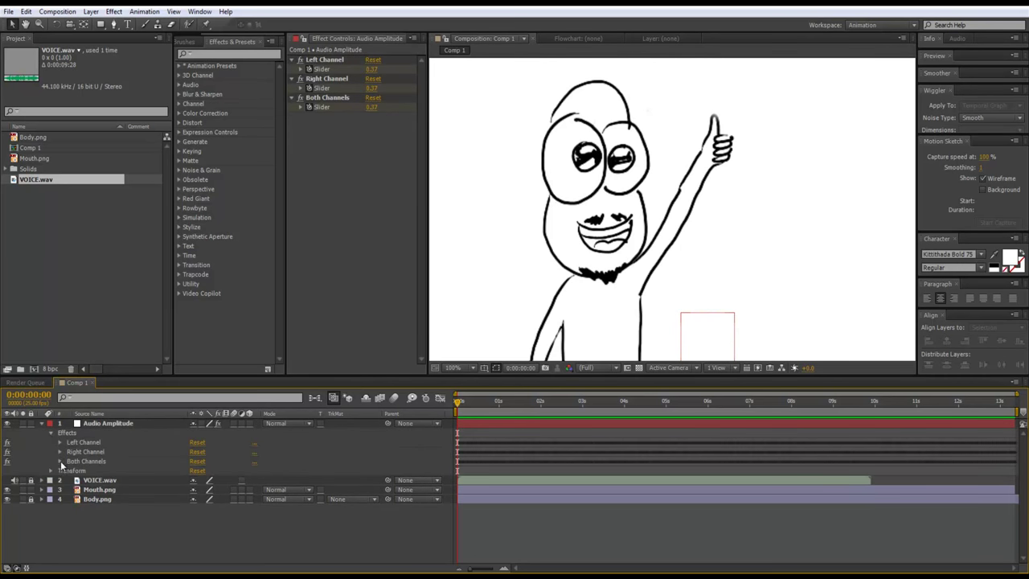
{"action": "left_click", "coordinate": [59, 462]}
{"action": "left_click", "coordinate": [468, 402]}
{"action": "left_click_drag", "start_coordinate": [486, 399], "coordinate": [489, 400]}
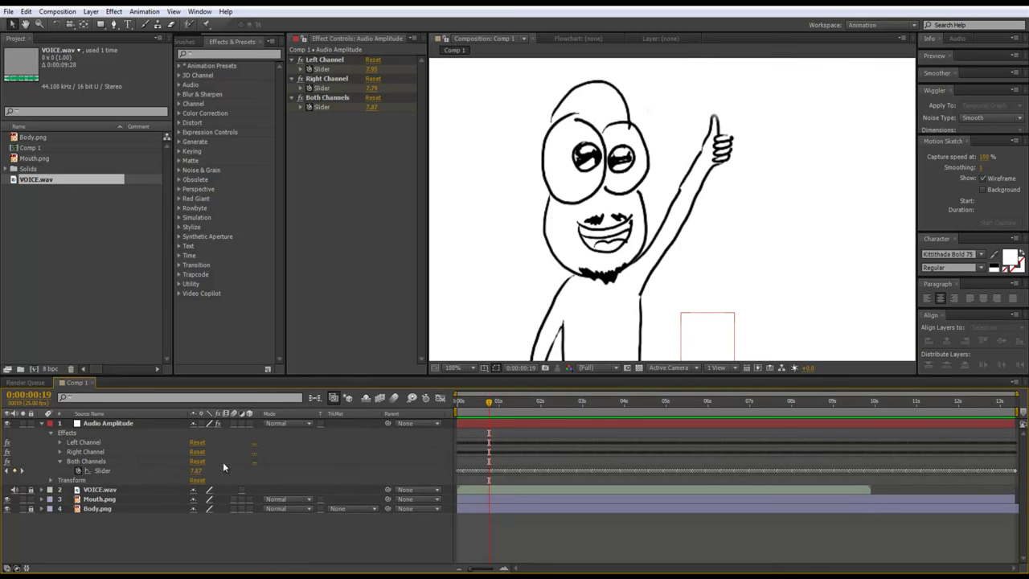
- Inspect the Both Channels effect in the Graph Editor, then return to the layer view with the whole timeline shown from the first frame
{"action": "left_click", "coordinate": [440, 399]}
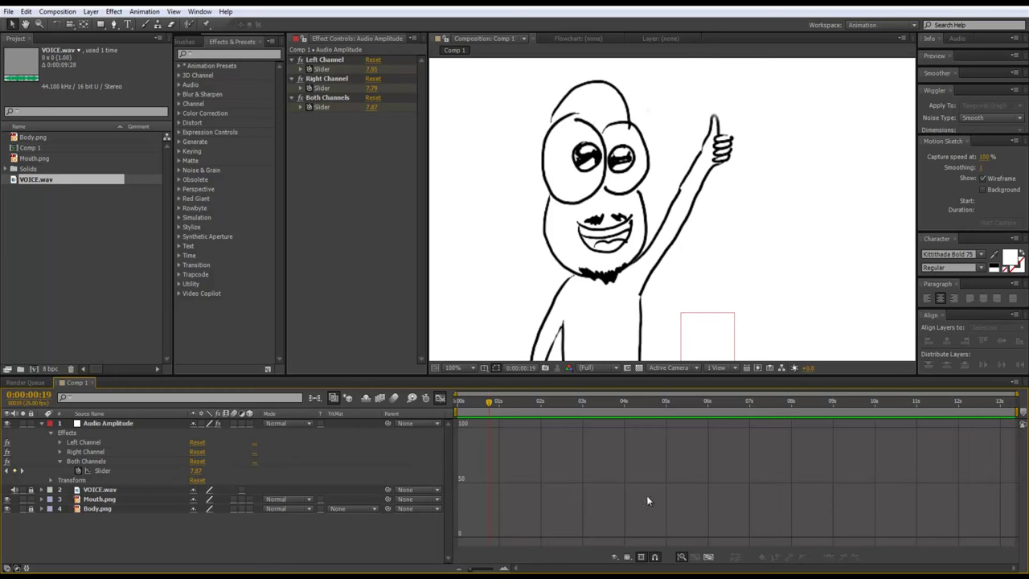
{"action": "left_click", "coordinate": [94, 461]}
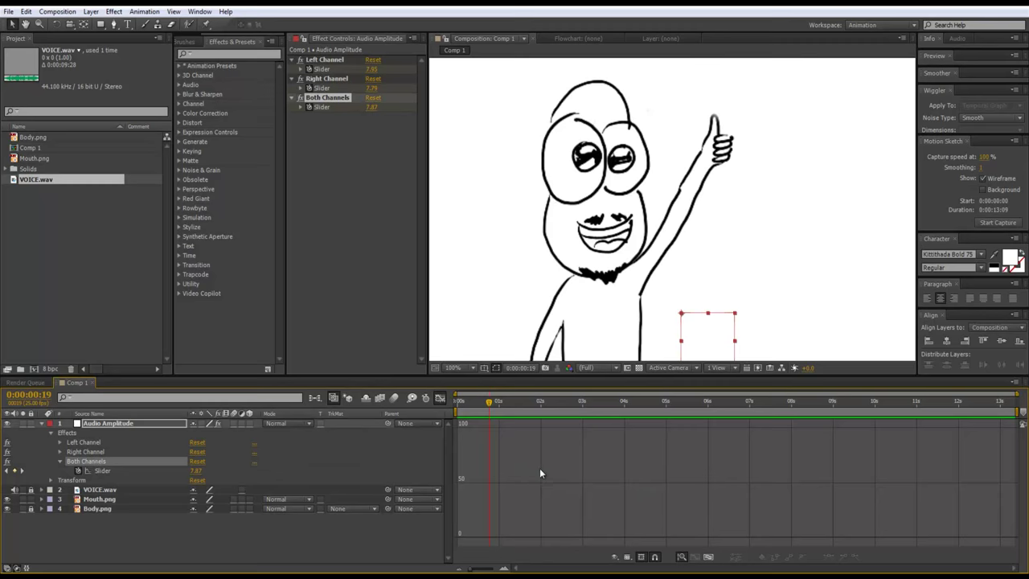
{"action": "left_click_drag", "start_coordinate": [487, 407], "coordinate": [763, 410]}
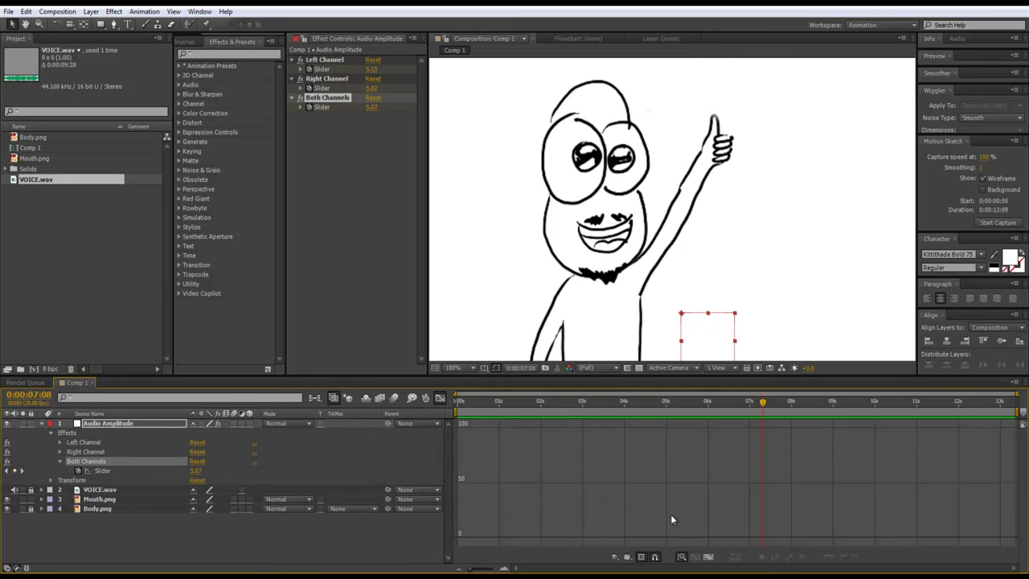
{"action": "left_click", "coordinate": [708, 557]}
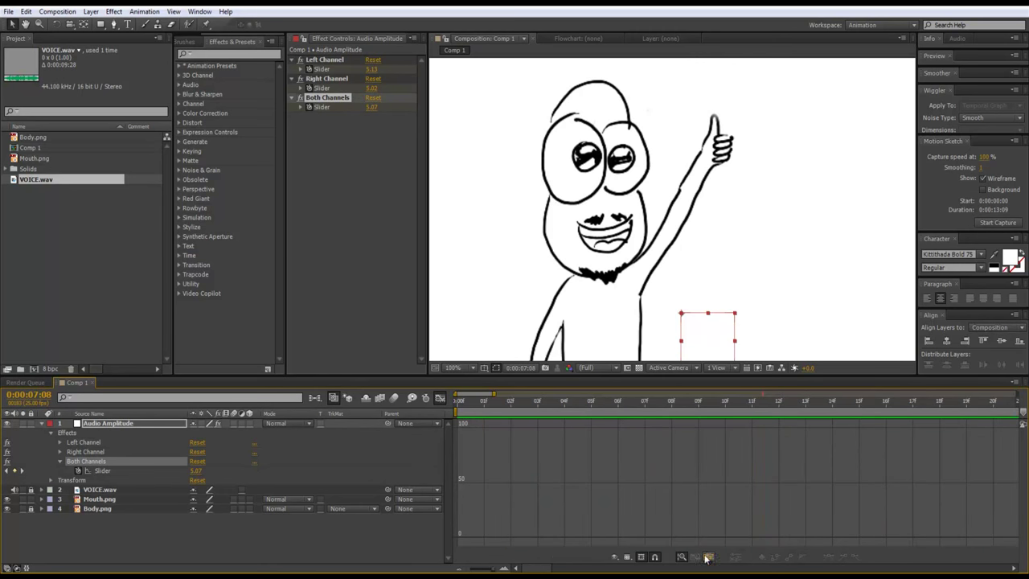
{"action": "left_click_drag", "start_coordinate": [464, 408], "coordinate": [617, 411]}
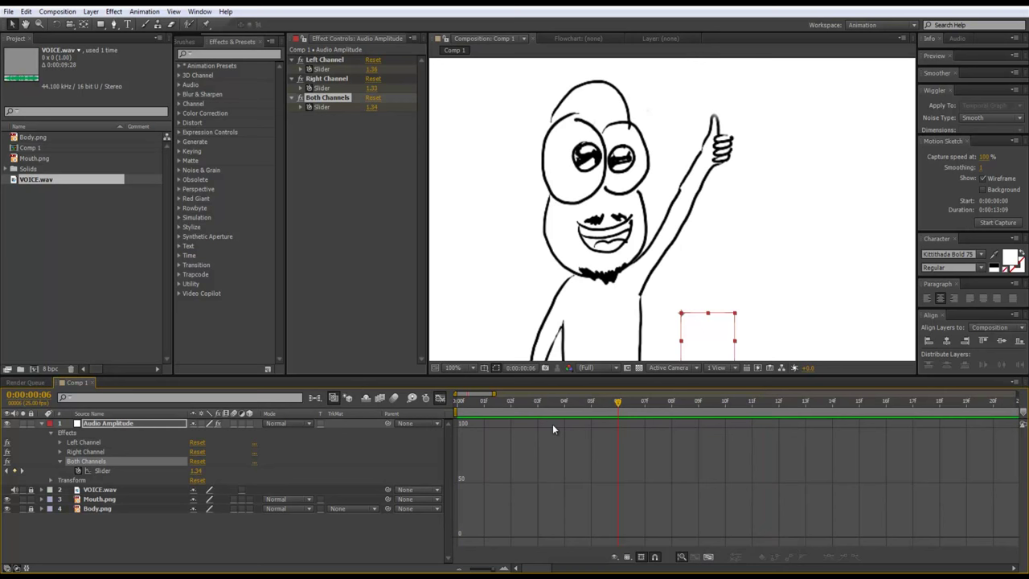
{"action": "left_click", "coordinate": [440, 398]}
{"action": "left_click_drag", "start_coordinate": [511, 412], "coordinate": [458, 413]}
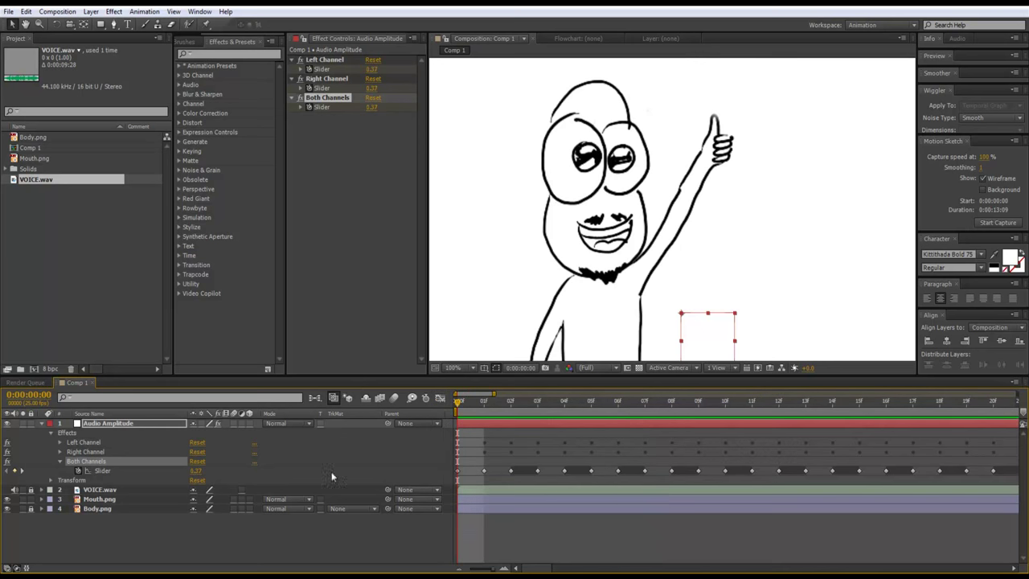
{"action": "left_click", "coordinate": [460, 568]}
{"action": "left_click", "coordinate": [459, 568]}
{"action": "left_click", "coordinate": [460, 569]}
{"action": "left_click", "coordinate": [459, 568]}
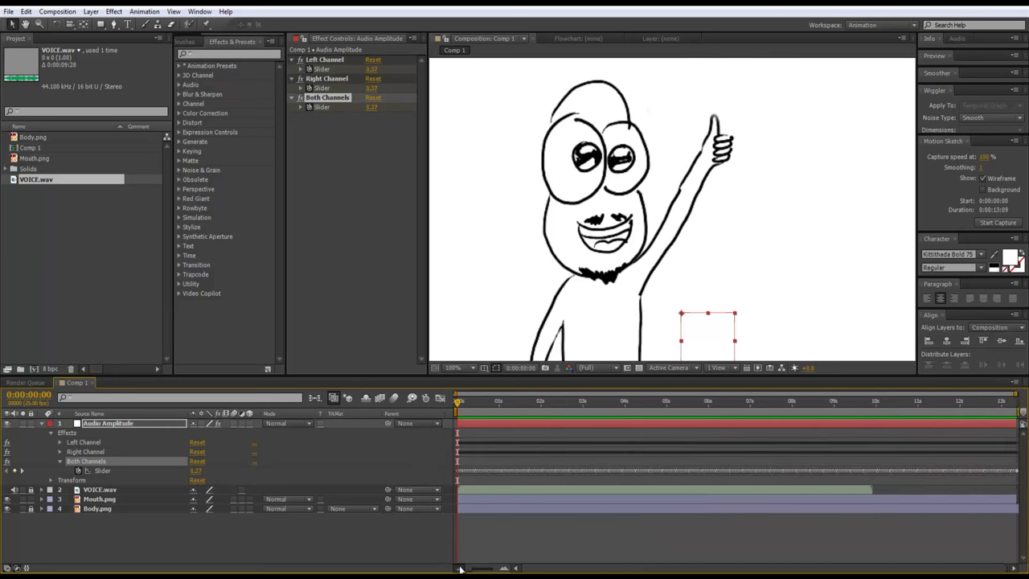
- Scrub the first two seconds, return to the first frame and expand the Mouth.png layer's Transform properties
{"action": "left_click_drag", "start_coordinate": [460, 406], "coordinate": [529, 410]}
{"action": "left_click_drag", "start_coordinate": [580, 308], "coordinate": [611, 265]}
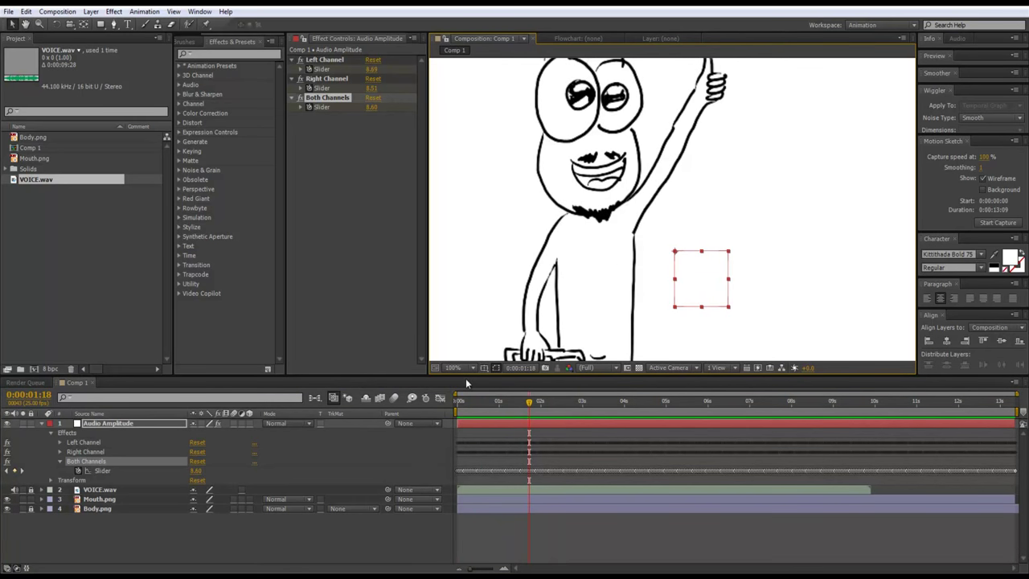
{"action": "left_click_drag", "start_coordinate": [577, 232], "coordinate": [582, 271]}
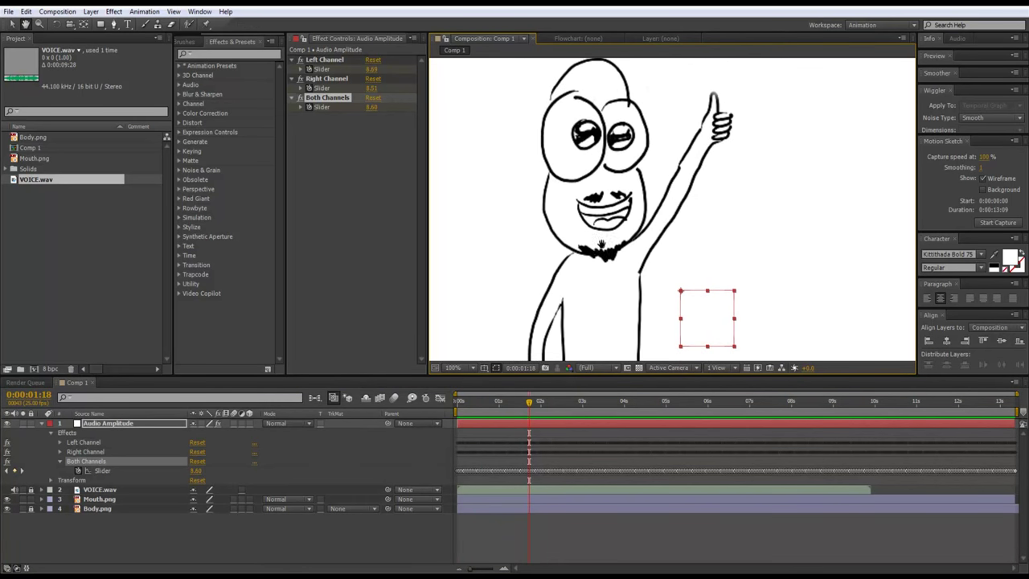
{"action": "left_click_drag", "start_coordinate": [462, 403], "coordinate": [439, 414]}
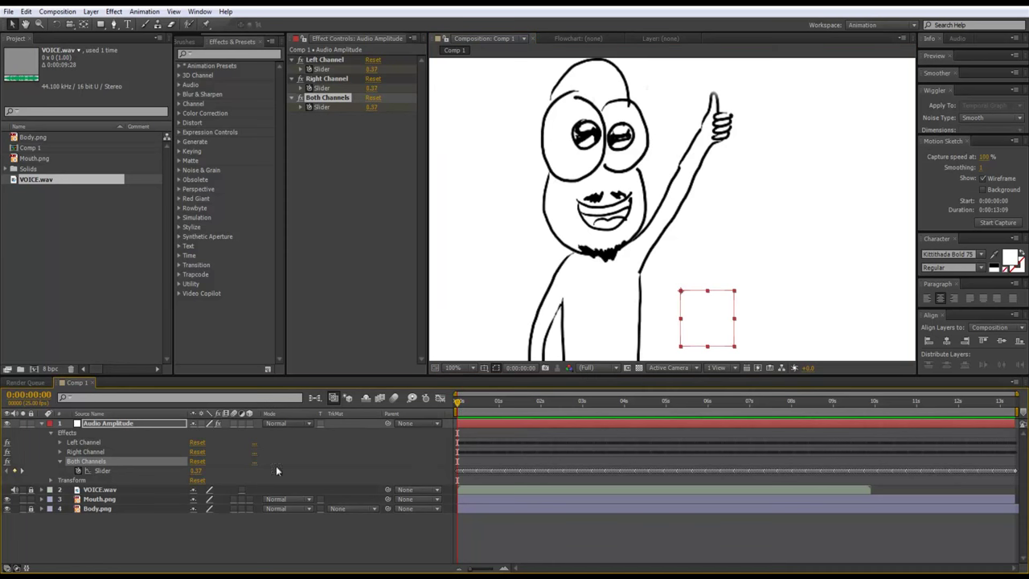
{"action": "left_click", "coordinate": [42, 499]}
{"action": "left_click", "coordinate": [51, 509]}
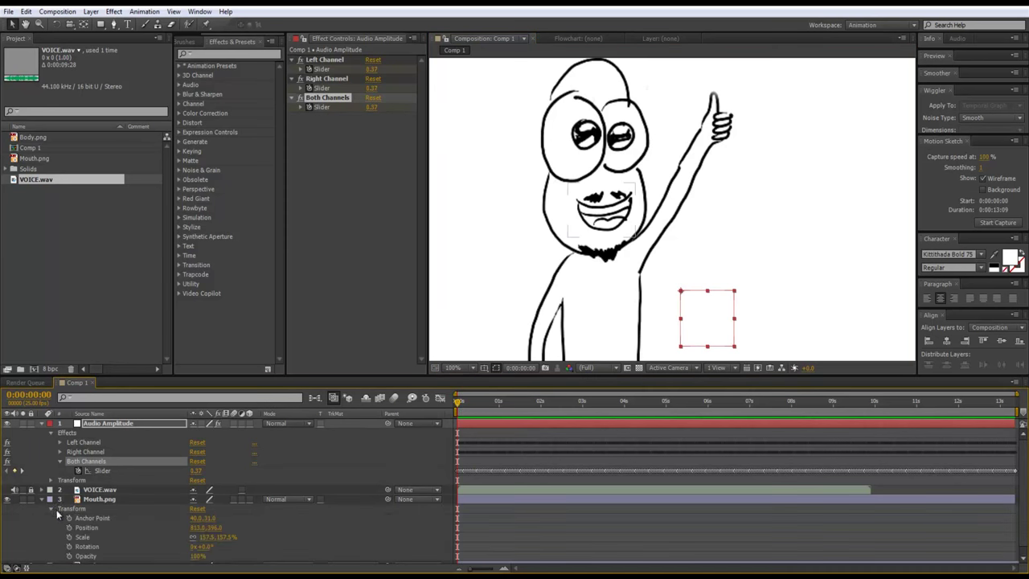
{"action": "scroll", "coordinate": [209, 533], "scroll_direction": "down", "scroll_amount": 1}
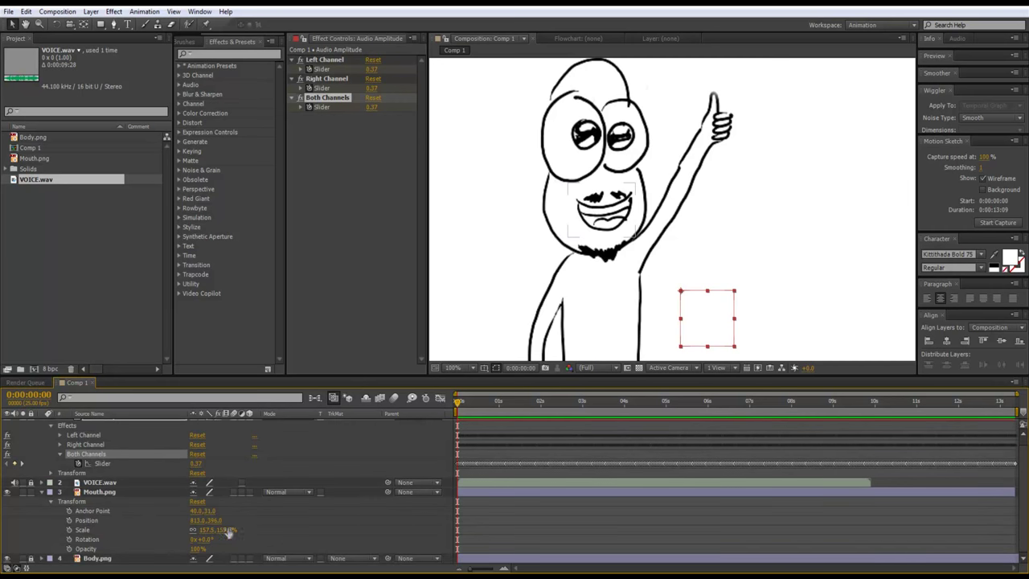
- Try different sizes for the mouth with the Mouth.png layer's Scale and undo each change
{"action": "left_click_drag", "start_coordinate": [219, 531], "coordinate": [232, 530]}
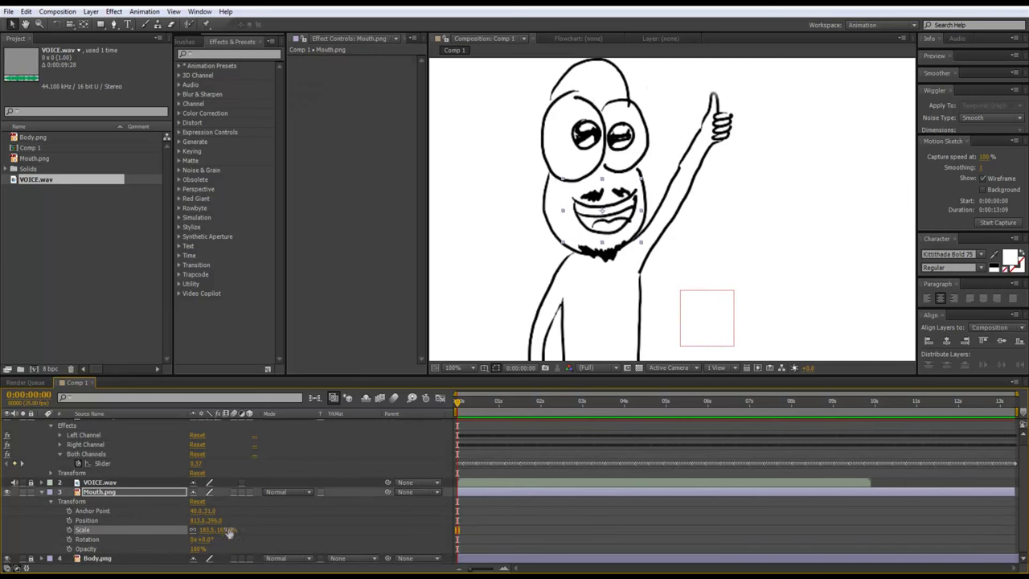
{"action": "key", "text": "ctrl+z"}
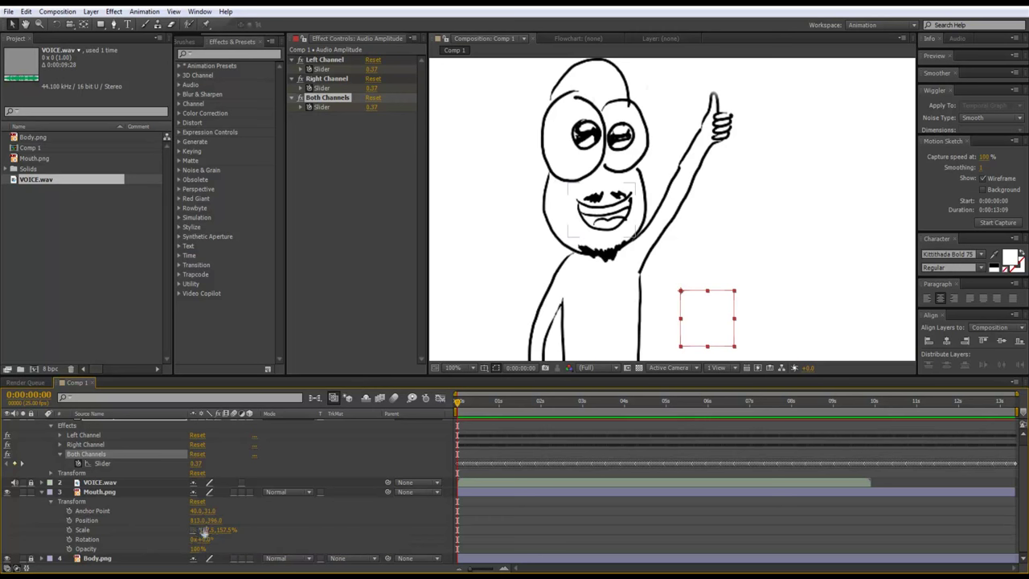
{"action": "left_click", "coordinate": [206, 531]}
{"action": "left_click_drag", "start_coordinate": [209, 530], "coordinate": [230, 563]}
{"action": "key", "text": "ctrl+z"}
{"action": "key", "text": "ctrl+z"}
- Add an expression to the Mouth.png layer's Scale and enlarge the timeline area and the expression field
{"action": "left_click", "coordinate": [69, 531], "text": "alt"}
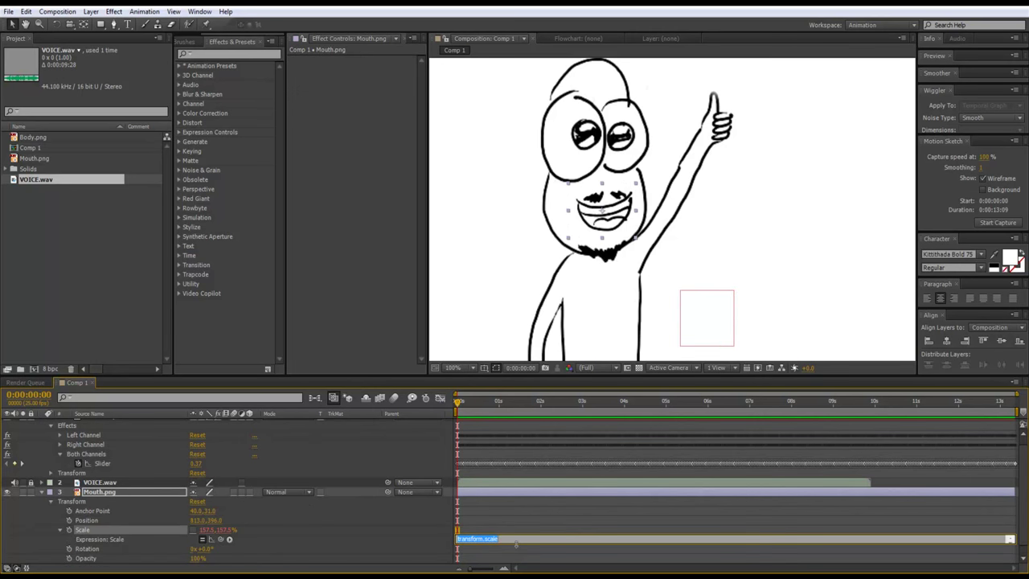
{"action": "left_click_drag", "start_coordinate": [532, 375], "coordinate": [551, 302]}
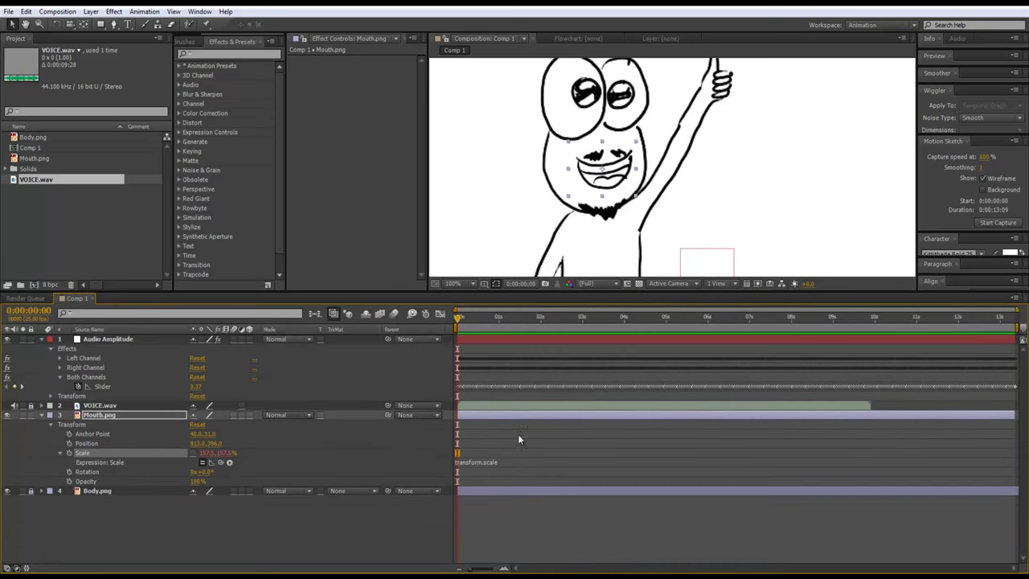
{"action": "left_click", "coordinate": [476, 462]}
{"action": "left_click_drag", "start_coordinate": [515, 466], "coordinate": [515, 530]}
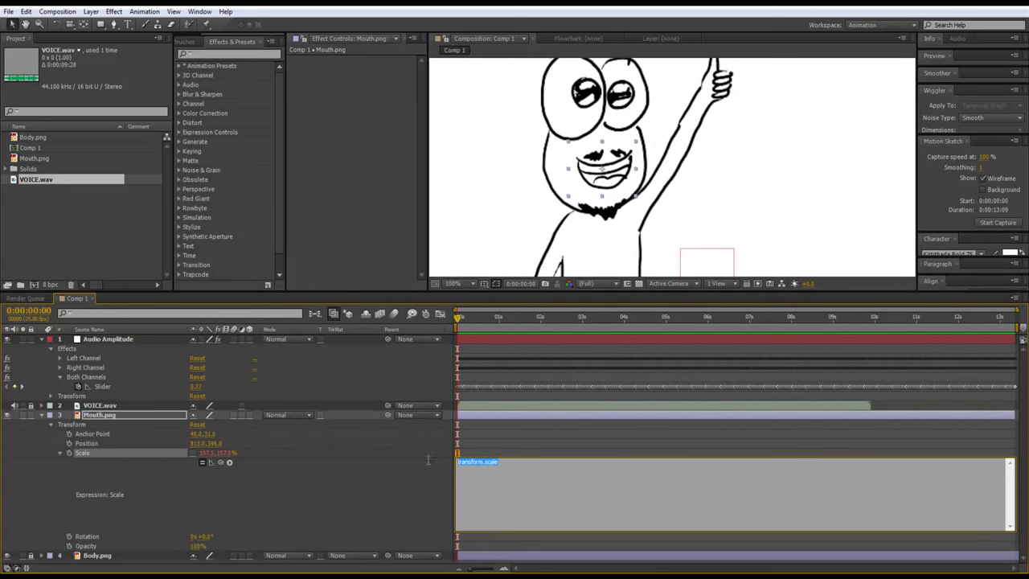
- Add the line [157.5,157.5] beneath transform.scale in the Mouth.png Scale expression
{"action": "left_click", "coordinate": [506, 478]}
{"action": "key", "text": "Return"}
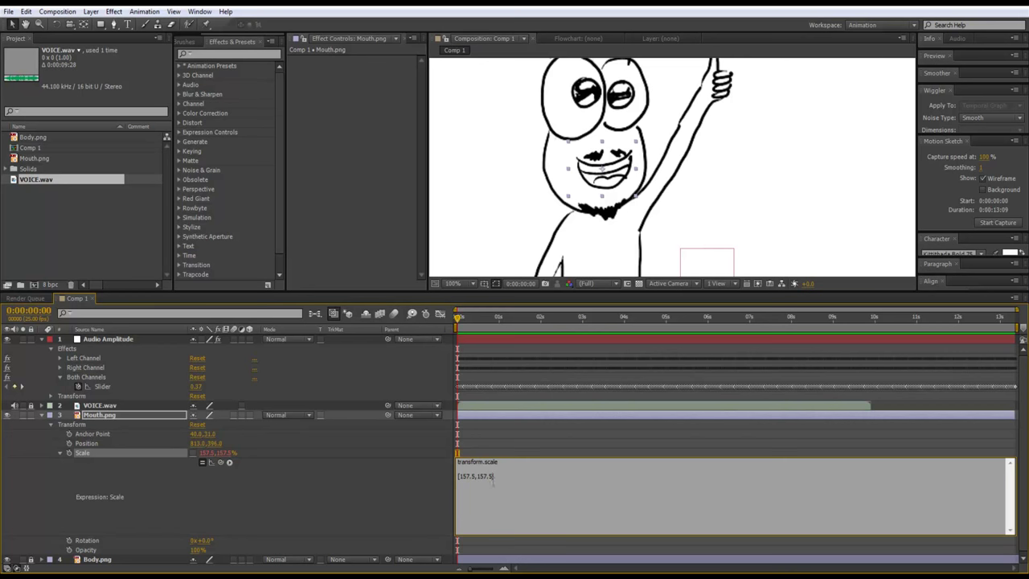
{"action": "left_click", "coordinate": [507, 438]}
{"action": "left_click", "coordinate": [617, 326]}
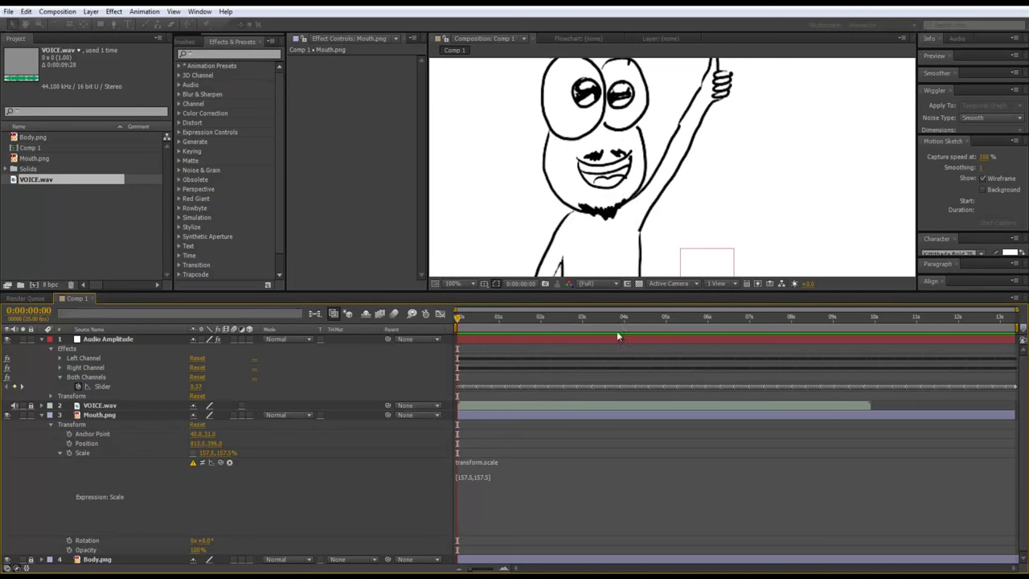
- Clear the Mouth.png Scale expression and replace it with [157.5,157.5]
{"action": "left_click", "coordinate": [493, 479]}
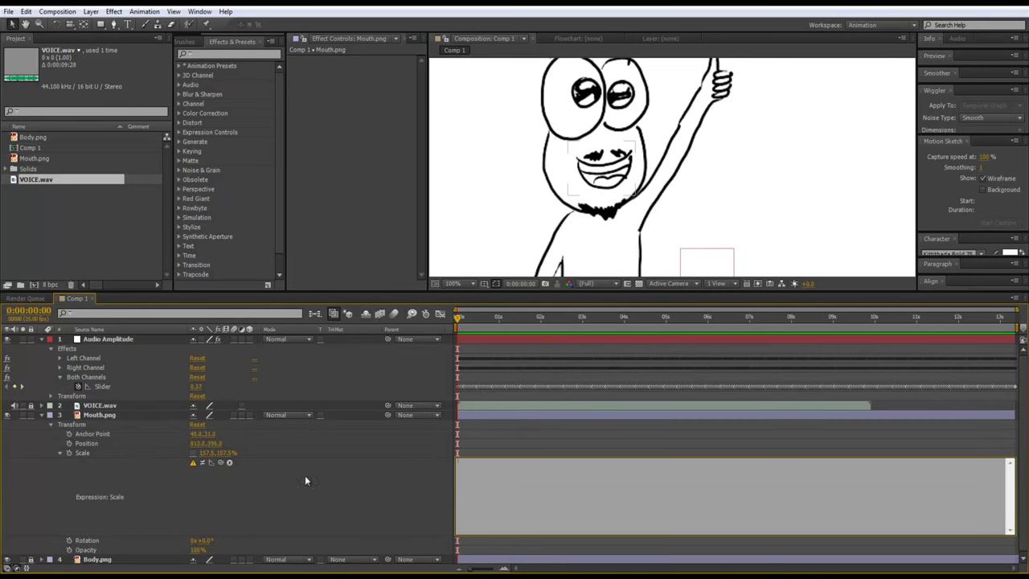
{"action": "left_click_drag", "start_coordinate": [222, 463], "coordinate": [203, 452]}
{"action": "key", "text": "ctrl+a"}
{"action": "key", "text": "BackSpace"}
{"action": "left_click", "coordinate": [539, 467]}
{"action": "key", "text": "ctrl+a"}
{"action": "key", "text": "BackSpace"}
{"action": "type", "text": "[15,"}
{"action": "key", "text": "BackSpace"}
{"action": "type", "text": "7.5,157.5]"}
{"action": "left_click", "coordinate": [586, 455]}
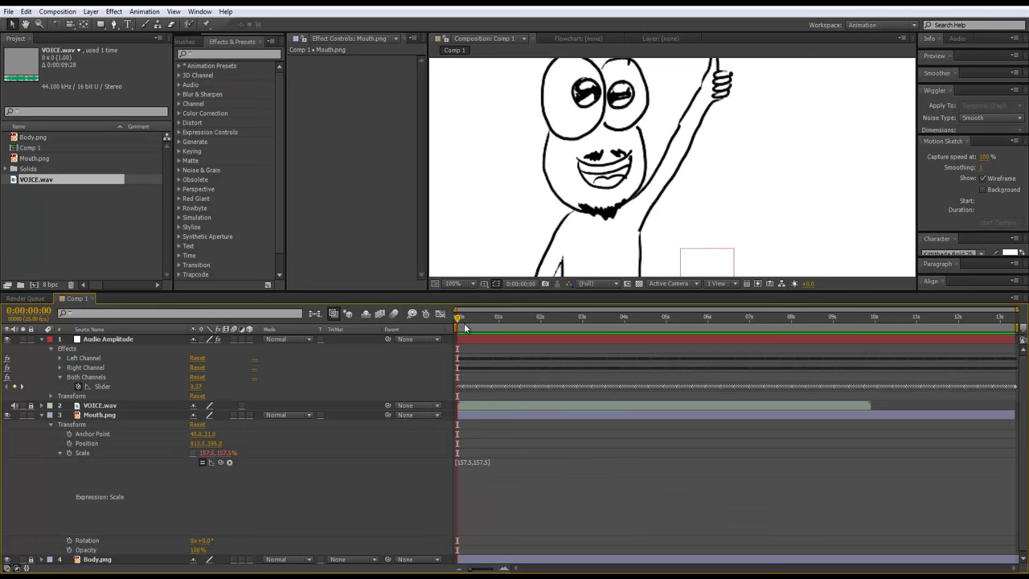
- Change the vertical value in the Mouth.png Scale expression to 107.5, keeping the playhead on the first frame
{"action": "left_click_drag", "start_coordinate": [492, 322], "coordinate": [458, 322]}
{"action": "left_click", "coordinate": [484, 453]}
{"action": "left_click", "coordinate": [483, 470]}
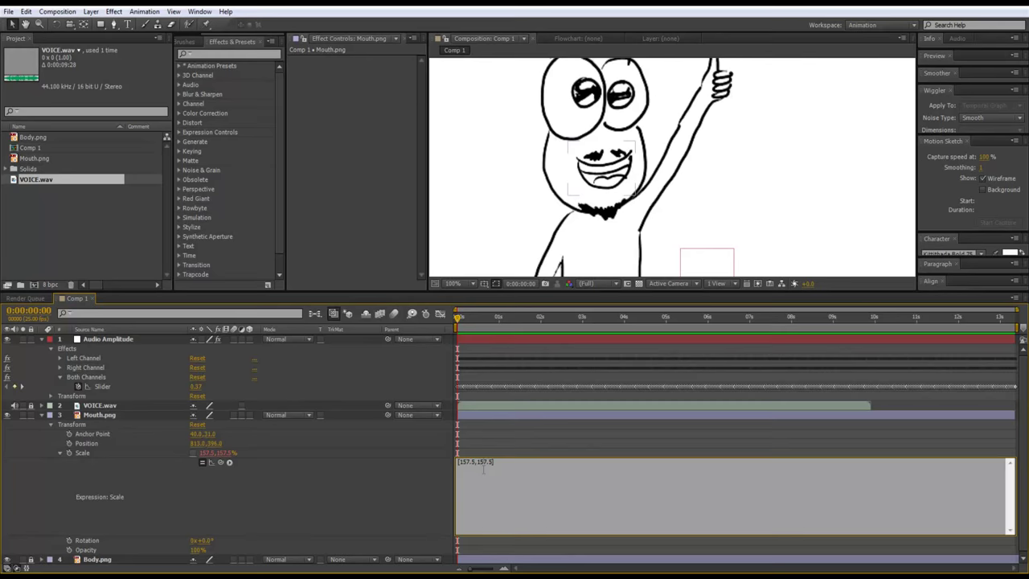
{"action": "type", "text": "0"}
{"action": "left_click", "coordinate": [534, 429]}
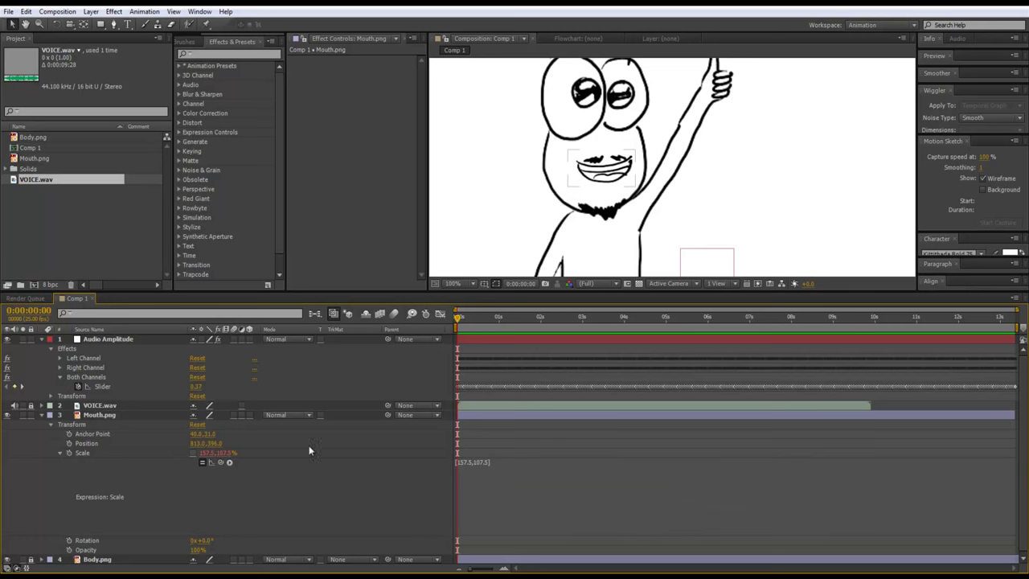
- Set the vertical value in the Mouth.png Scale expression to 10 so it reads [157.5,10]
{"action": "left_click", "coordinate": [487, 461]}
{"action": "left_click", "coordinate": [510, 479]}
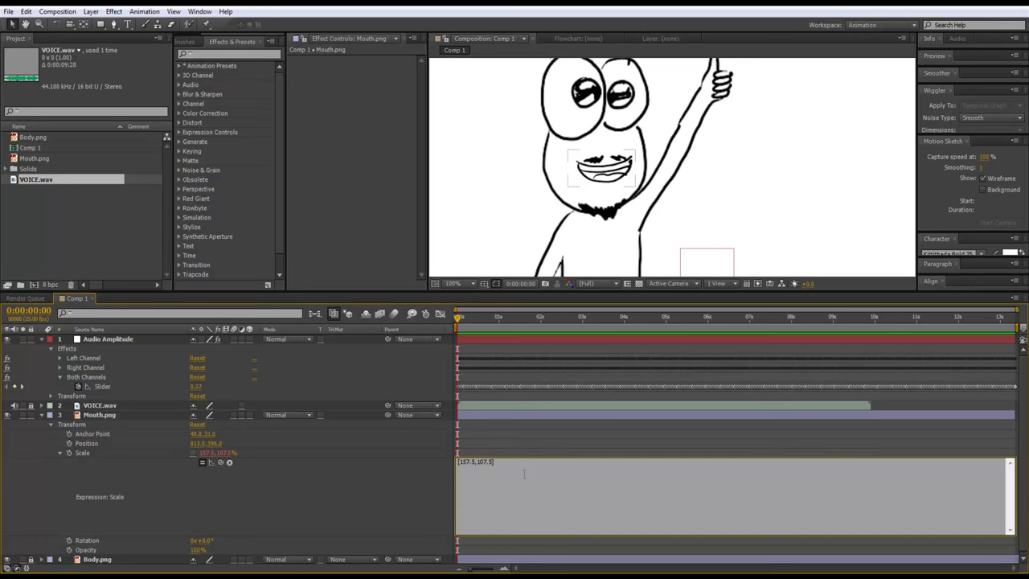
{"action": "key", "text": "Left"}
{"action": "key", "text": "shift+Left"}
{"action": "key", "text": "shift+Left"}
{"action": "key", "text": "shift+Left"}
{"action": "key", "text": "shift+Left"}
{"action": "key", "text": "shift+Left"}
{"action": "key", "text": "Left"}
{"action": "key", "text": "shift+Right"}
{"action": "key", "text": "shift+Right"}
{"action": "key", "text": "shift+Right"}
{"action": "key", "text": "shift+Right"}
{"action": "key", "text": "shift+Right"}
{"action": "left_click", "coordinate": [524, 474]}
{"action": "key", "text": "Return"}
{"action": "key", "text": "Return"}
{"action": "key", "text": "shift+Right"}
{"action": "key", "text": "shift+Right"}
{"action": "key", "text": "BackSpace"}
{"action": "left_click", "coordinate": [489, 445]}
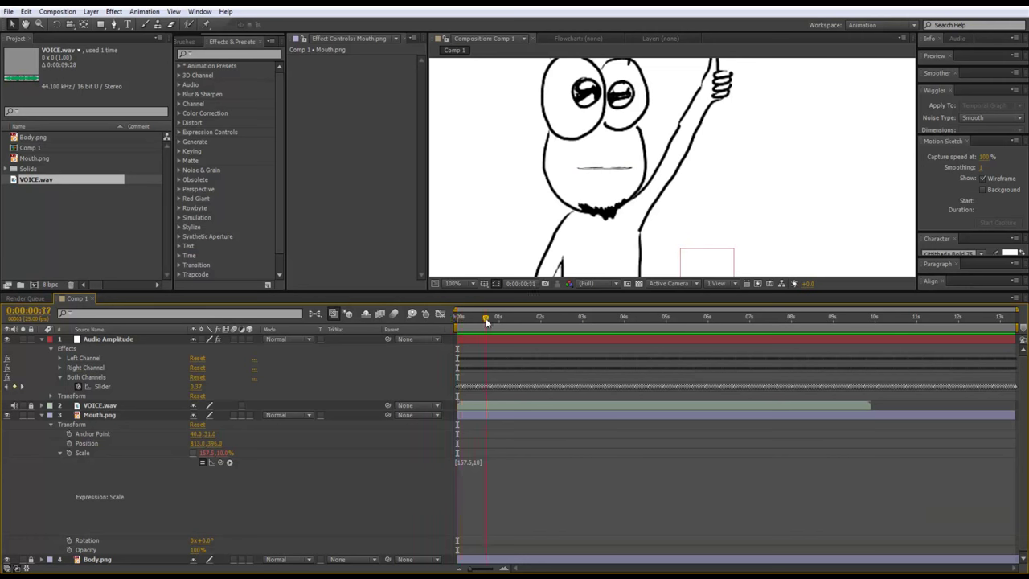
- Insert empty lines above the array in the Scale expression and start a variable named Mouth there
{"action": "left_click", "coordinate": [220, 455]}
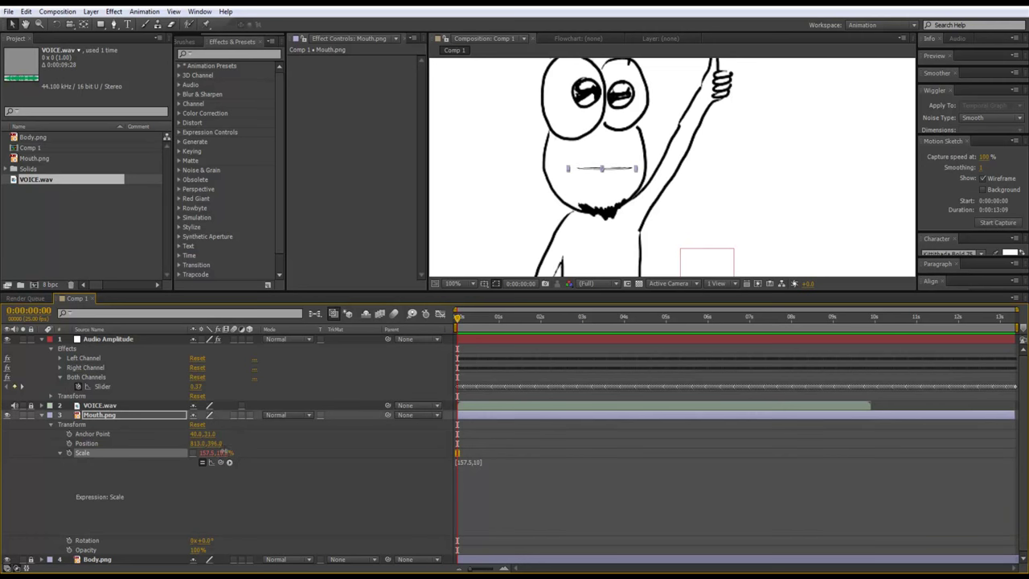
{"action": "left_click", "coordinate": [546, 469]}
{"action": "left_click", "coordinate": [494, 465]}
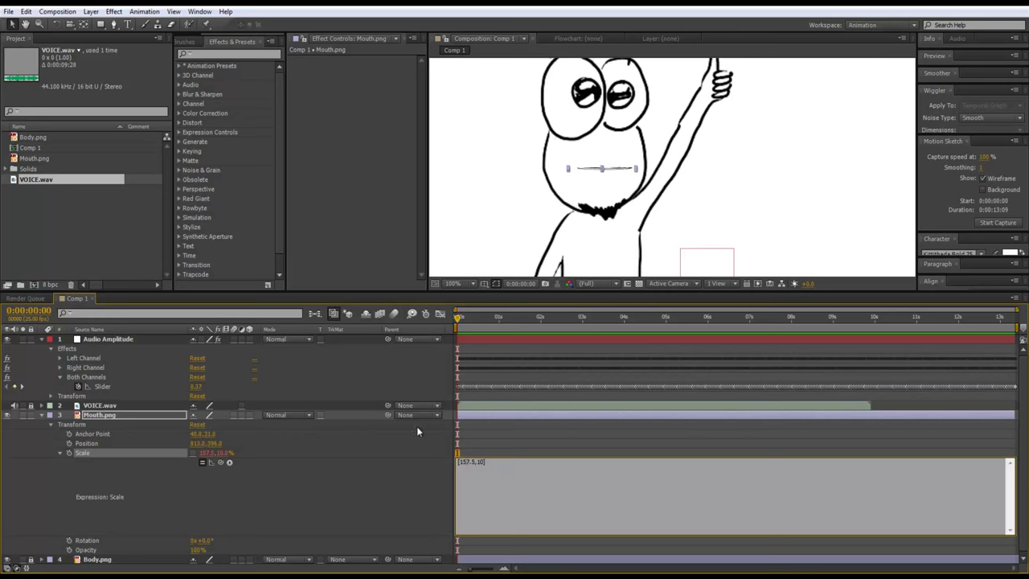
{"action": "key", "text": "Home"}
{"action": "key", "text": "Return"}
{"action": "key", "text": "Return"}
{"action": "key", "text": "Up"}
{"action": "type", "text": "Mpu"}
{"action": "key", "text": "BackSpace"}
{"action": "type", "text": "uth"}
- Define the variable as Mouth = transform.scale[1]+thisComp.layer("Audio Amplitude").effect("Both Channels")("Slider"); and scrub through the first second
{"action": "left_click_drag", "start_coordinate": [225, 462], "coordinate": [223, 455]}
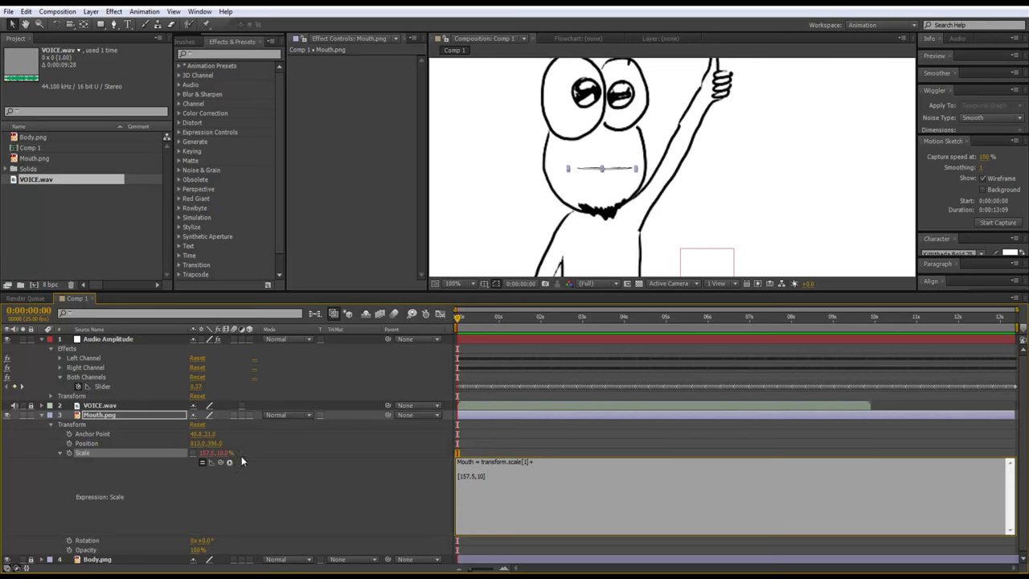
{"action": "left_click_drag", "start_coordinate": [220, 462], "coordinate": [170, 387]}
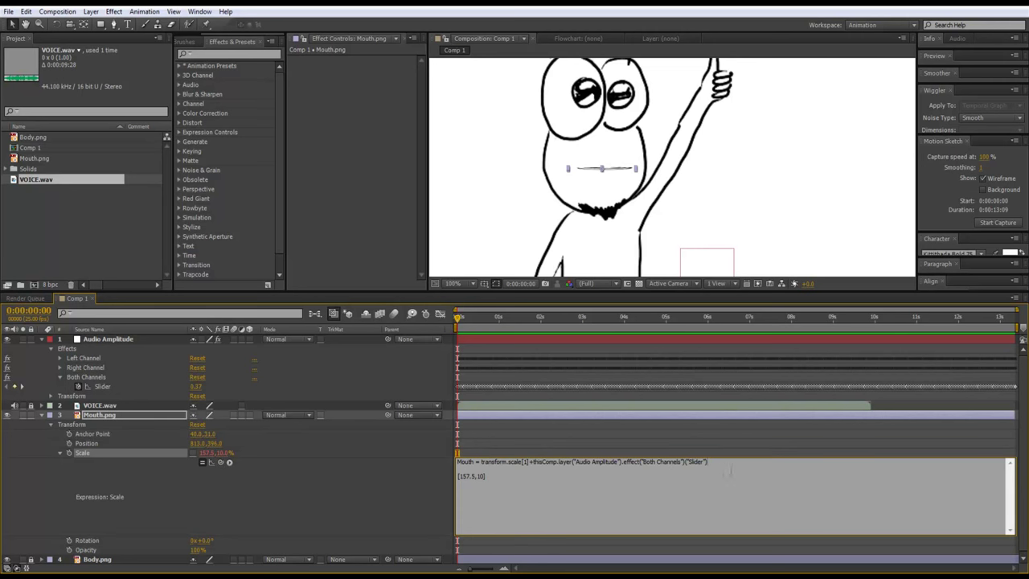
{"action": "left_click", "coordinate": [612, 430]}
{"action": "left_click_drag", "start_coordinate": [458, 318], "coordinate": [495, 325]}
- Replace the 10 in the Scale expression's array with the Mouth variable and return to the first frame
{"action": "left_click", "coordinate": [481, 477]}
{"action": "left_click", "coordinate": [482, 478]}
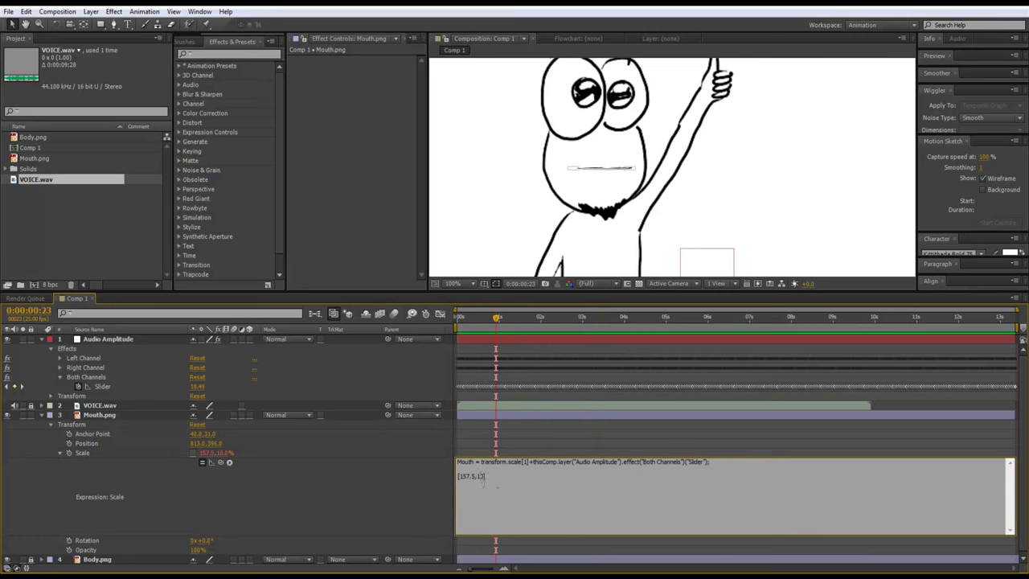
{"action": "double_click", "coordinate": [466, 462]}
{"action": "key", "text": "ctrl+c"}
{"action": "left_click", "coordinate": [478, 472]}
{"action": "key", "text": "shift+Left"}
{"action": "key", "text": "shift+Left"}
{"action": "key", "text": "ctrl+v"}
{"action": "left_click", "coordinate": [521, 447]}
{"action": "mouse_move", "coordinate": [472, 321]}
{"action": "left_mouse_down"}
{"action": "mouse_move", "coordinate": [441, 328]}
{"action": "mouse_move", "coordinate": [563, 327]}
{"action": "mouse_move", "coordinate": [565, 337]}
{"action": "mouse_move", "coordinate": [424, 336]}
{"action": "mouse_move", "coordinate": [533, 346]}
{"action": "mouse_move", "coordinate": [440, 359]}
{"action": "left_mouse_up"}
- Reduce the Mouth.png layer's vertical Scale to flatten the mouth and check it within the first second
{"action": "left_click", "coordinate": [487, 465]}
{"action": "left_click", "coordinate": [482, 463]}
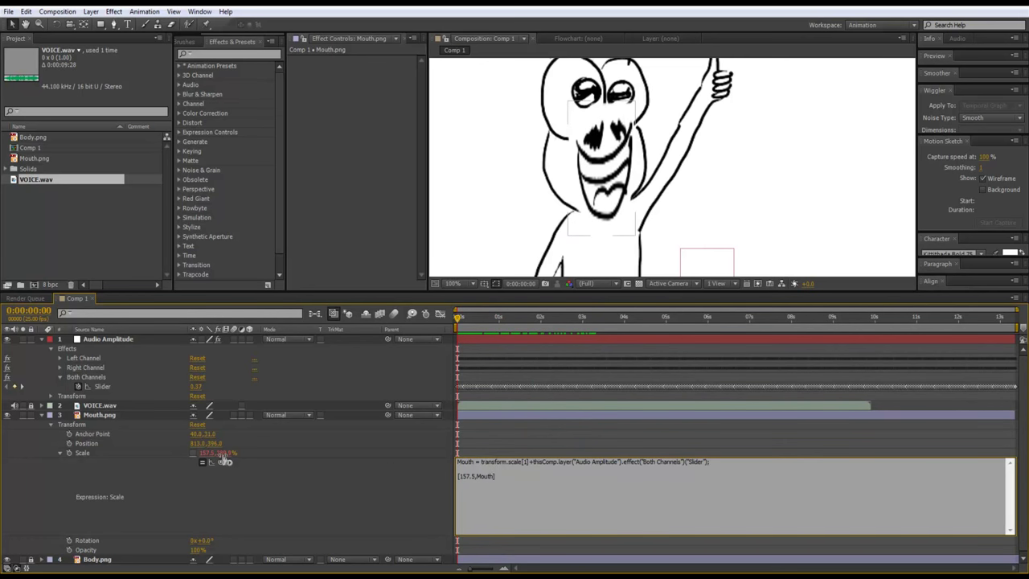
{"action": "left_click_drag", "start_coordinate": [482, 461], "coordinate": [632, 462]}
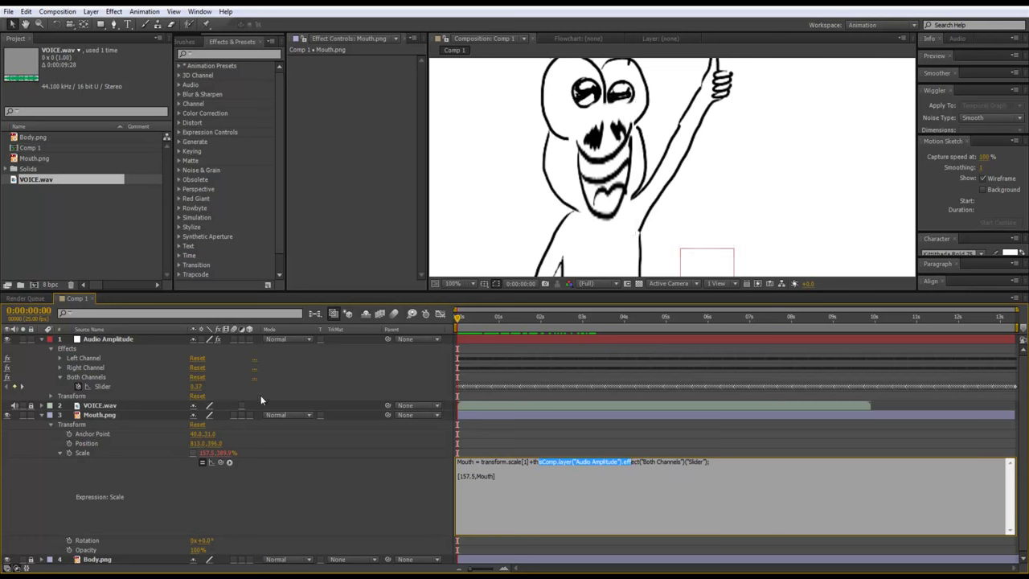
{"action": "left_click", "coordinate": [316, 469]}
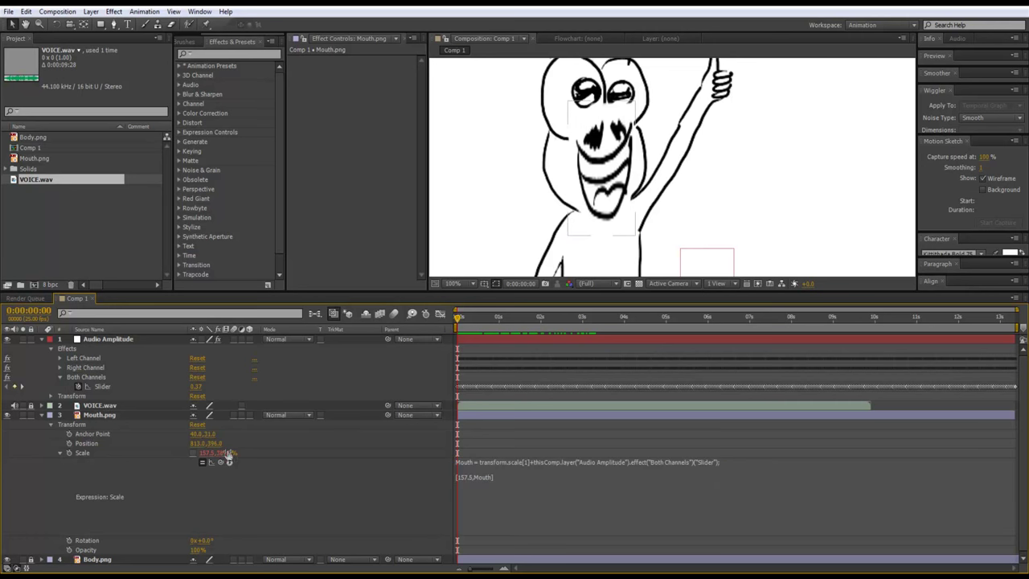
{"action": "left_click", "coordinate": [226, 453]}
{"action": "left_click", "coordinate": [252, 482]}
{"action": "left_click_drag", "start_coordinate": [227, 454], "coordinate": [222, 578]}
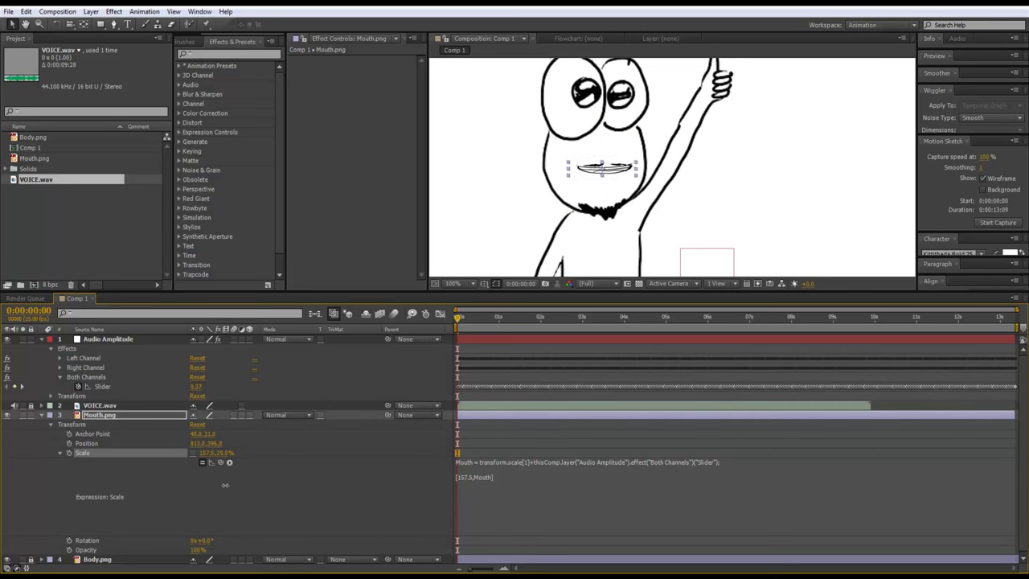
{"action": "left_click", "coordinate": [417, 479]}
{"action": "left_click_drag", "start_coordinate": [460, 317], "coordinate": [490, 330]}
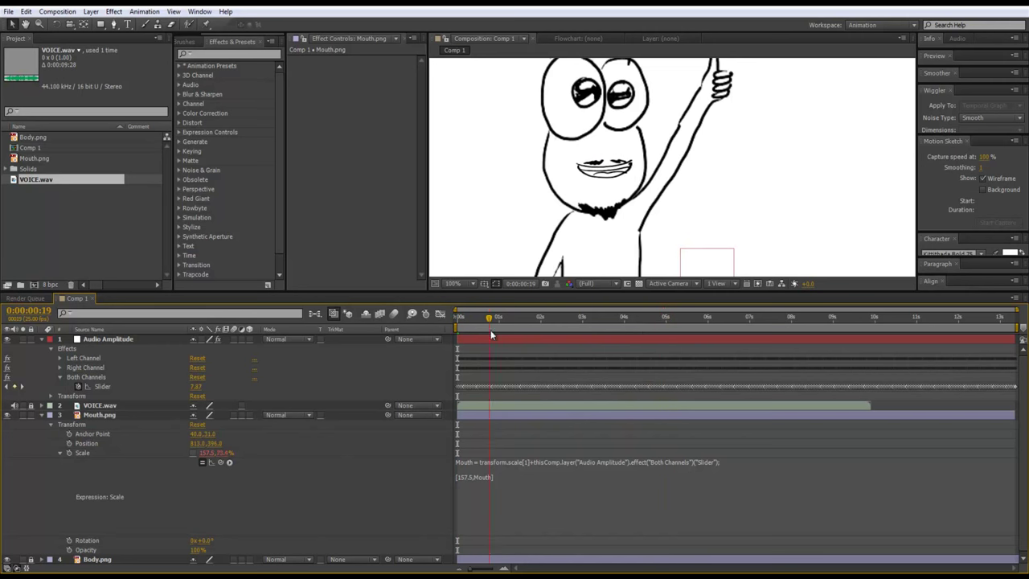
- Raise the Mouth.png layer's vertical Scale to about 112%, checking the mouth over the first five seconds
{"action": "left_click", "coordinate": [224, 460]}
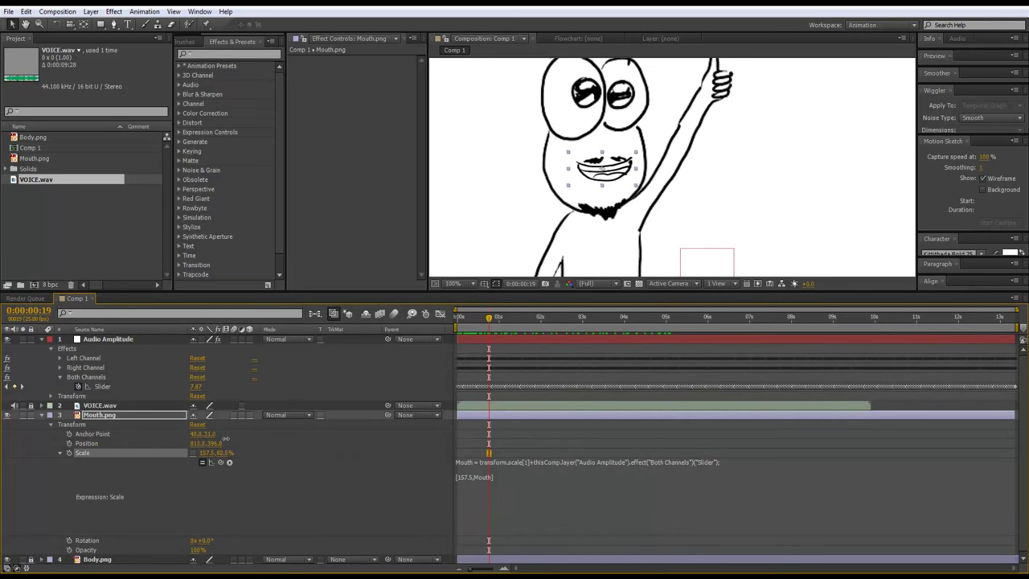
{"action": "left_click", "coordinate": [424, 476]}
{"action": "left_click_drag", "start_coordinate": [474, 321], "coordinate": [651, 333]}
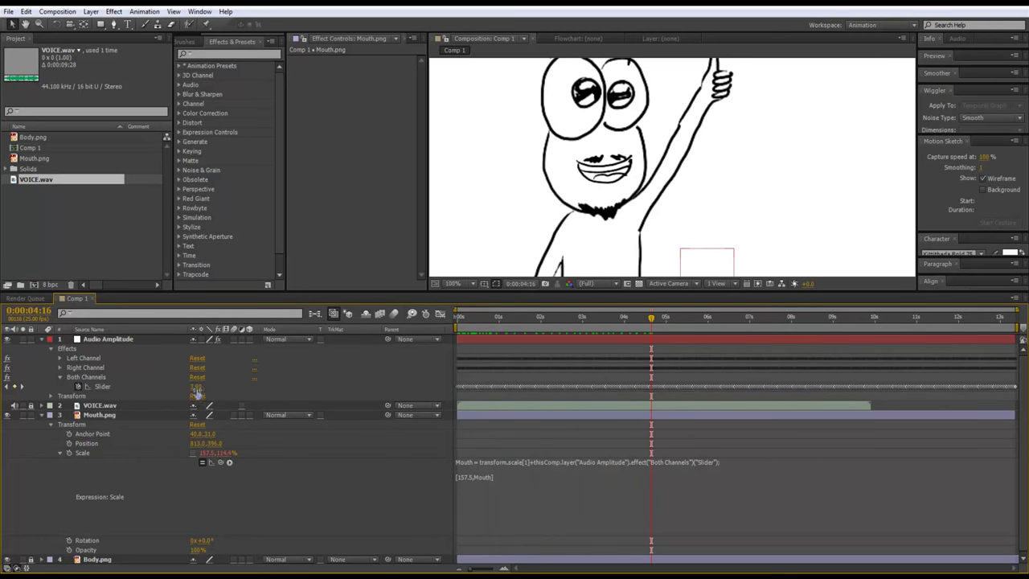
{"action": "left_click_drag", "start_coordinate": [469, 323], "coordinate": [448, 325]}
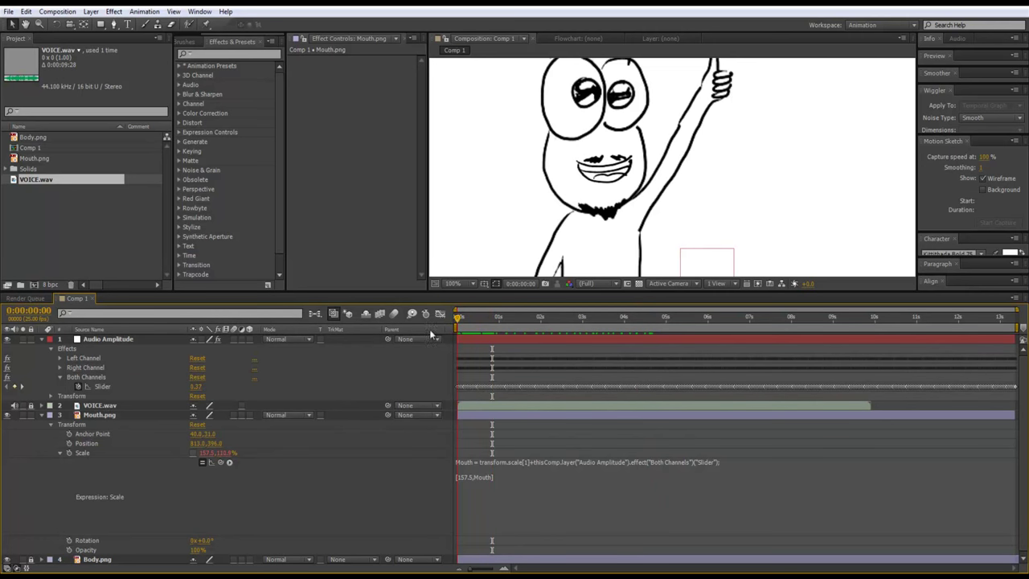
{"action": "left_click", "coordinate": [225, 454]}
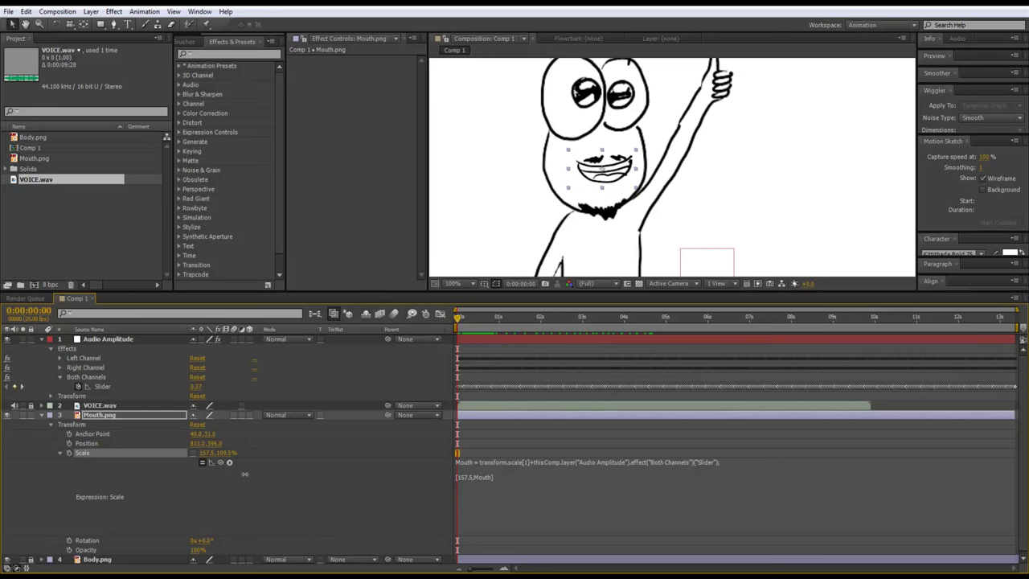
{"action": "left_click", "coordinate": [338, 499]}
- In the Mouth.png Scale expression, delete the Audio Amplitude slider reference that follows transform.scale[1] in the Mouth line
{"action": "left_click", "coordinate": [652, 483]}
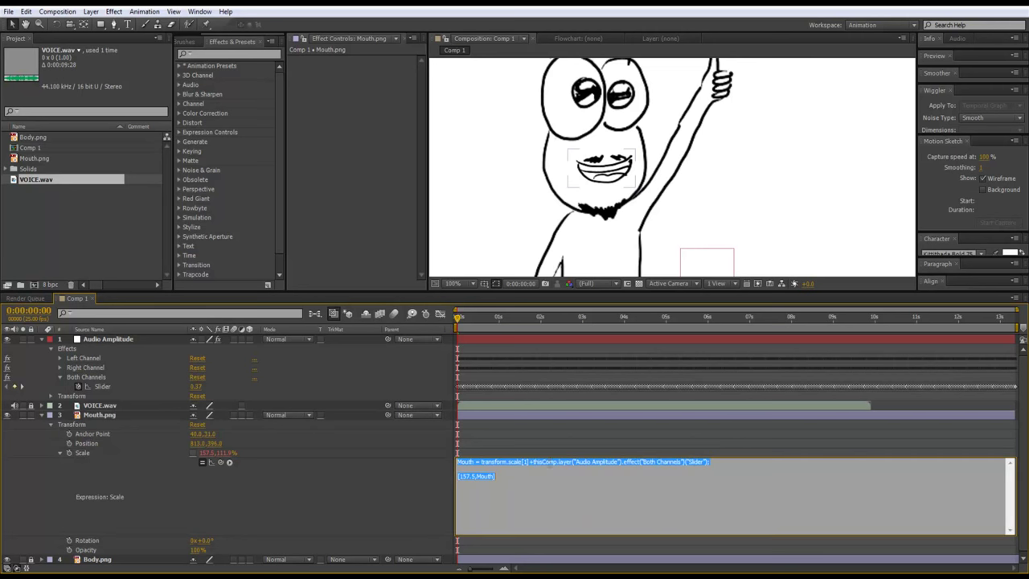
{"action": "left_click", "coordinate": [557, 464]}
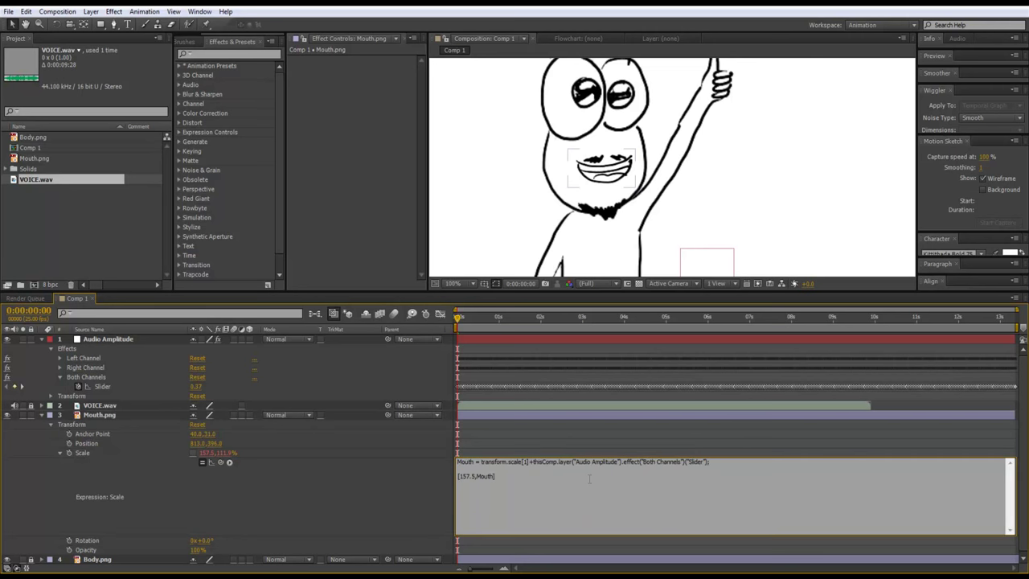
{"action": "key", "text": "shift+Right"}
{"action": "key", "text": "shift+Right"}
{"action": "key", "text": "shift+Right"}
{"action": "key", "text": "shift+Right"}
{"action": "key", "text": "shift+Right"}
{"action": "key", "text": "shift+Right"}
{"action": "key", "text": "shift+Right"}
{"action": "key", "text": "shift+Right"}
{"action": "key", "text": "shift+Right"}
{"action": "key", "text": "shift+Right"}
{"action": "key", "text": "shift+Right"}
{"action": "key", "text": "shift+Right"}
{"action": "key", "text": "shift+Right"}
{"action": "key", "text": "shift+Right"}
{"action": "key", "text": "shift+Right"}
{"action": "key", "text": "shift+Right"}
{"action": "key", "text": "shift+Right"}
{"action": "key", "text": "shift+Right"}
{"action": "key", "text": "shift+Right"}
{"action": "key", "text": "shift+Right"}
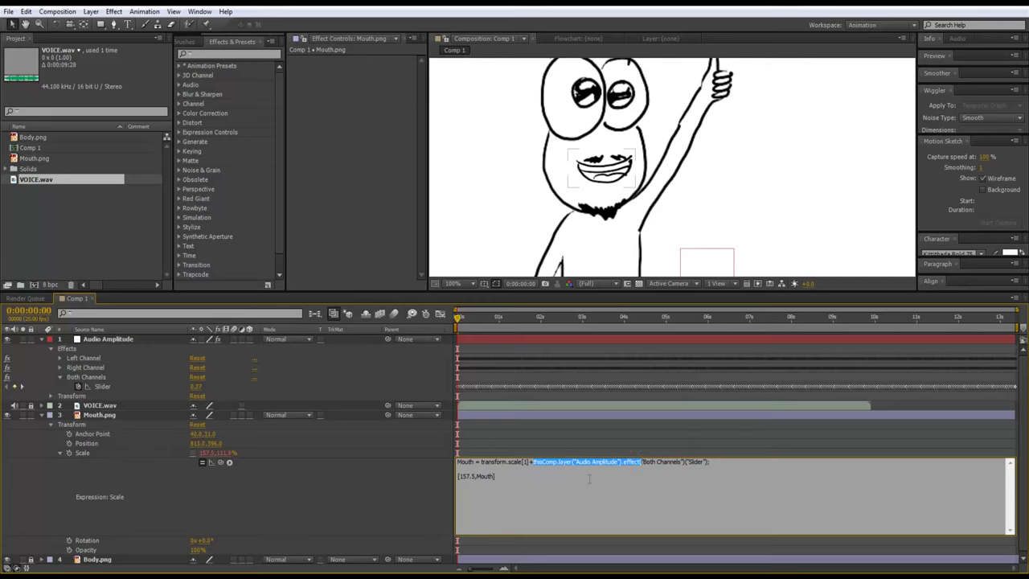
{"action": "key", "text": "shift+Right"}
{"action": "key", "text": "shift+Right"}
{"action": "key", "text": "shift+Right"}
{"action": "key", "text": "shift+Right"}
{"action": "key", "text": "shift+Right"}
{"action": "key", "text": "shift+Right"}
{"action": "key", "text": "shift+Right"}
{"action": "key", "text": "shift+Right"}
{"action": "key", "text": "shift+Right"}
{"action": "key", "text": "shift+Right"}
{"action": "key", "text": "shift+Right"}
{"action": "key", "text": "shift+Right"}
{"action": "key", "text": "shift+Right"}
{"action": "key", "text": "shift+Right"}
{"action": "key", "text": "shift+Right"}
{"action": "key", "text": "shift+Right"}
{"action": "key", "text": "shift+Right"}
{"action": "key", "text": "shift+Right"}
{"action": "key", "text": "shift+Right"}
{"action": "key", "text": "shift+Left"}
{"action": "key", "text": "shift+Left"}
{"action": "key", "text": "shift+Left"}
{"action": "key", "text": "shift+Left"}
{"action": "key", "text": "shift+Left"}
{"action": "key", "text": "BackSpace"}
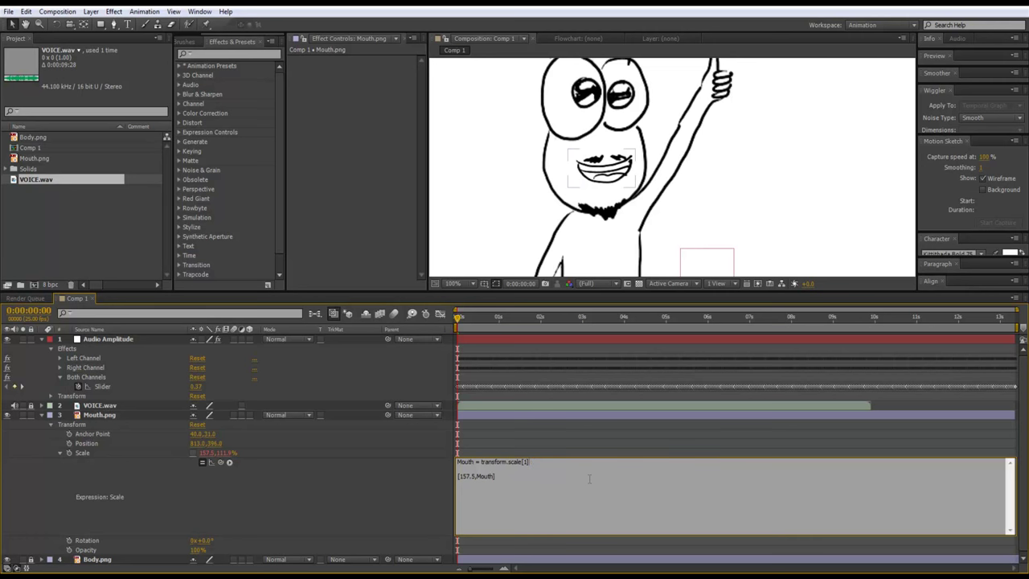
{"action": "key", "text": "BackSpace"}
{"action": "key", "text": "BackSpace"}
{"action": "key", "text": "BackSpace"}
{"action": "key", "text": "BackSpace"}
{"action": "key", "text": "BackSpace"}
{"action": "key", "text": "BackSpace"}
{"action": "key", "text": "BackSpace"}
{"action": "key", "text": "BackSpace"}
{"action": "key", "text": "BackSpace"}
{"action": "key", "text": "BackSpace"}
{"action": "key", "text": "BackSpace"}
{"action": "key", "text": "BackSpace"}
{"action": "key", "text": "BackSpace"}
{"action": "key", "text": "BackSpace"}
{"action": "key", "text": "BackSpace"}
{"action": "key", "text": "BackSpace"}
- Append +( thisComp.layer("Audio Amplitude").effect("Both Channels")("Slider")*10 ); after transform.scale[1], linking the Both Channels slider in parentheses
{"action": "left_click_drag", "start_coordinate": [221, 463], "coordinate": [222, 453]}
{"action": "type", "text": "+()"}
{"action": "left_click", "coordinate": [233, 455]}
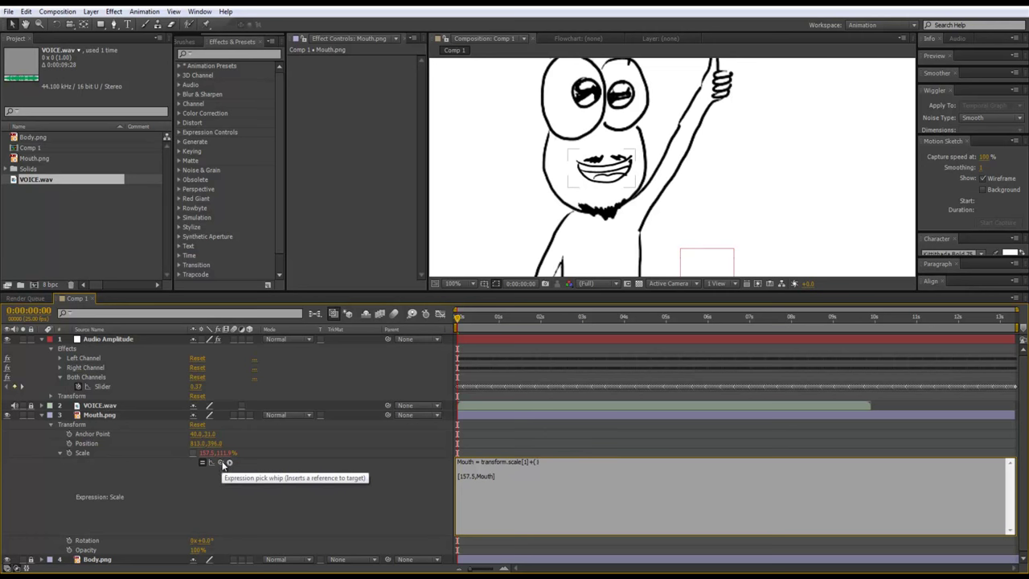
{"action": "left_click_drag", "start_coordinate": [221, 465], "coordinate": [185, 385]}
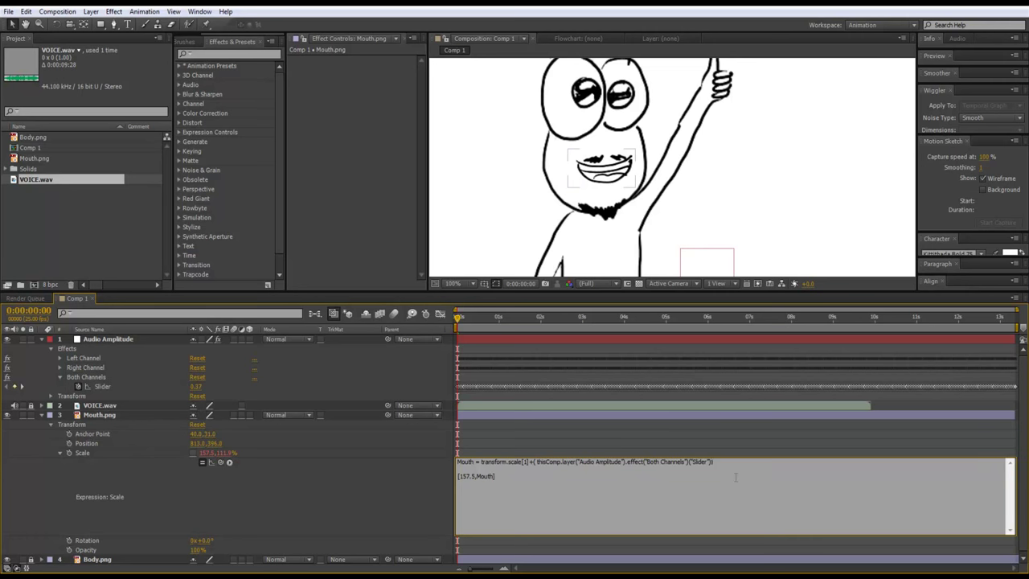
{"action": "type", "text": "*10"}
{"action": "left_click_drag", "start_coordinate": [540, 463], "coordinate": [718, 462]}
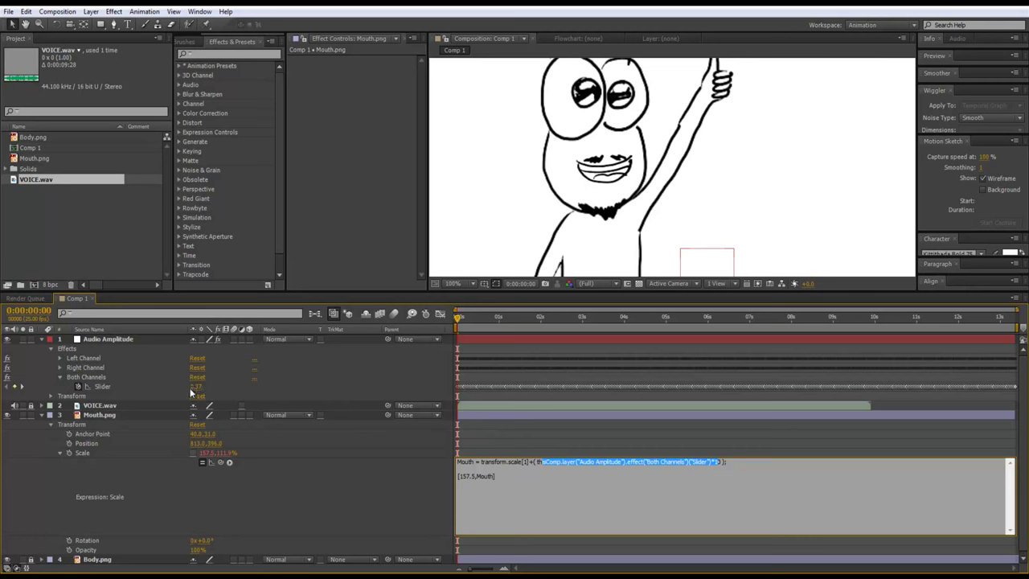
{"action": "left_click", "coordinate": [513, 439]}
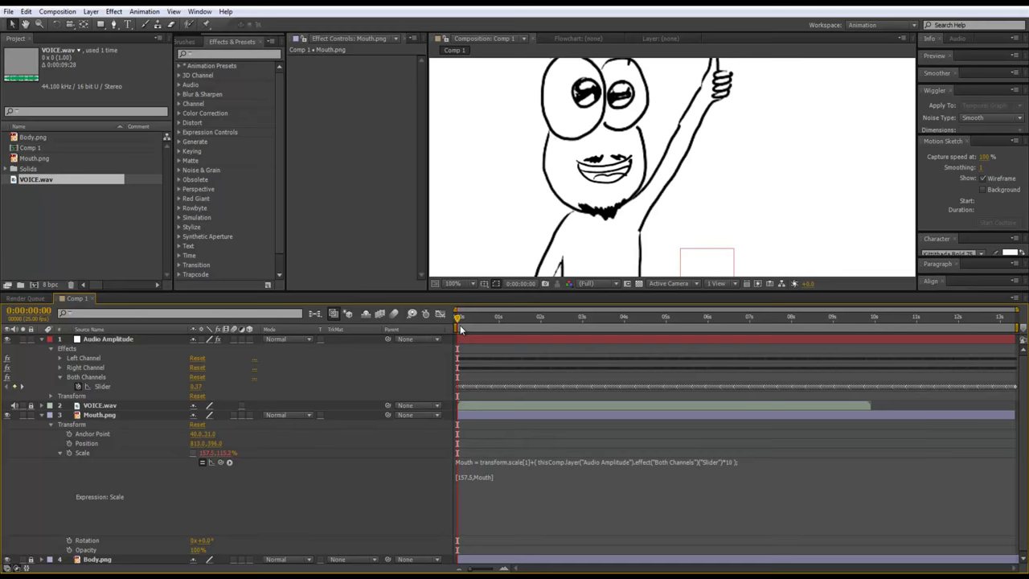
- Scrub to 0:00:02:05 and reduce the Mouth.png layer's vertical Scale to about 43.5%
{"action": "left_click_drag", "start_coordinate": [460, 318], "coordinate": [550, 311]}
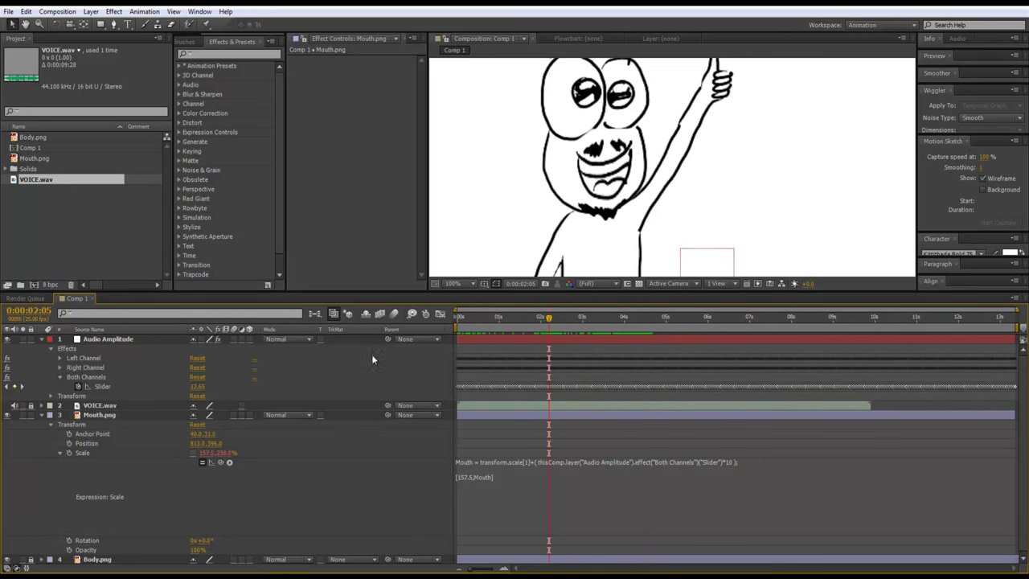
{"action": "left_click", "coordinate": [222, 454]}
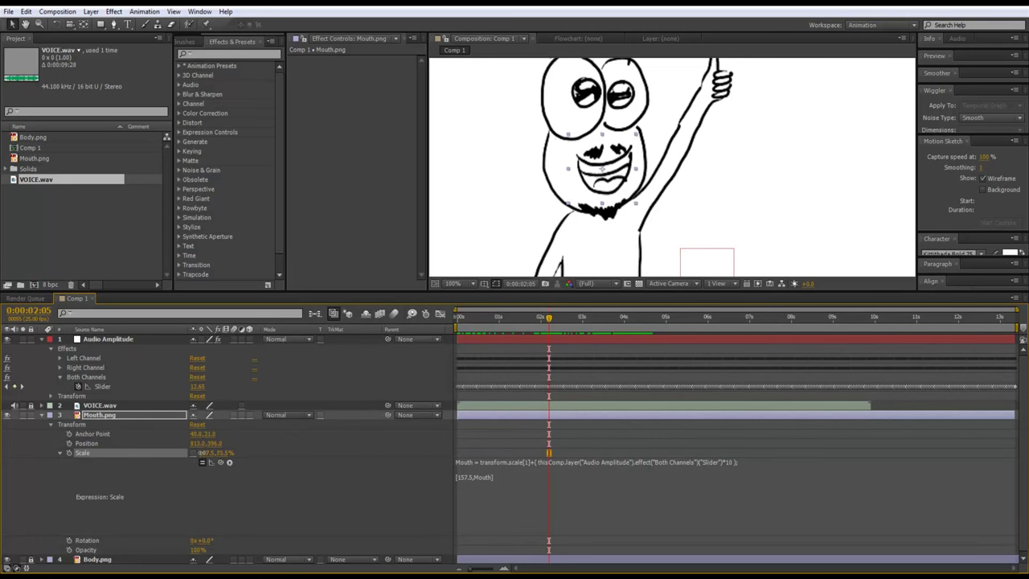
{"action": "left_click_drag", "start_coordinate": [202, 453], "coordinate": [188, 454]}
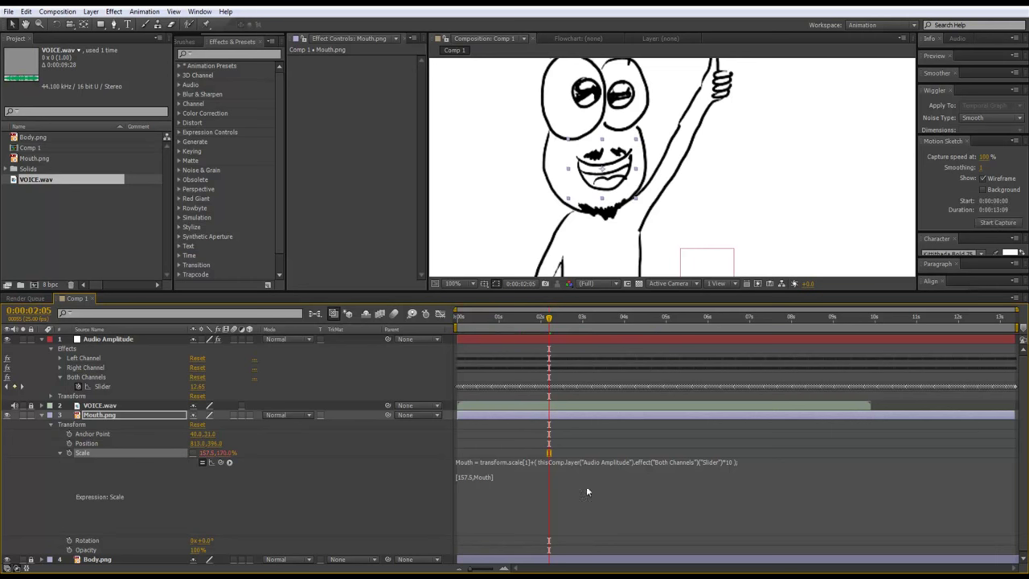
{"action": "left_click", "coordinate": [496, 480]}
- Return to the first frame and play a preview of the mouth animation with the voice
{"action": "left_click_drag", "start_coordinate": [549, 319], "coordinate": [406, 325]}
{"action": "key", "text": "KP_0"}
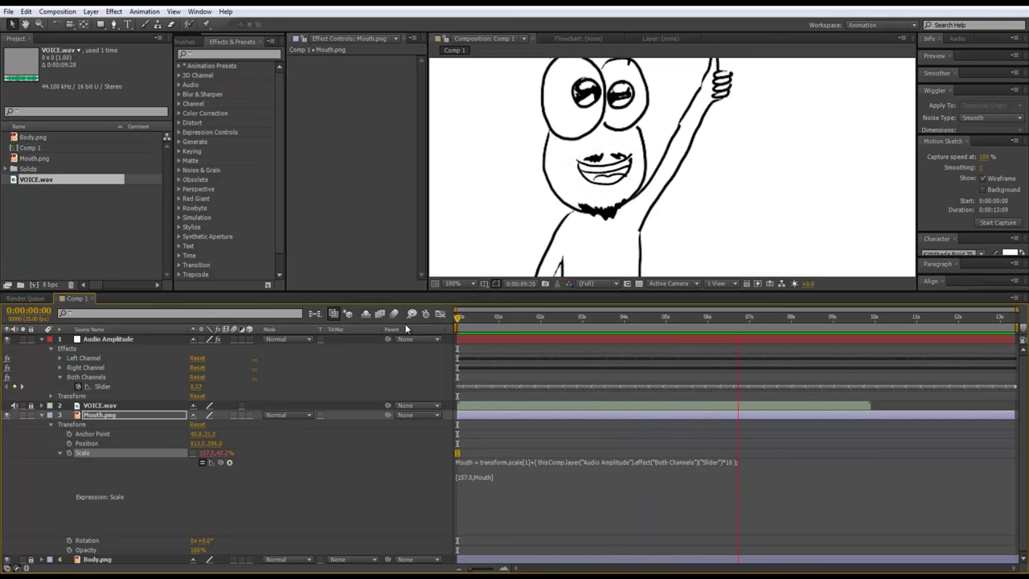
{"action": "key", "text": "space"}
- Scrub to about eight seconds, preview the animation with the whole character in view, and go back to 0:00:00:16
{"action": "left_click", "coordinate": [489, 316]}
{"action": "left_click_drag", "start_coordinate": [490, 316], "coordinate": [788, 319]}
{"action": "key", "text": "comma"}
{"action": "left_click", "coordinate": [774, 181]}
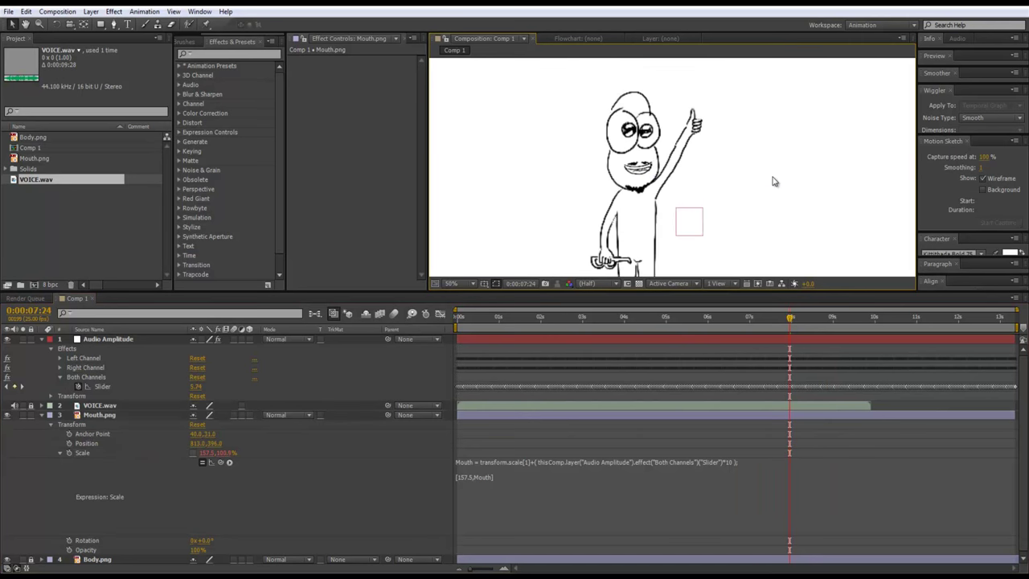
{"action": "key", "text": "space"}
{"action": "mouse_move", "coordinate": [754, 184]}
{"action": "left_mouse_down"}
{"action": "mouse_move", "coordinate": [751, 197]}
{"action": "mouse_move", "coordinate": [727, 193]}
{"action": "mouse_move", "coordinate": [731, 170]}
{"action": "left_mouse_up"}
{"action": "scroll", "coordinate": [691, 129], "scroll_direction": "up", "scroll_amount": 2}
{"action": "left_click_drag", "start_coordinate": [483, 320], "coordinate": [482, 379]}
- Try to widen the mouth by changing the Mouth.png layer's horizontal Scale
{"action": "left_click", "coordinate": [557, 471]}
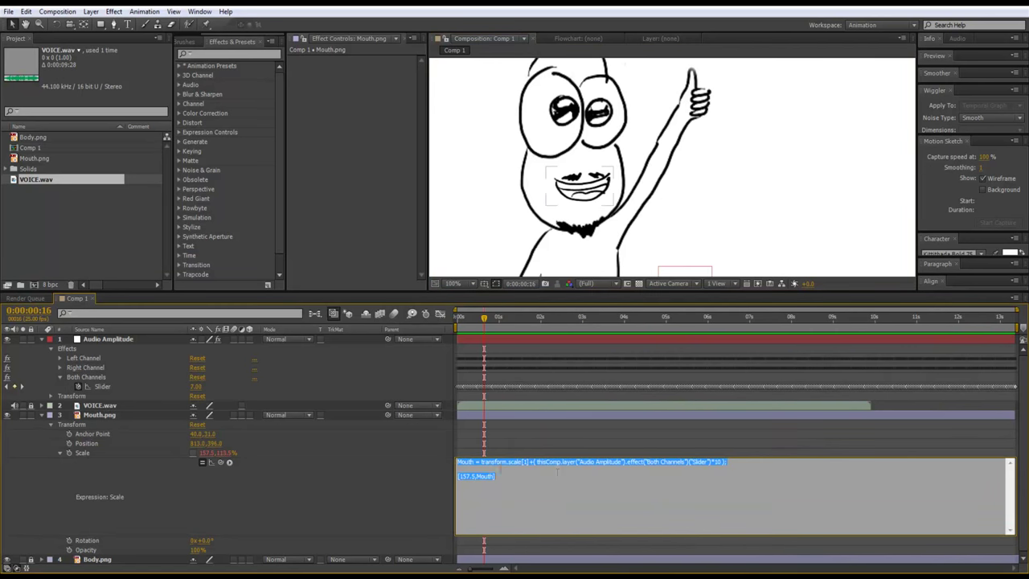
{"action": "left_click", "coordinate": [492, 469]}
{"action": "key", "text": "Return"}
{"action": "key", "text": "BackSpace"}
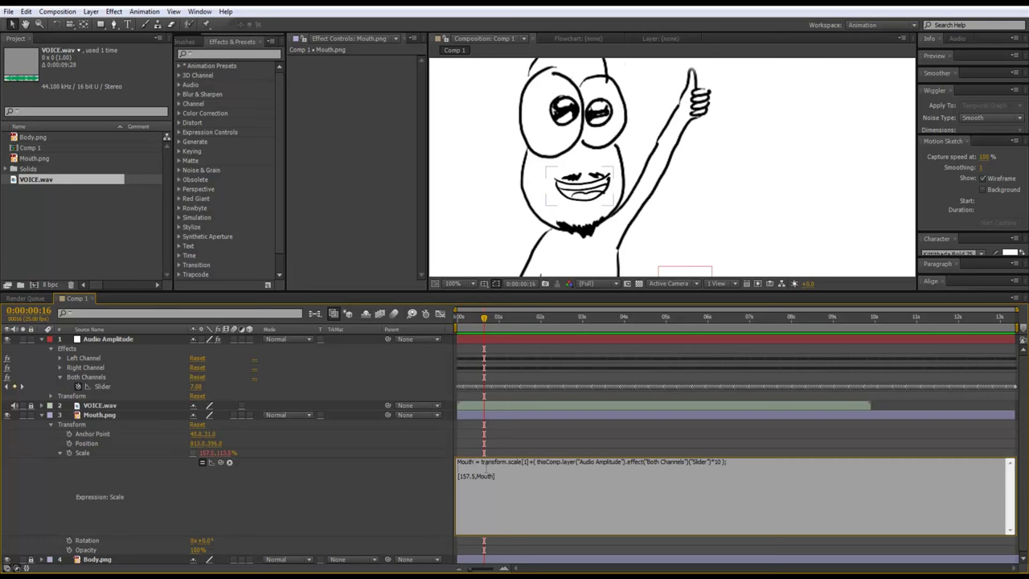
{"action": "left_click", "coordinate": [206, 454]}
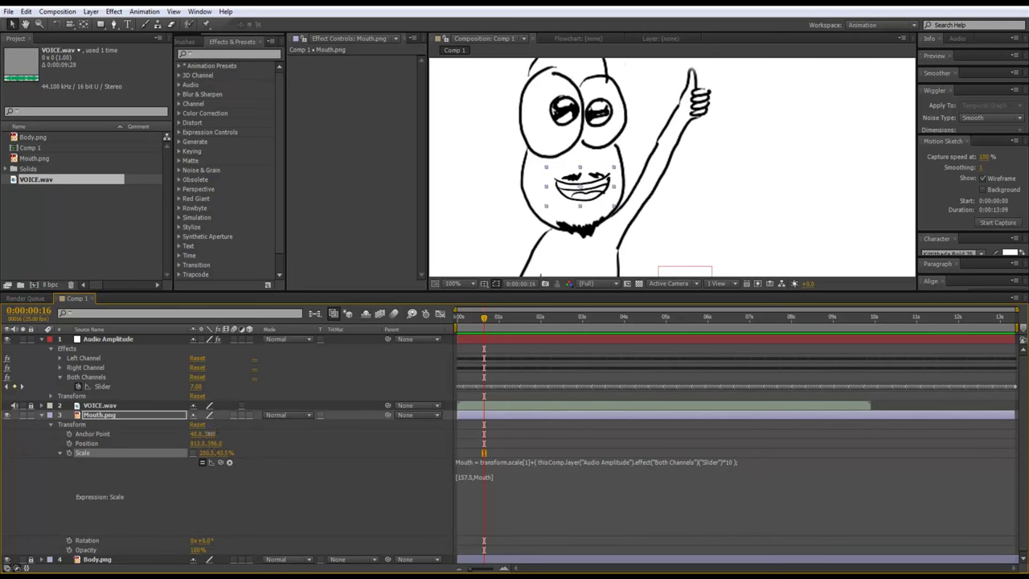
- Add a second line to the Scale expression defining MouthX = transform.scale[0], keeping 157.5 in the array
{"action": "left_click", "coordinate": [475, 478]}
{"action": "left_click", "coordinate": [524, 494]}
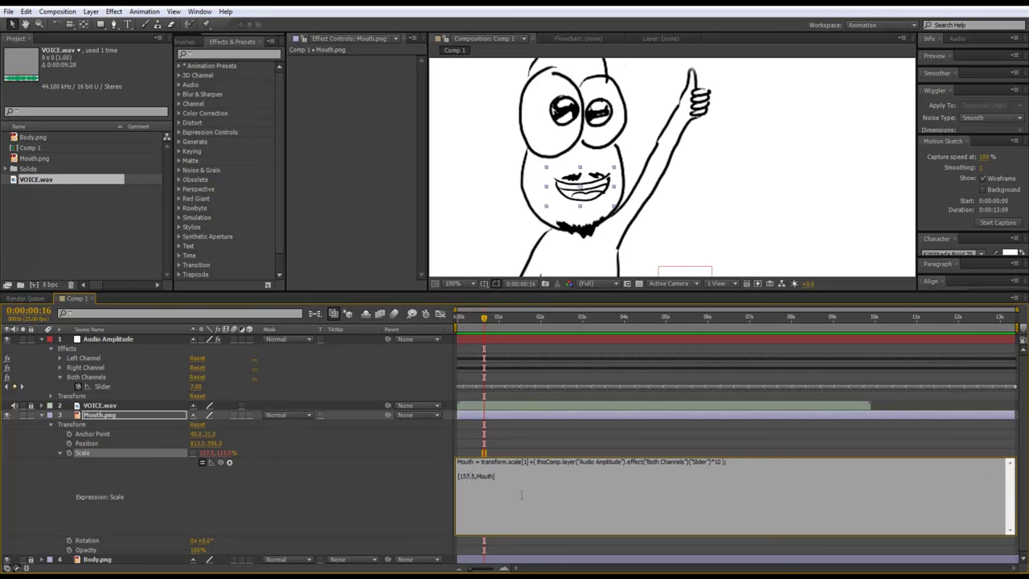
{"action": "key", "text": "BackSpace"}
{"action": "key", "text": "BackSpace"}
{"action": "key", "text": "BackSpace"}
{"action": "key", "text": "BackSpace"}
{"action": "key", "text": "BackSpace"}
{"action": "type", "text": "157.5"}
{"action": "left_click", "coordinate": [493, 472]}
{"action": "key", "text": "Return"}
{"action": "type", "text": "Mouth"}
{"action": "left_click_drag", "start_coordinate": [222, 464], "coordinate": [206, 453]}
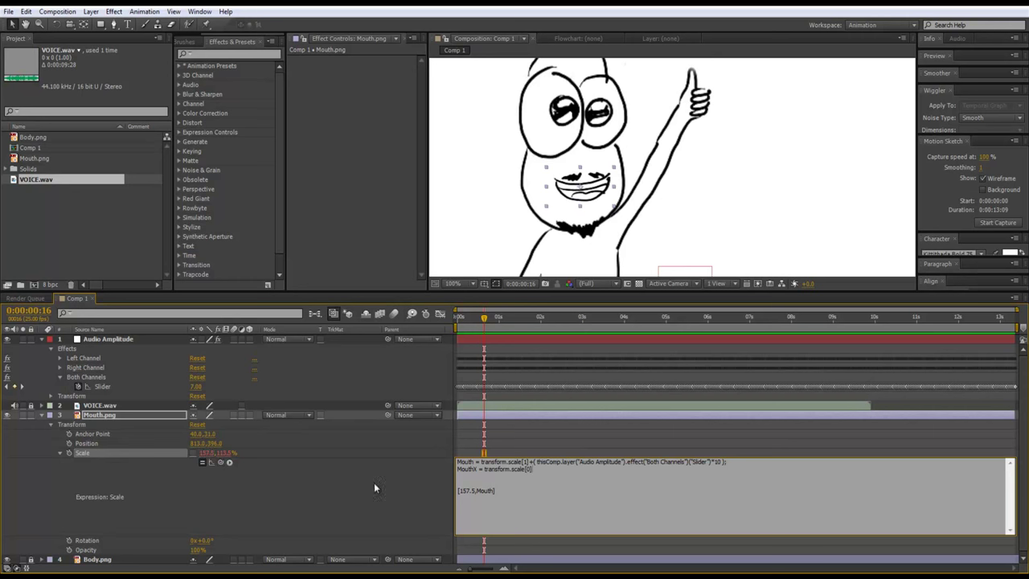
- Rename the Mouth variable to MouthY, change the output array to [MouthX,MouthY], and scrub to test the expression
{"action": "left_click_drag", "start_coordinate": [478, 469], "coordinate": [453, 469]}
{"action": "key", "text": "ctrl+c"}
{"action": "left_click", "coordinate": [476, 465]}
{"action": "left_click", "coordinate": [473, 462]}
{"action": "type", "text": "Y"}
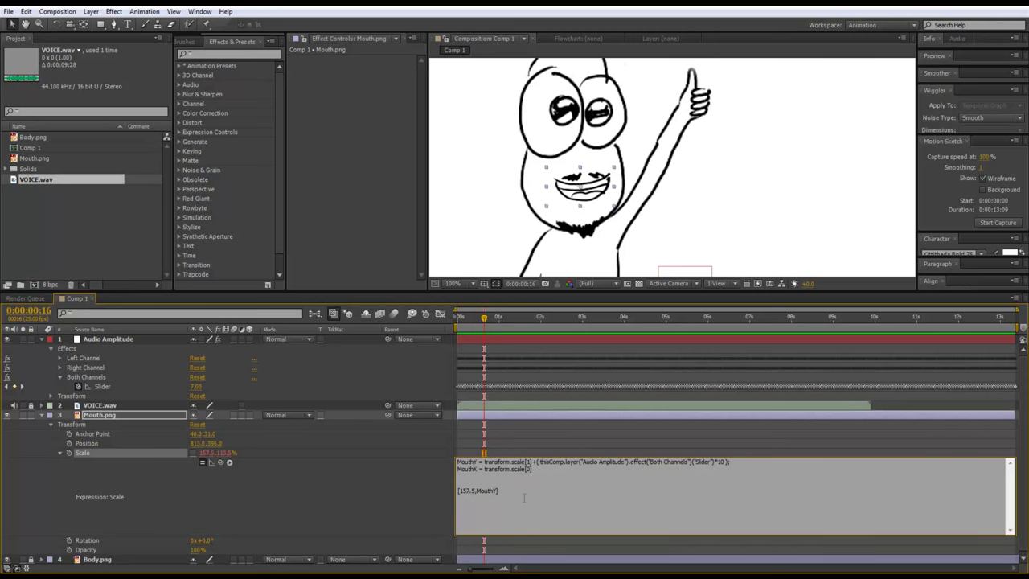
{"action": "key", "text": "shift+Left"}
{"action": "key", "text": "shift+Left"}
{"action": "key", "text": "ctrl+v"}
{"action": "left_click_drag", "start_coordinate": [474, 326], "coordinate": [518, 349]}
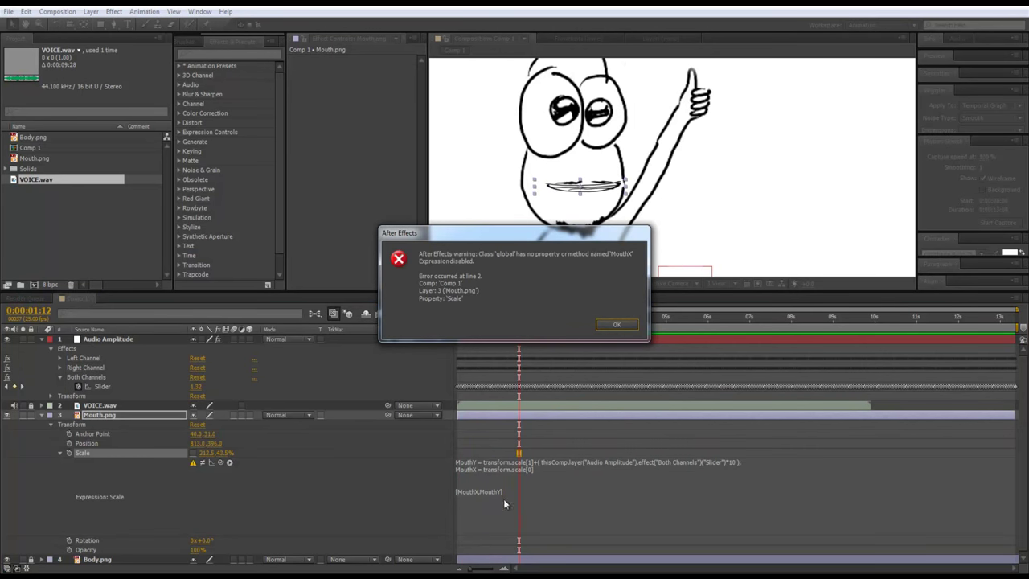
{"action": "left_click", "coordinate": [611, 326]}
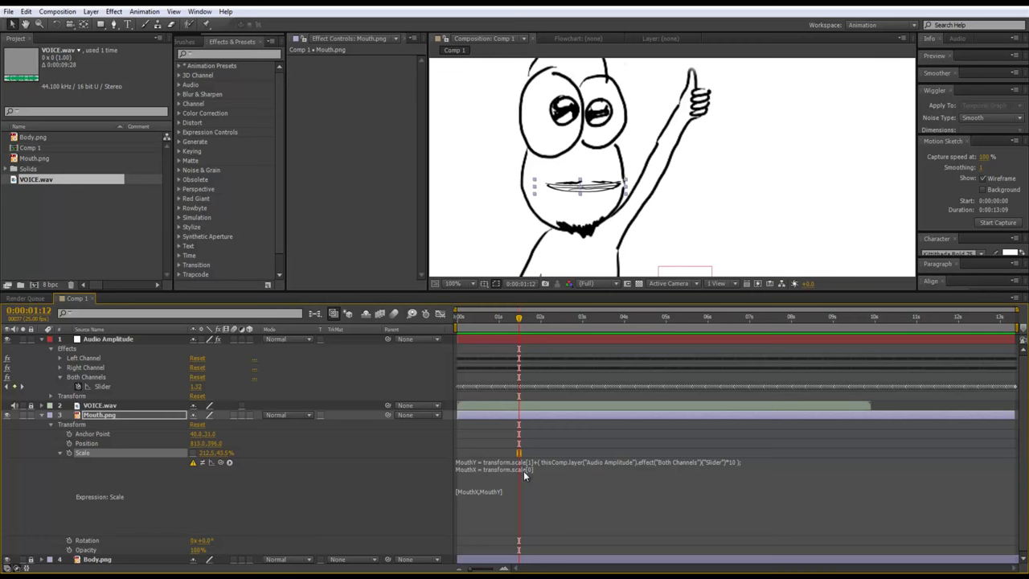
- End the MouthX line with a semicolon and reduce the Mouth.png layer's horizontal Scale to about 186.5%
{"action": "left_click", "coordinate": [523, 471]}
{"action": "left_click", "coordinate": [550, 469]}
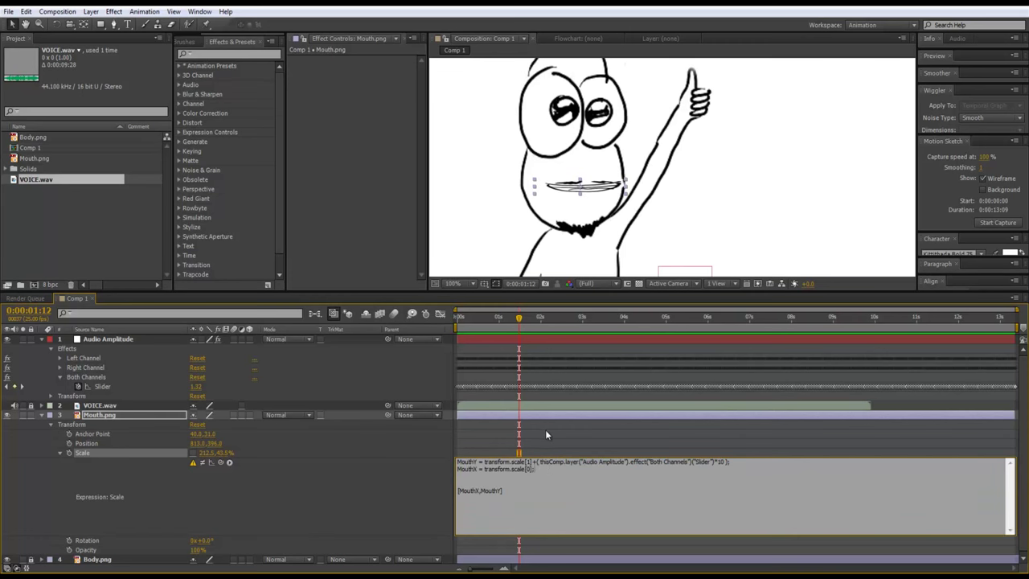
{"action": "left_click", "coordinate": [546, 430]}
{"action": "left_click_drag", "start_coordinate": [510, 320], "coordinate": [489, 330]}
{"action": "left_click", "coordinate": [546, 472]}
{"action": "left_click", "coordinate": [553, 471]}
{"action": "left_click", "coordinate": [532, 432]}
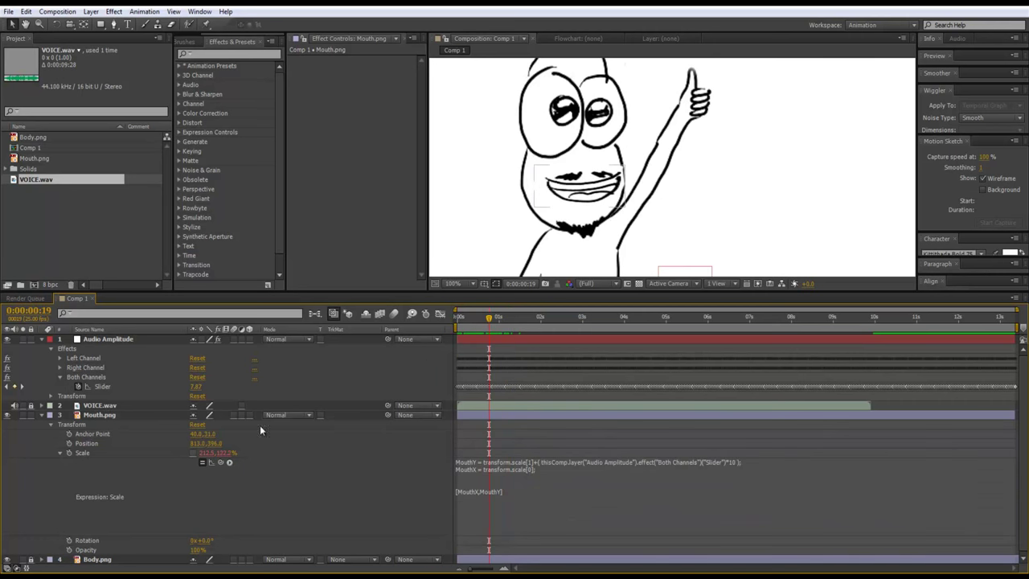
{"action": "left_click_drag", "start_coordinate": [206, 453], "coordinate": [251, 483]}
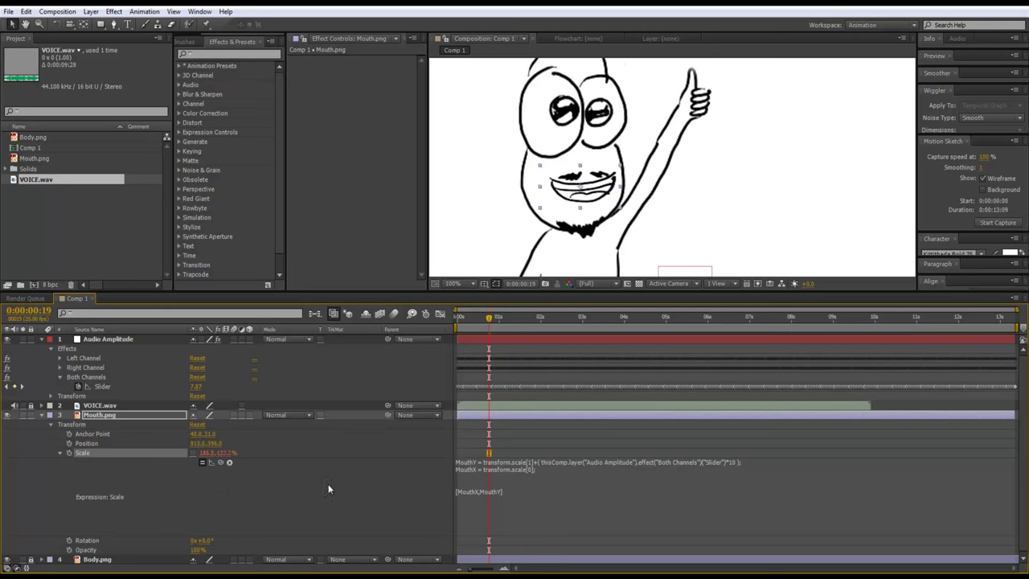
- Copy the parenthesised Audio Amplitude slider term with *10 onto the MouthX line after transform.scale[0] and scrub to 0:00:01:14
{"action": "left_click", "coordinate": [586, 476]}
{"action": "left_click", "coordinate": [531, 462]}
{"action": "left_click_drag", "start_coordinate": [531, 462], "coordinate": [729, 462]}
{"action": "key", "text": "ctrl+c"}
{"action": "left_click", "coordinate": [569, 474]}
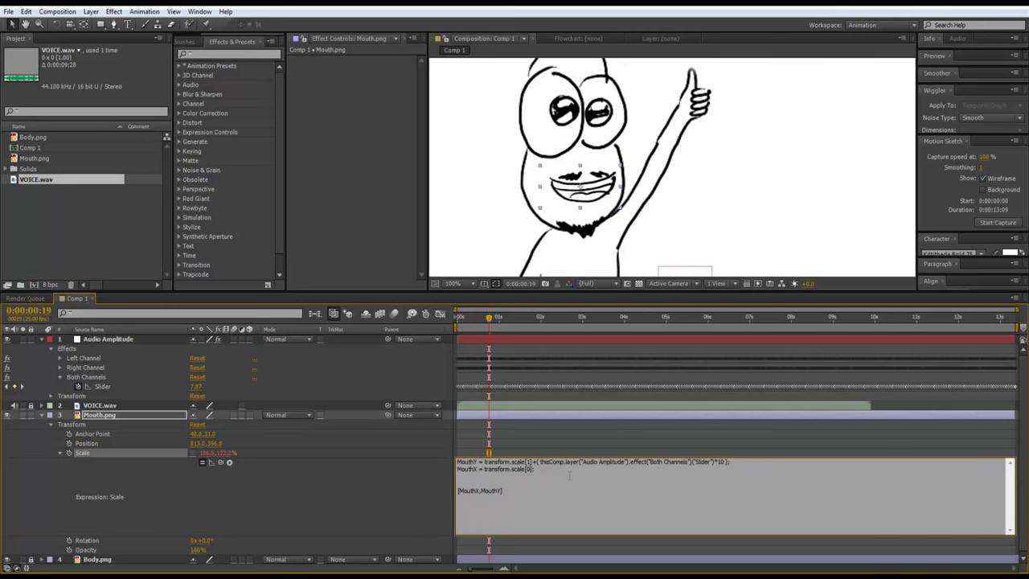
{"action": "key", "text": "ctrl+v"}
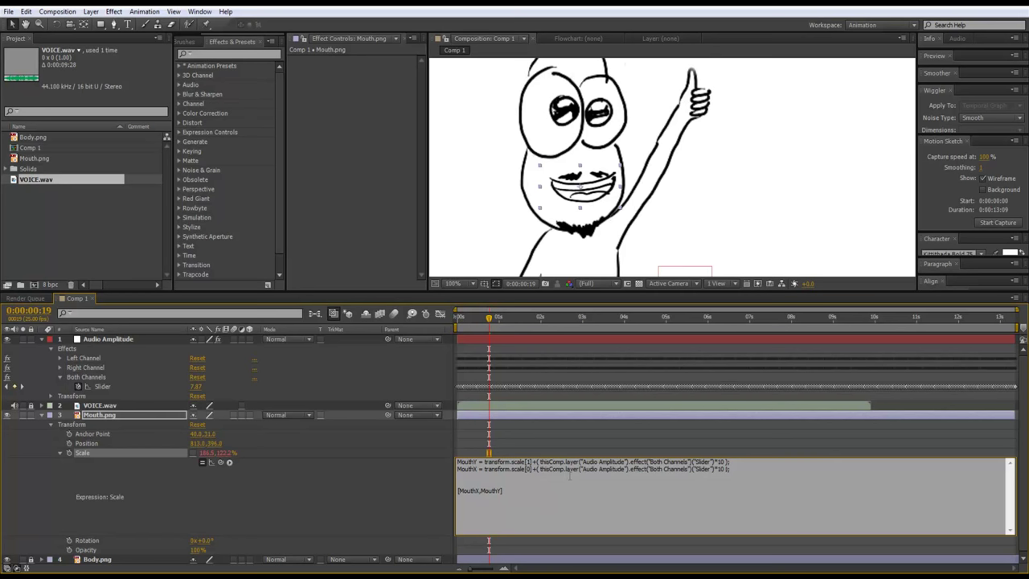
{"action": "left_click", "coordinate": [550, 429]}
{"action": "left_click_drag", "start_coordinate": [489, 319], "coordinate": [523, 323]}
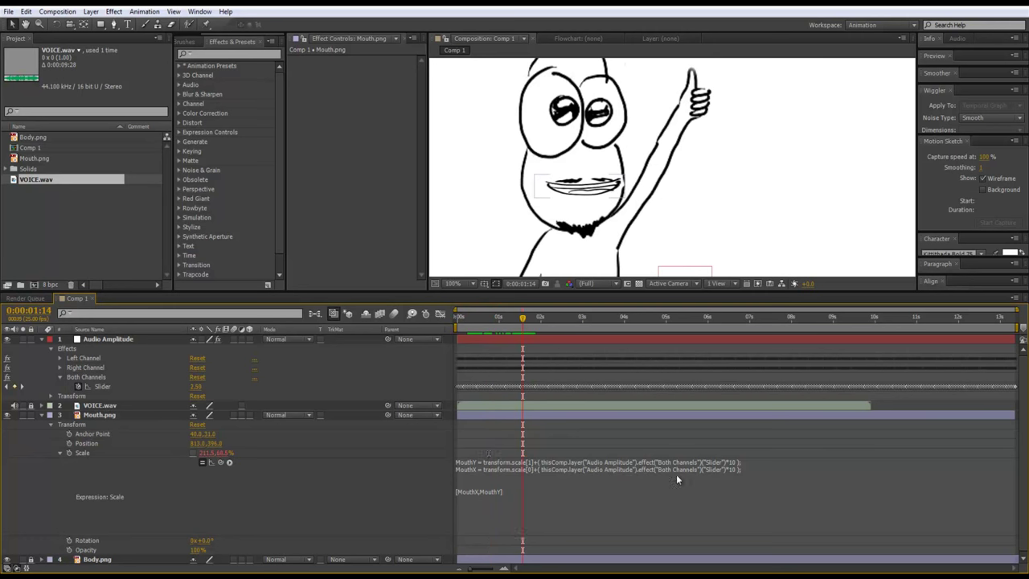
- Set the MouthX line's slider multiplier to 2 and scrub to 0:00:01:22 to check the mouth
{"action": "left_click", "coordinate": [623, 463]}
{"action": "left_click", "coordinate": [726, 475]}
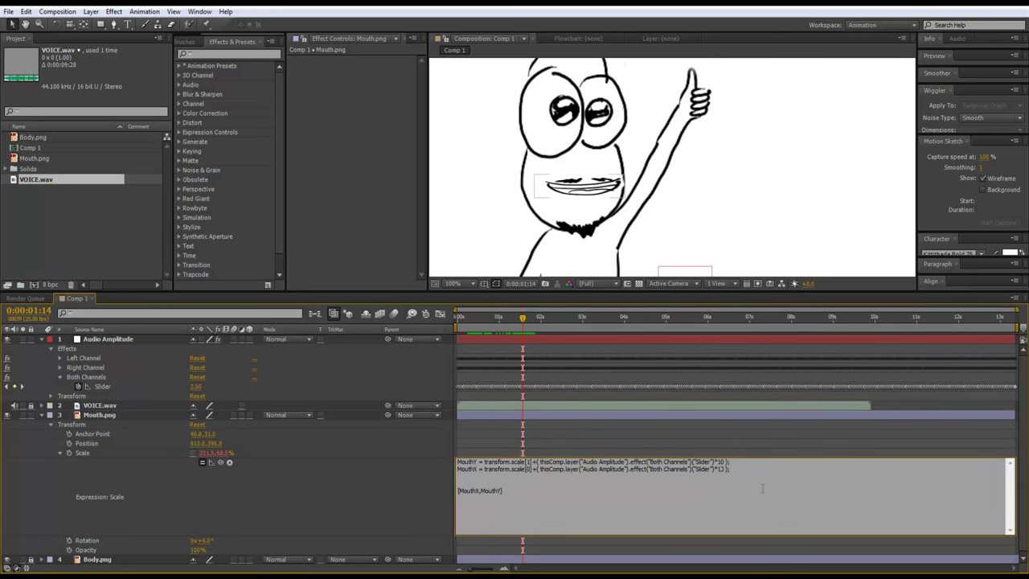
{"action": "key", "text": "shift+Left"}
{"action": "key", "text": "shift+Left"}
{"action": "key", "text": "shift+Left"}
{"action": "type", "text": "2"}
{"action": "left_click", "coordinate": [743, 439]}
{"action": "mouse_move", "coordinate": [523, 318]}
{"action": "left_mouse_down"}
{"action": "mouse_move", "coordinate": [498, 321]}
{"action": "mouse_move", "coordinate": [536, 316]}
{"action": "left_mouse_up"}
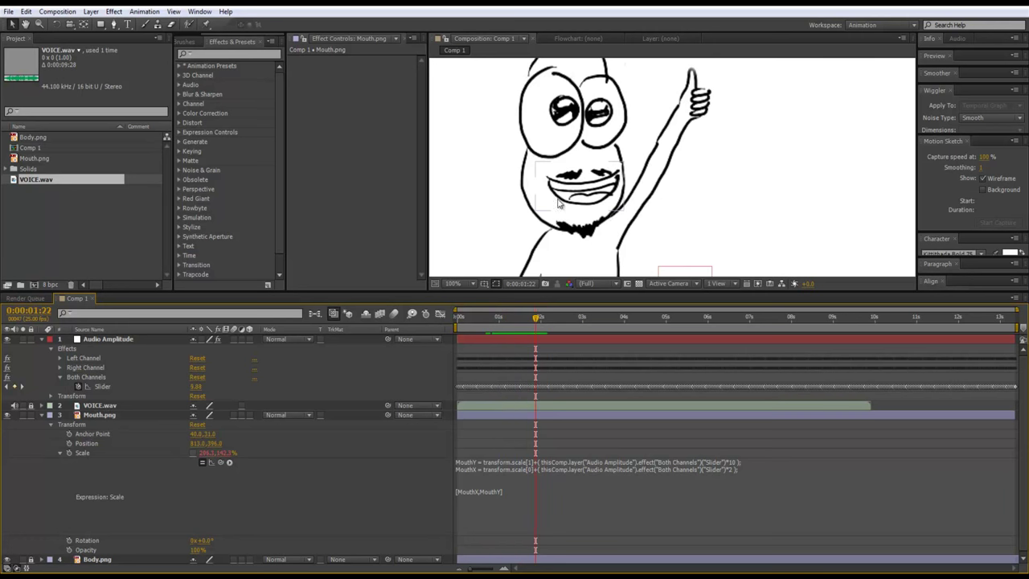
- Narrow the mouth by reducing the Mouth.png layer's horizontal Scale to about 150%
{"action": "left_click", "coordinate": [196, 453]}
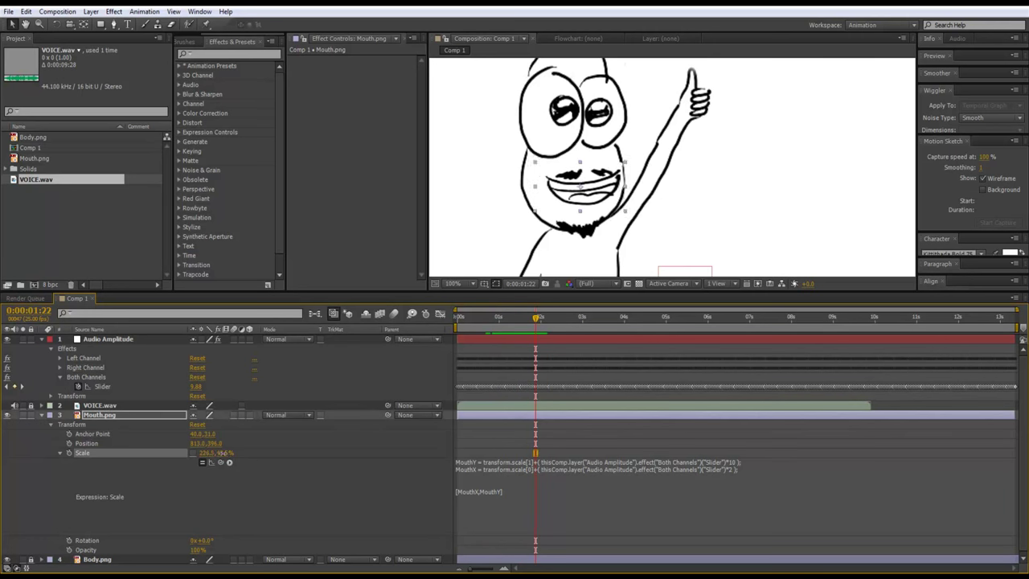
{"action": "left_click_drag", "start_coordinate": [193, 452], "coordinate": [182, 452]}
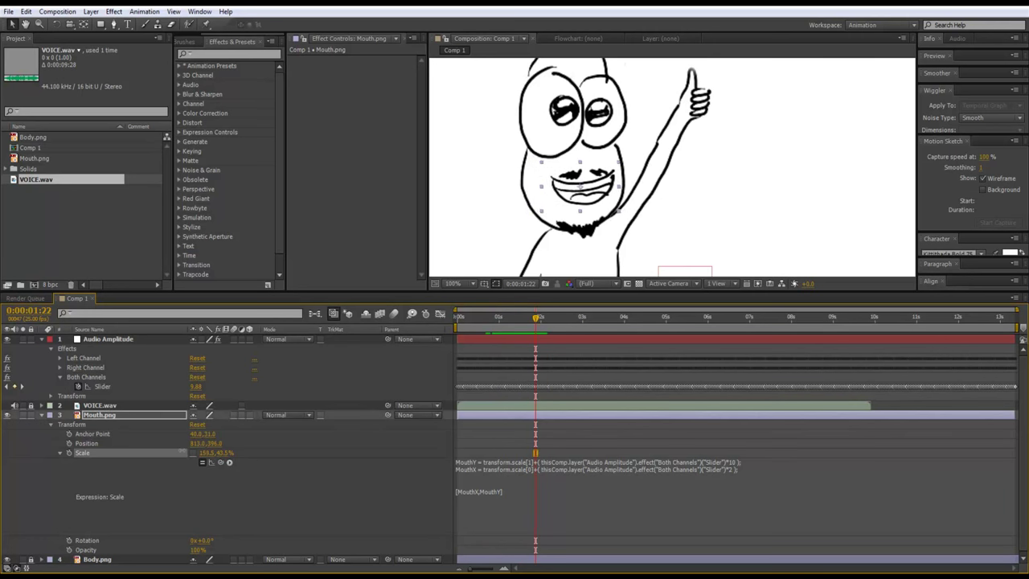
{"action": "left_click", "coordinate": [536, 434]}
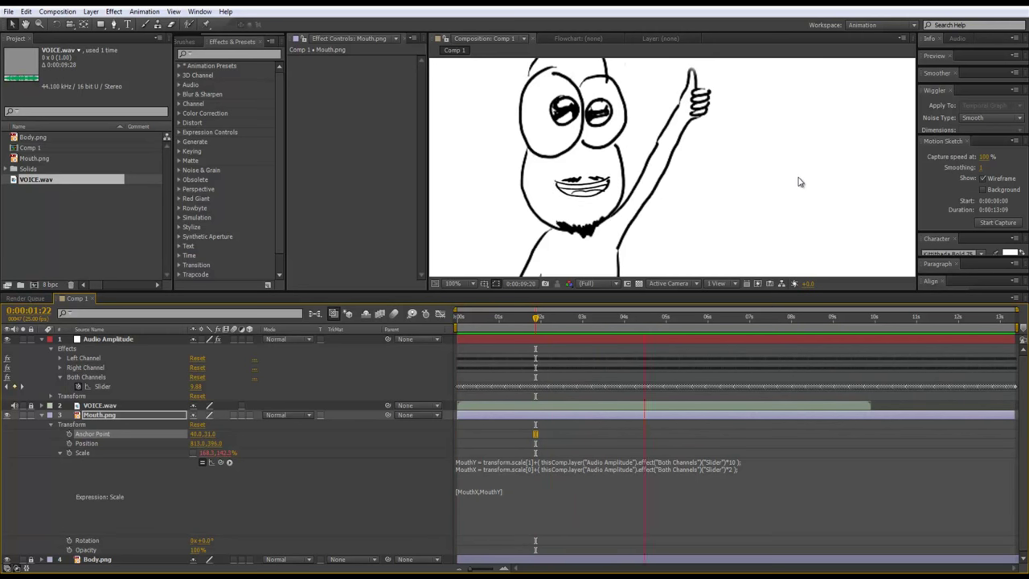
- Preview the finished mouth animation at half size with the whole character in view
{"action": "key", "text": "space"}
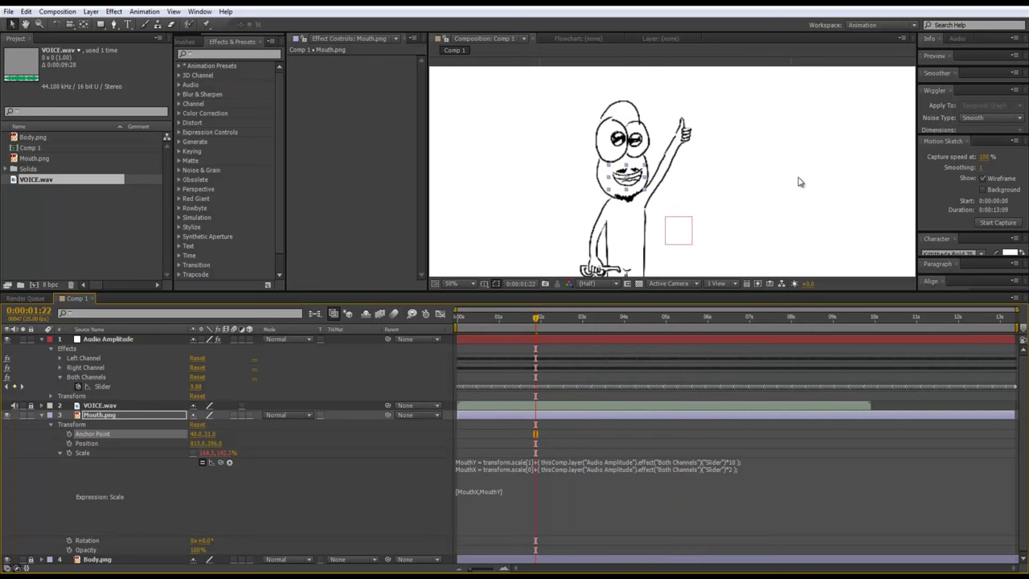
{"action": "key", "text": "comma"}
{"action": "left_click", "coordinate": [799, 182]}
{"action": "key", "text": "space"}
{"action": "left_click_drag", "start_coordinate": [788, 225], "coordinate": [815, 212]}
{"action": "scroll", "coordinate": [772, 195], "scroll_direction": "up", "scroll_amount": 1}
{"action": "left_click", "coordinate": [645, 431]}
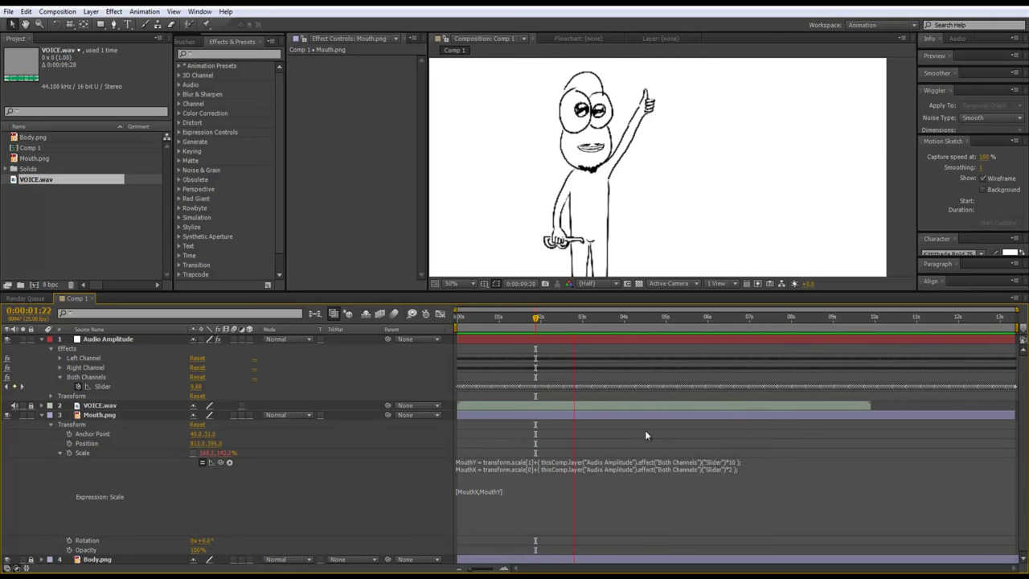
{"action": "key", "text": "space"}
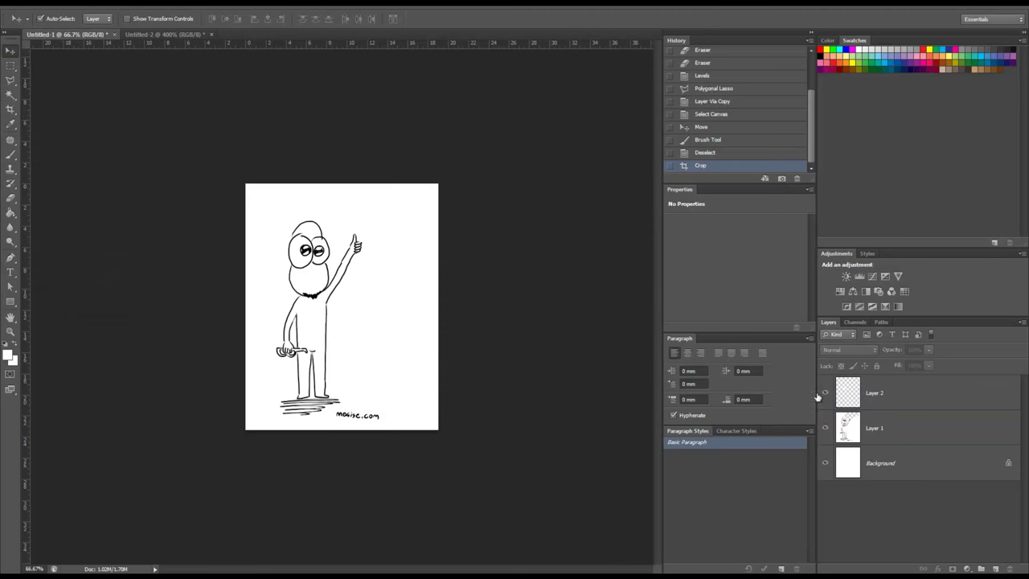
- Step back before the crop, brush painting and layer move to recover the mouth drawing, and clear the selection
{"action": "left_click", "coordinate": [825, 428]}
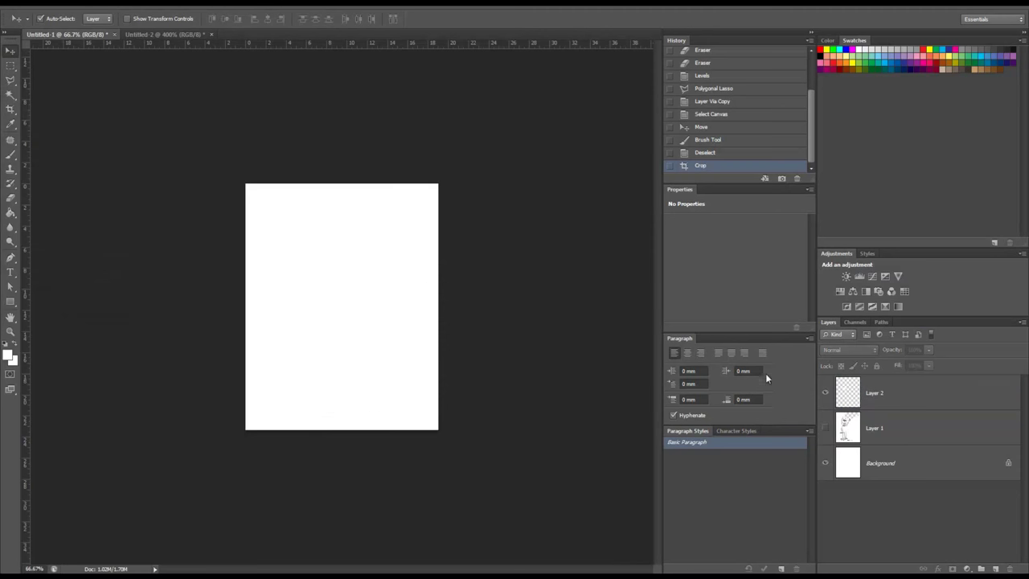
{"action": "left_click", "coordinate": [825, 428]}
{"action": "key", "text": "ctrl+alt+z"}
{"action": "key", "text": "ctrl+alt+z"}
{"action": "key", "text": "ctrl+alt+z"}
{"action": "key", "text": "ctrl+alt+z"}
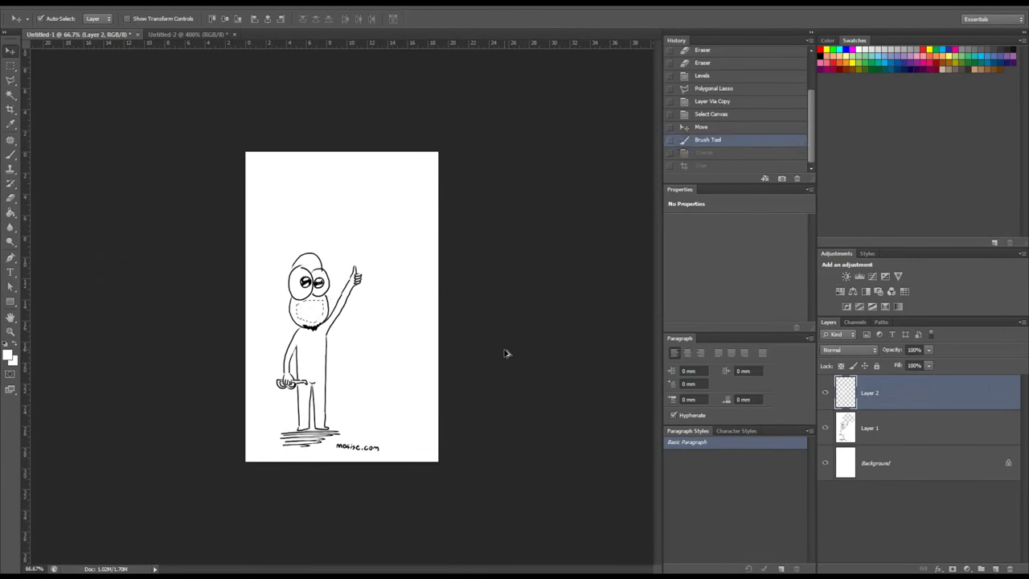
{"action": "key", "text": "ctrl+d"}
- Select the mouth's Layer 2 and hide Layer 1 so the mouth is isolated
{"action": "key", "text": "ctrl+plus"}
{"action": "key", "text": "ctrl+plus"}
{"action": "key", "text": "ctrl+plus"}
{"action": "key", "text": "ctrl+plus"}
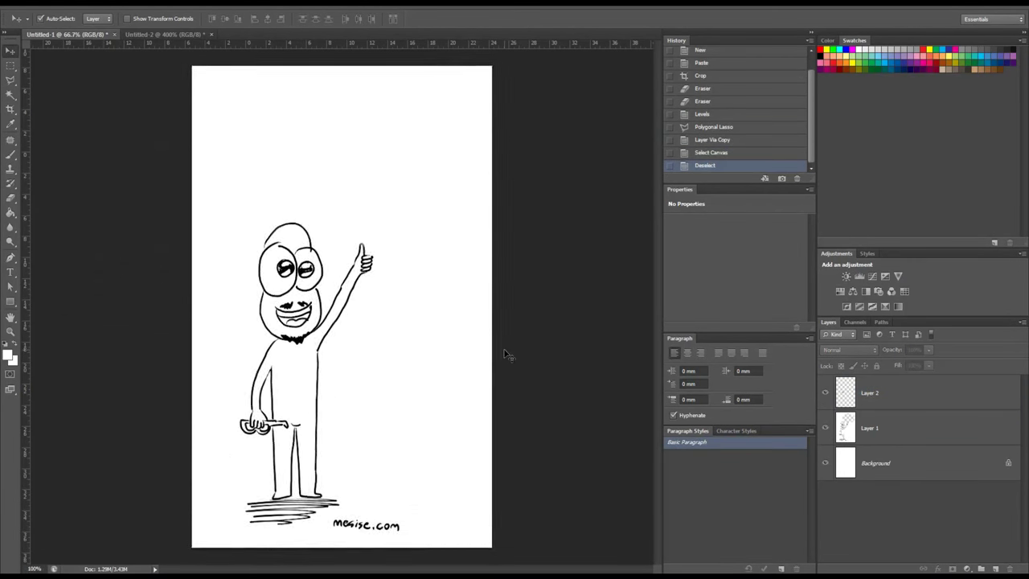
{"action": "left_click_drag", "start_coordinate": [459, 337], "coordinate": [598, 273]}
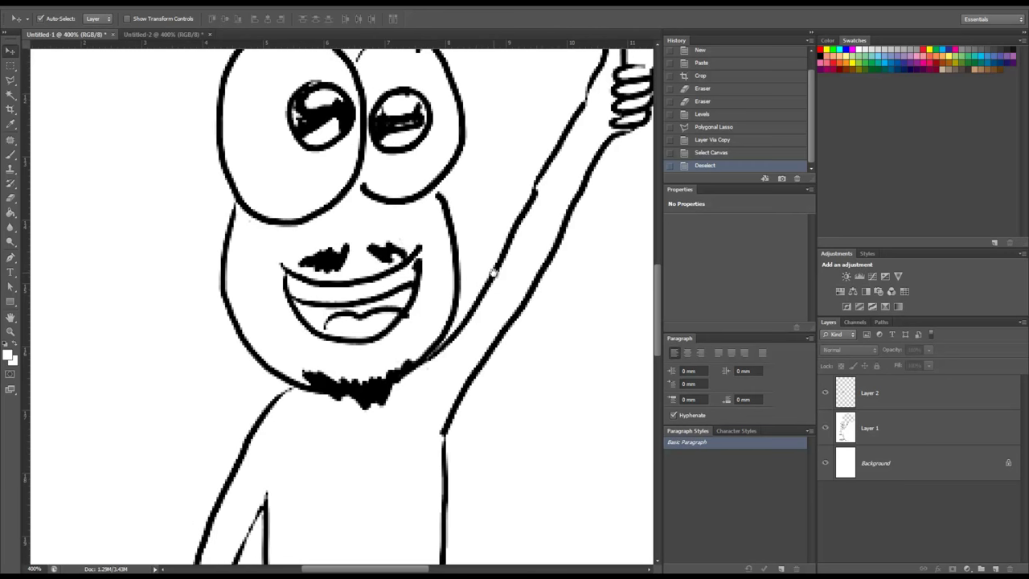
{"action": "left_click", "coordinate": [412, 288]}
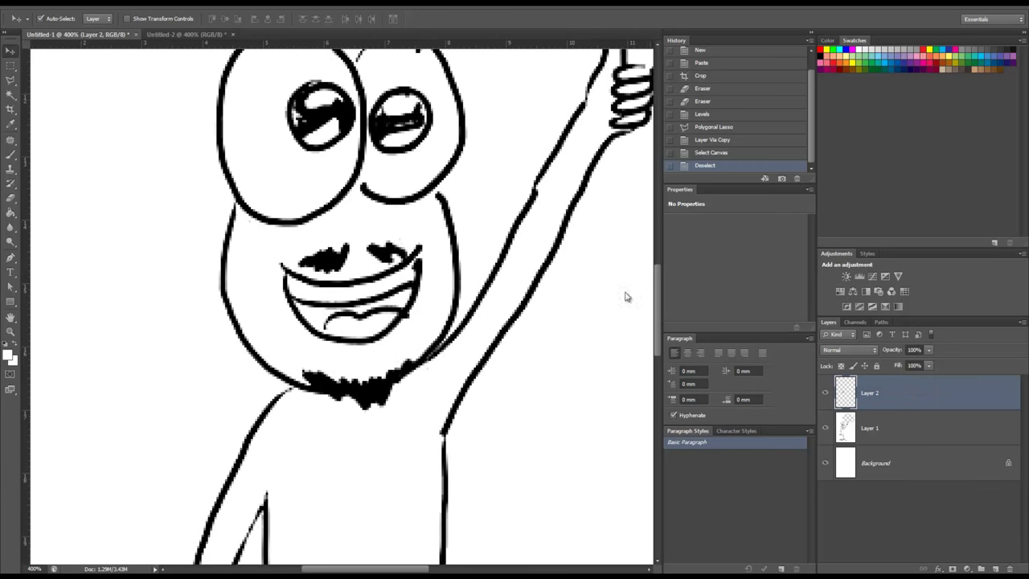
{"action": "left_click", "coordinate": [825, 428]}
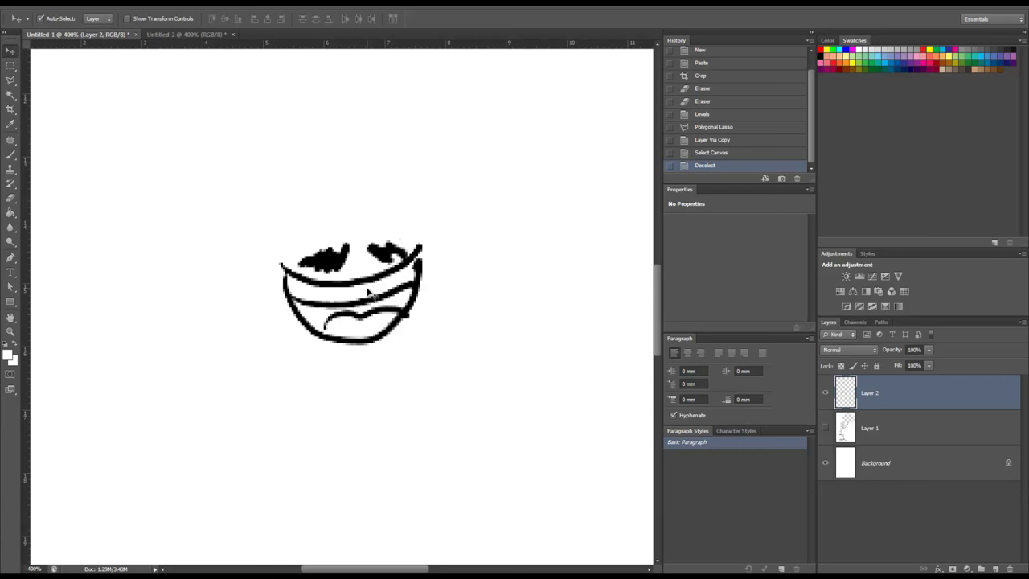
- Duplicate Layer 2, lock the original layer and select the duplicate for editing
{"action": "key", "text": "ctrl+j"}
{"action": "left_click", "coordinate": [861, 429]}
{"action": "left_click", "coordinate": [876, 366]}
{"action": "left_click", "coordinate": [884, 393]}
- Shift Layer 2 copy down over the original mouth and reduce its opacity to 63%
{"action": "left_click_drag", "start_coordinate": [370, 286], "coordinate": [370, 302]}
{"action": "left_click", "coordinate": [929, 350]}
{"action": "left_click_drag", "start_coordinate": [932, 363], "coordinate": [907, 363]}
{"action": "mouse_move", "coordinate": [372, 297]}
{"action": "left_mouse_down"}
{"action": "mouse_move", "coordinate": [374, 321]}
{"action": "mouse_move", "coordinate": [372, 294]}
{"action": "mouse_move", "coordinate": [368, 310]}
{"action": "left_mouse_up"}
- Erase the teeth and lower lip from Layer 2 copy with a size 20 eraser, keeping the upper lip line and moustache
{"action": "key", "text": "e"}
{"action": "key", "text": "bracketleft"}
{"action": "key", "text": "bracketleft"}
{"action": "key", "text": "bracketleft"}
{"action": "key", "text": "bracketleft"}
{"action": "key", "text": "bracketleft"}
{"action": "key", "text": "bracketleft"}
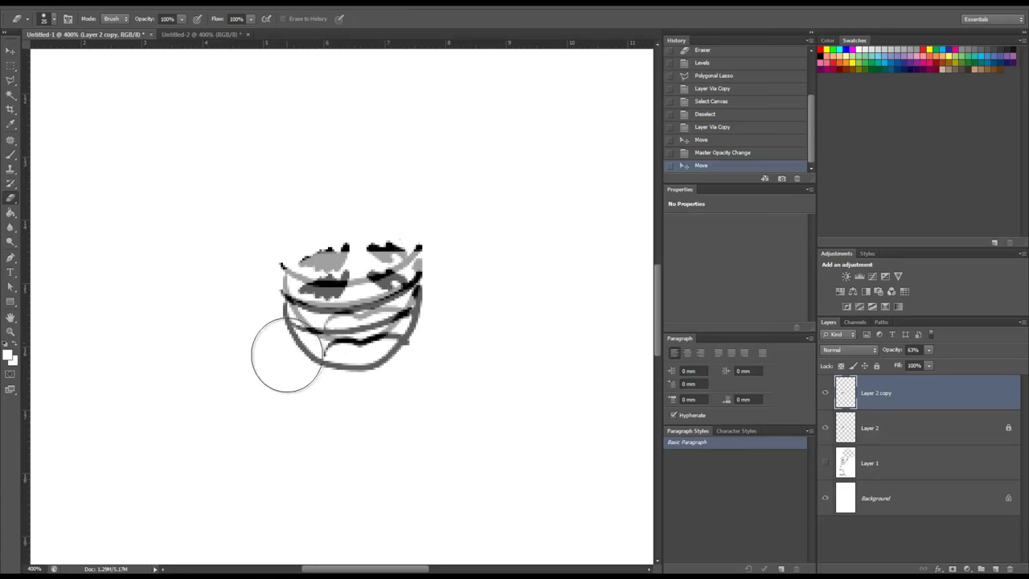
{"action": "right_click", "coordinate": [276, 340]}
{"action": "mouse_move", "coordinate": [333, 393]}
{"action": "left_mouse_down"}
{"action": "mouse_move", "coordinate": [303, 399]}
{"action": "mouse_move", "coordinate": [365, 399]}
{"action": "left_mouse_up"}
{"action": "mouse_move", "coordinate": [230, 334]}
{"action": "left_mouse_down"}
{"action": "mouse_move", "coordinate": [291, 333]}
{"action": "mouse_move", "coordinate": [355, 356]}
{"action": "mouse_move", "coordinate": [404, 347]}
{"action": "mouse_move", "coordinate": [355, 341]}
{"action": "mouse_move", "coordinate": [414, 329]}
{"action": "mouse_move", "coordinate": [435, 303]}
{"action": "mouse_move", "coordinate": [401, 332]}
{"action": "mouse_move", "coordinate": [307, 347]}
{"action": "mouse_move", "coordinate": [338, 342]}
{"action": "left_mouse_up"}
- Show Layer 2 copy alone at 100% opacity and erase the leftover line at the lip's right end
{"action": "left_click", "coordinate": [928, 350]}
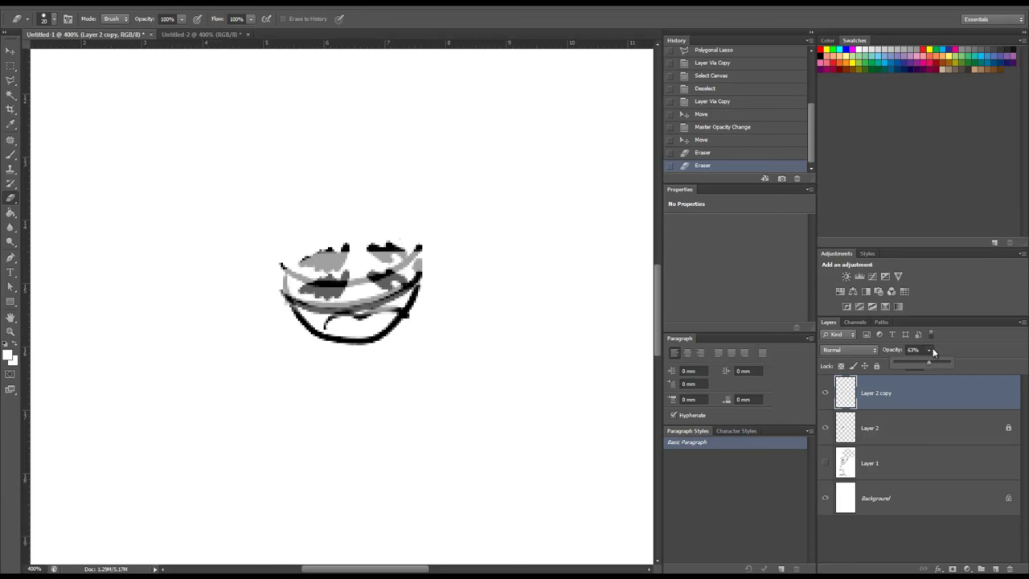
{"action": "left_click", "coordinate": [951, 362]}
{"action": "left_click", "coordinate": [825, 428]}
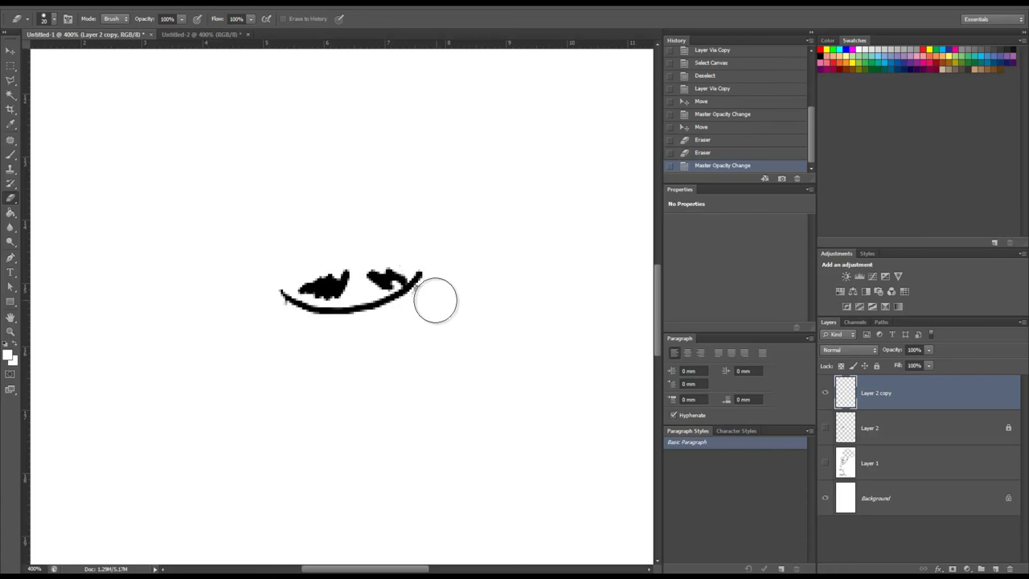
{"action": "left_click_drag", "start_coordinate": [430, 301], "coordinate": [423, 324]}
{"action": "key", "text": "v"}
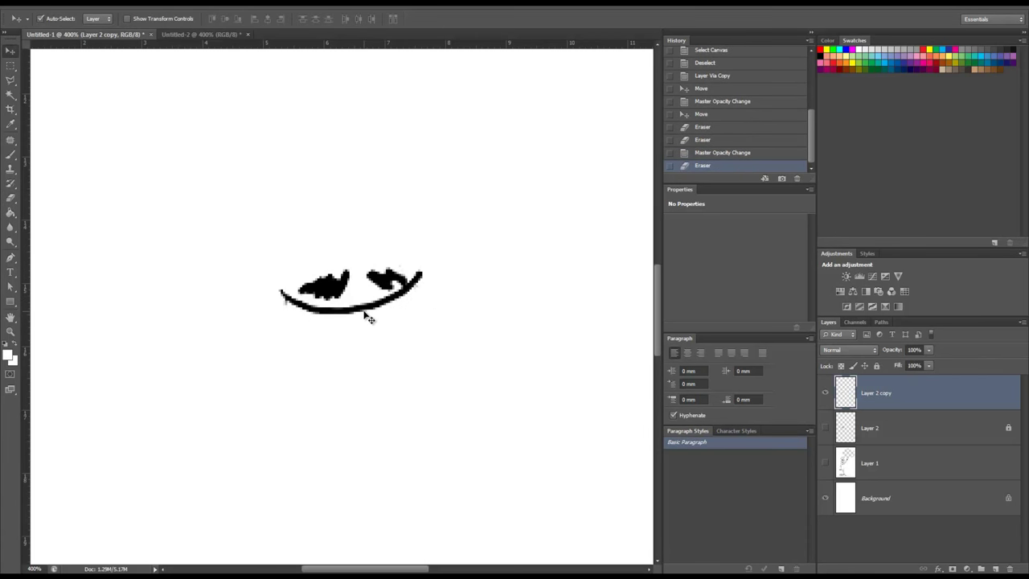
{"action": "left_click_drag", "start_coordinate": [350, 316], "coordinate": [361, 317]}
{"action": "key", "text": "ctrl+z"}
- Switch to the Brush with black as the foreground colour and shrink the brush tip to a small size
{"action": "key", "text": "b"}
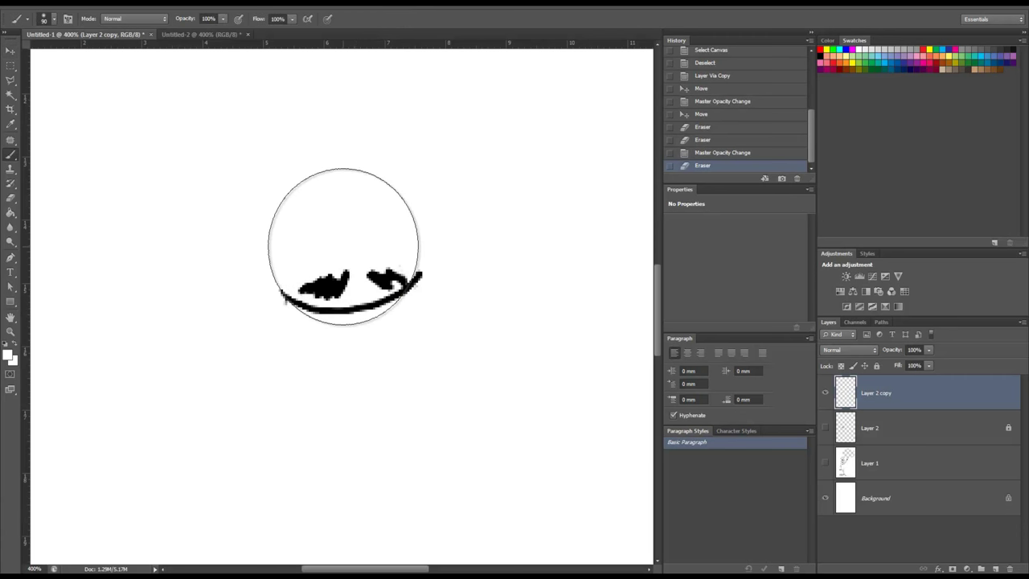
{"action": "key", "text": "x"}
{"action": "key", "text": "bracketleft"}
{"action": "key", "text": "bracketleft"}
{"action": "key", "text": "bracketleft"}
{"action": "key", "text": "bracketleft"}
{"action": "key", "text": "bracketleft"}
{"action": "key", "text": "bracketleft"}
{"action": "key", "text": "bracketleft"}
{"action": "key", "text": "bracketleft"}
{"action": "key", "text": "bracketleft"}
{"action": "key", "text": "bracketleft"}
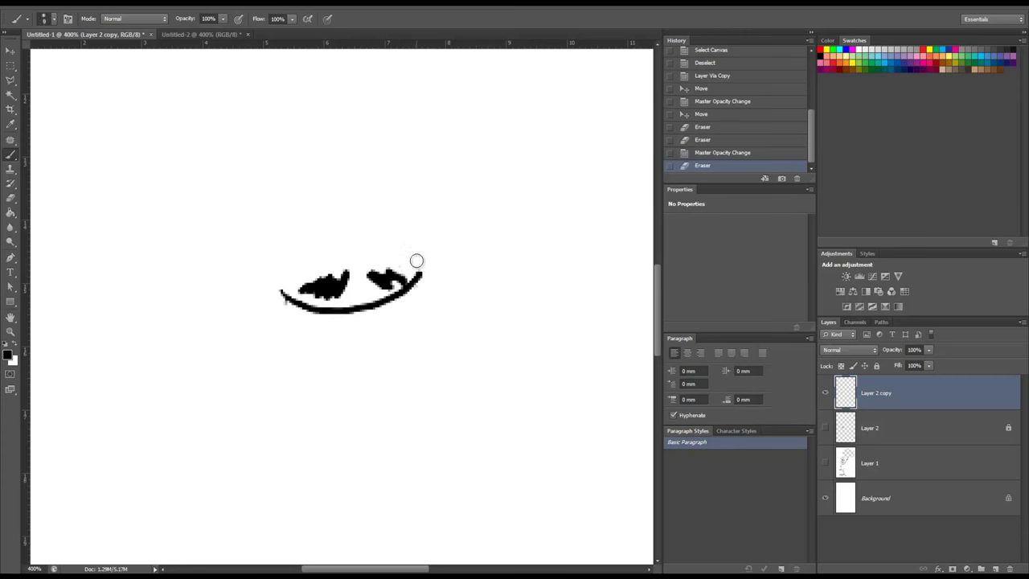
{"action": "left_click_drag", "start_coordinate": [415, 260], "coordinate": [425, 276]}
{"action": "key", "text": "ctrl+z"}
{"action": "right_click", "coordinate": [438, 276]}
{"action": "left_click_drag", "start_coordinate": [521, 325], "coordinate": [583, 329]}
{"action": "left_click_drag", "start_coordinate": [434, 257], "coordinate": [442, 273]}
{"action": "key", "text": "ctrl+z"}
- Paint short black creases at both corners of the closed mouth with a size 1 brush
{"action": "key", "text": "["}
{"action": "key", "text": "["}
{"action": "key", "text": "["}
{"action": "mouse_move", "coordinate": [418, 267]}
{"action": "left_mouse_down"}
{"action": "mouse_move", "coordinate": [425, 278]}
{"action": "mouse_move", "coordinate": [419, 265]}
{"action": "left_mouse_up"}
{"action": "mouse_move", "coordinate": [280, 281]}
{"action": "left_mouse_down"}
{"action": "mouse_move", "coordinate": [272, 299]}
{"action": "mouse_move", "coordinate": [281, 280]}
{"action": "left_mouse_up"}
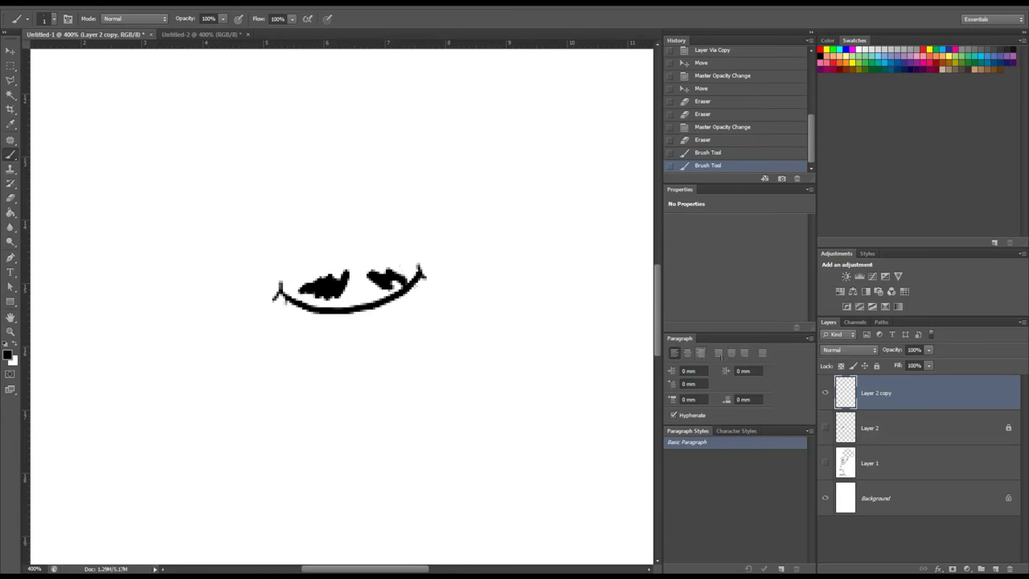
- Copy the entire closed-mouth layer and paste it into a new document with the default settings
{"action": "key", "text": "ctrl+a"}
{"action": "key", "text": "ctrl+c"}
{"action": "key", "text": "ctrl+n"}
{"action": "key", "text": "Return"}
{"action": "key", "text": "ctrl+v"}
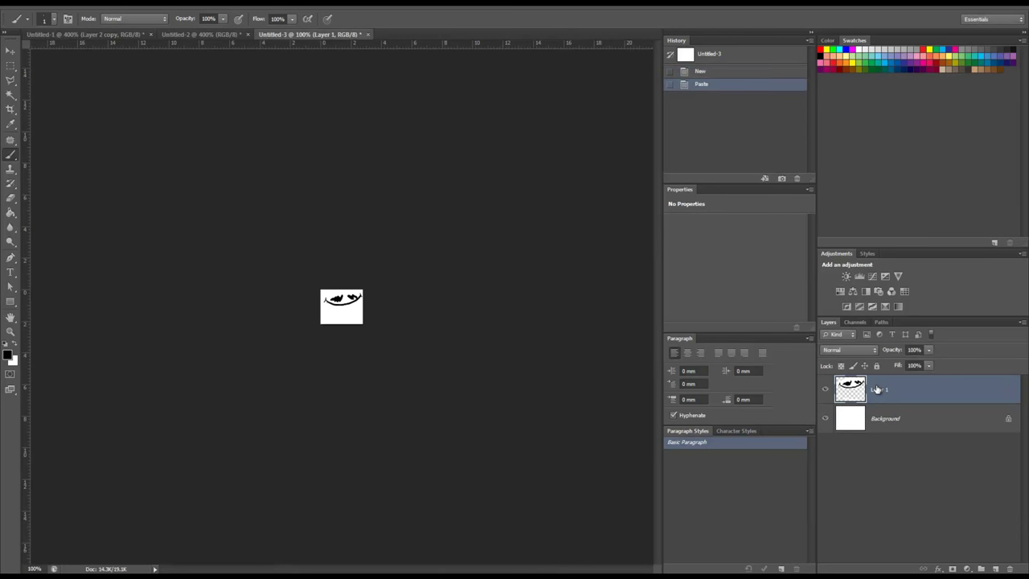
- Delete the Background layer of the new document and crop away the empty area below the mouth
{"action": "key", "text": "ctrl+plus"}
{"action": "key", "text": "ctrl+plus"}
{"action": "key", "text": "ctrl+plus"}
{"action": "left_click", "coordinate": [898, 418]}
{"action": "key", "text": "Delete"}
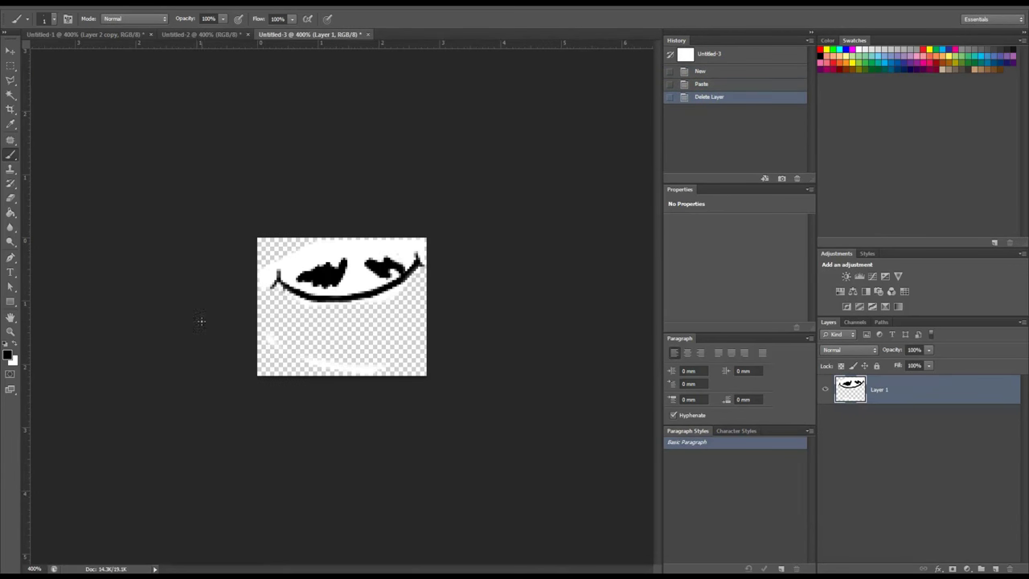
{"action": "key", "text": "c"}
{"action": "mouse_move", "coordinate": [350, 374]}
{"action": "left_mouse_down"}
{"action": "mouse_move", "coordinate": [352, 328]}
{"action": "mouse_move", "coordinate": [352, 349]}
{"action": "mouse_move", "coordinate": [344, 342]}
{"action": "left_mouse_up"}
{"action": "key", "text": "Return"}
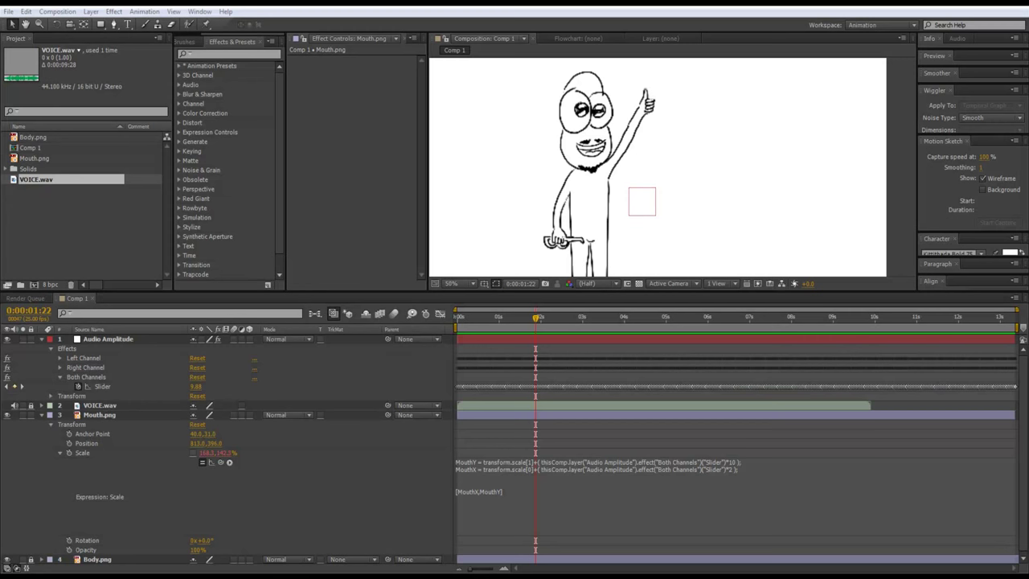
- Switch to After Effects, import Mouth_2.png and add it to Comp 1 directly above the Mouth.png layer
{"action": "left_click_drag", "start_coordinate": [241, 289], "coordinate": [112, 233]}
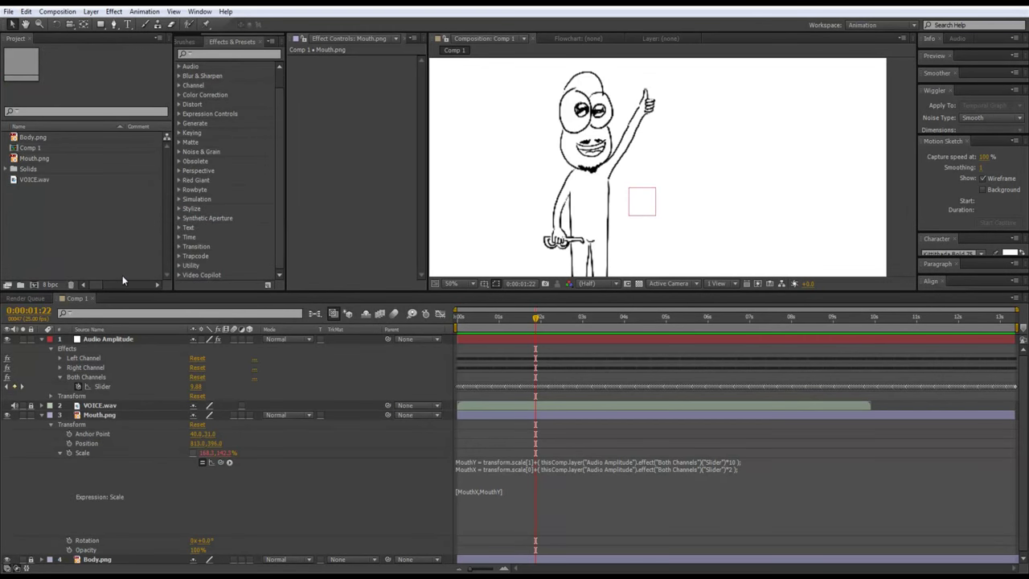
{"action": "left_click_drag", "start_coordinate": [45, 171], "coordinate": [150, 411]}
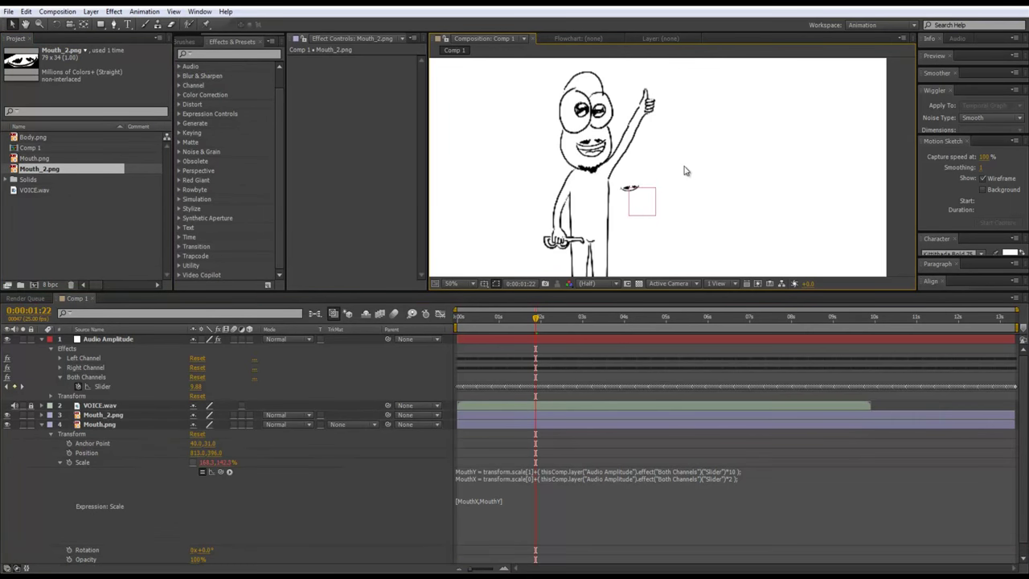
- Position the Mouth_2.png layer on the character's face over the existing mouth
{"action": "scroll", "coordinate": [604, 169], "scroll_direction": "up", "scroll_amount": 2}
{"action": "left_click_drag", "start_coordinate": [604, 169], "coordinate": [674, 203]}
{"action": "left_click_drag", "start_coordinate": [639, 244], "coordinate": [600, 168]}
{"action": "left_click", "coordinate": [569, 172]}
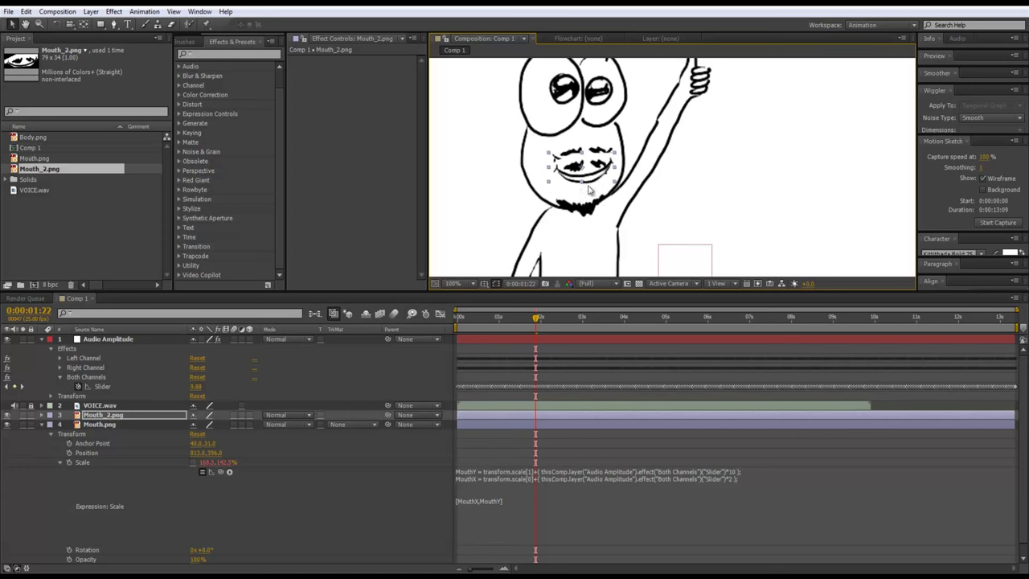
- Hide Mouth.png to check the closed mouth alone, and switch back to showing Mouth.png with Mouth_2.png hidden
{"action": "left_click", "coordinate": [8, 425]}
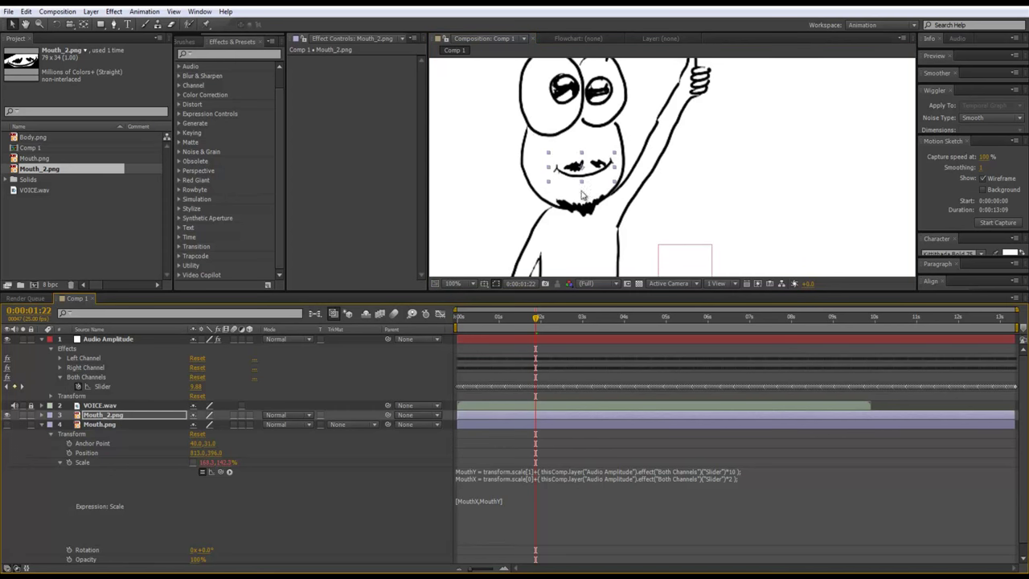
{"action": "left_click", "coordinate": [743, 180]}
{"action": "scroll", "coordinate": [756, 200], "scroll_direction": "down", "scroll_amount": 1}
{"action": "scroll", "coordinate": [757, 199], "scroll_direction": "up", "scroll_amount": 1}
{"action": "key", "text": "space"}
{"action": "left_click_drag", "start_coordinate": [706, 196], "coordinate": [721, 201]}
{"action": "left_click", "coordinate": [96, 425]}
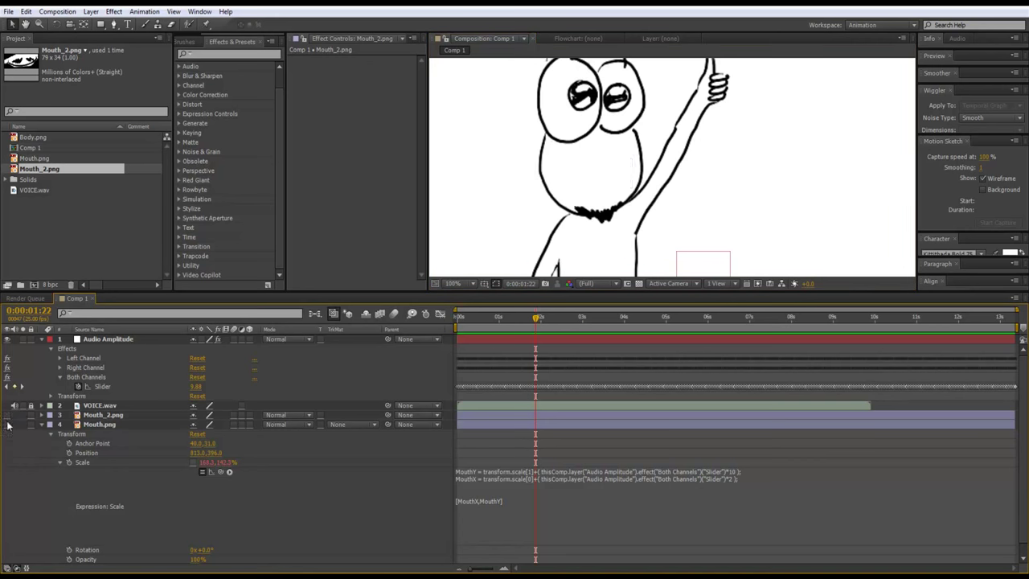
- Return the playhead to 0:00:00:00 and add an expression to Mouth.png's Opacity with an enlarged editing field
{"action": "scroll", "coordinate": [521, 406], "scroll_direction": "down", "scroll_amount": 1}
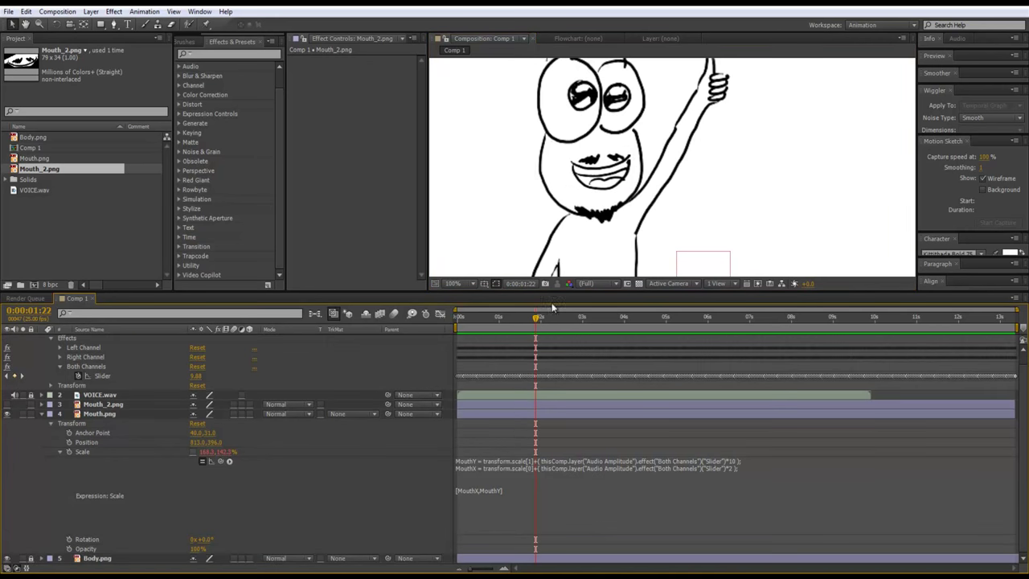
{"action": "left_click_drag", "start_coordinate": [561, 295], "coordinate": [555, 264]}
{"action": "left_click_drag", "start_coordinate": [531, 297], "coordinate": [449, 308]}
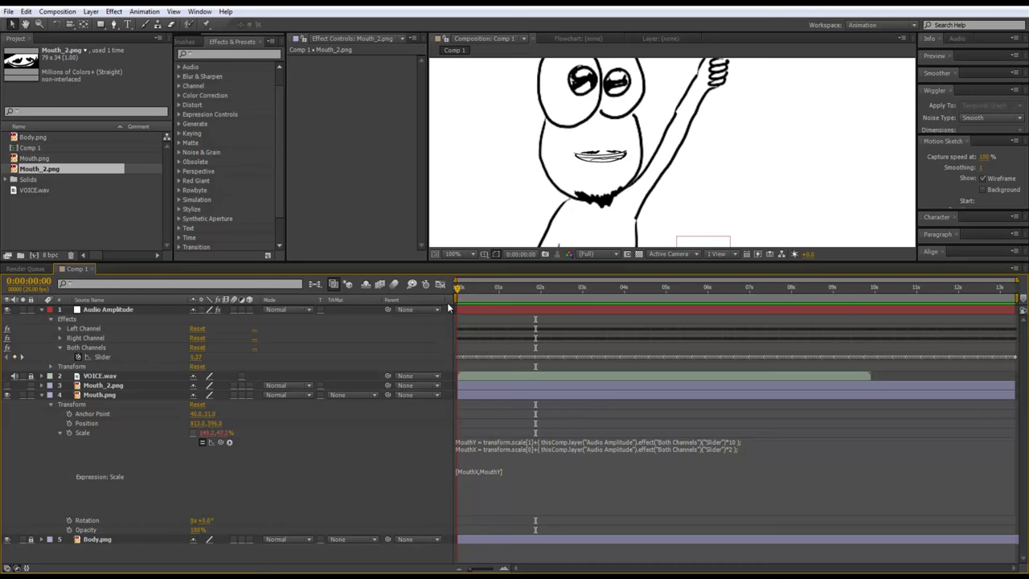
{"action": "left_click", "coordinate": [59, 433]}
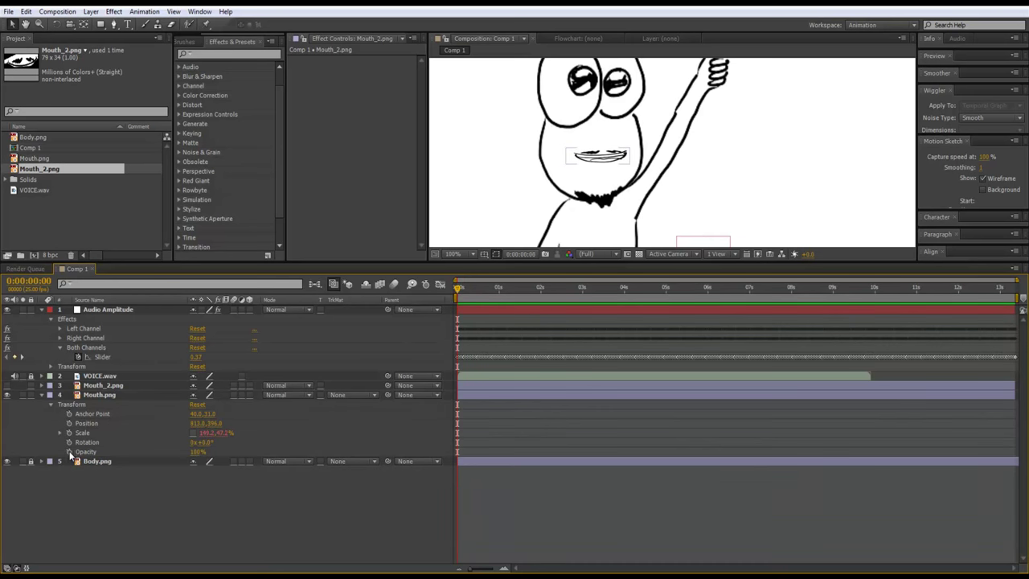
{"action": "left_click", "coordinate": [69, 451], "text": "alt"}
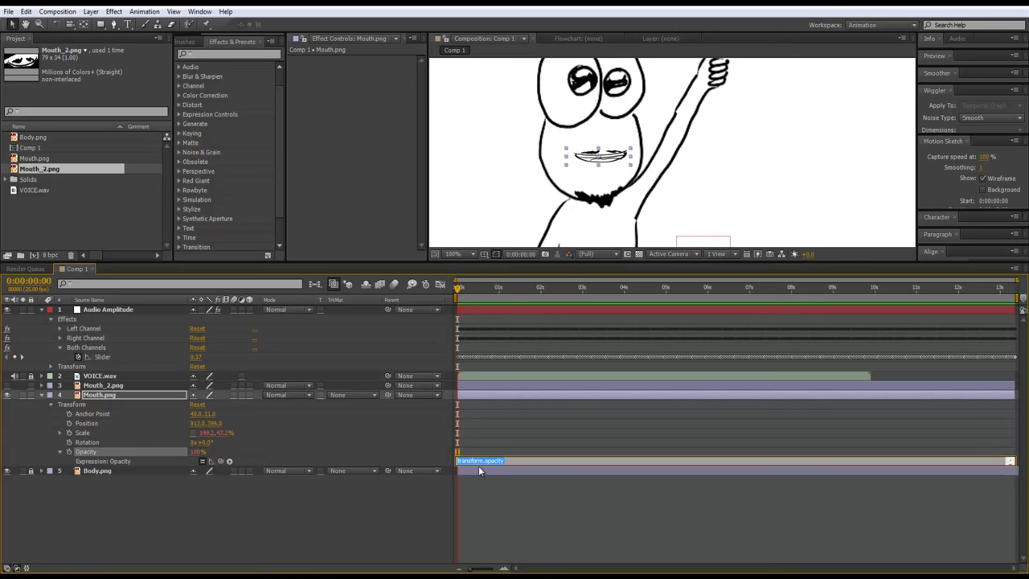
{"action": "left_click_drag", "start_coordinate": [480, 466], "coordinate": [475, 519]}
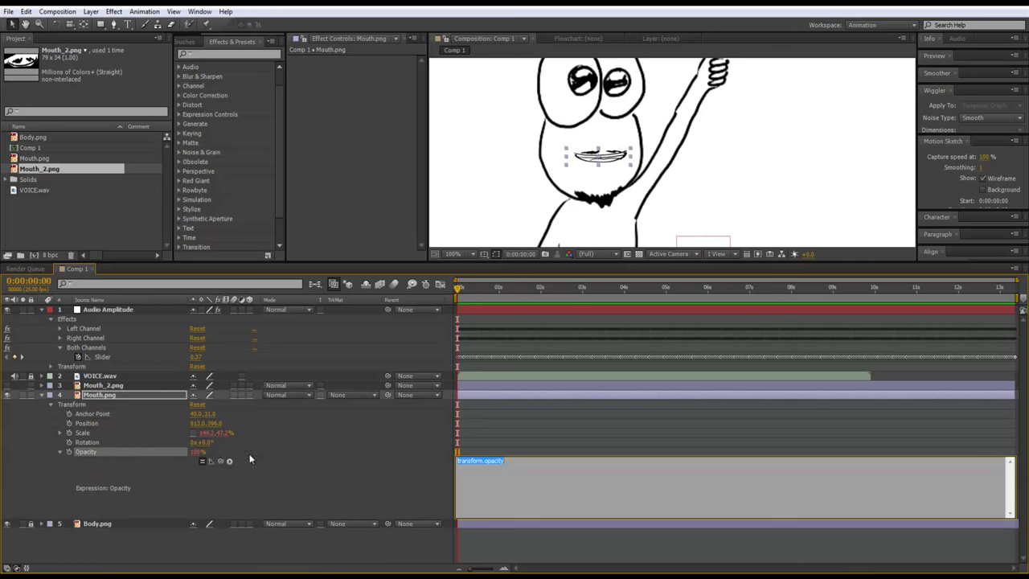
{"action": "left_click", "coordinate": [193, 458]}
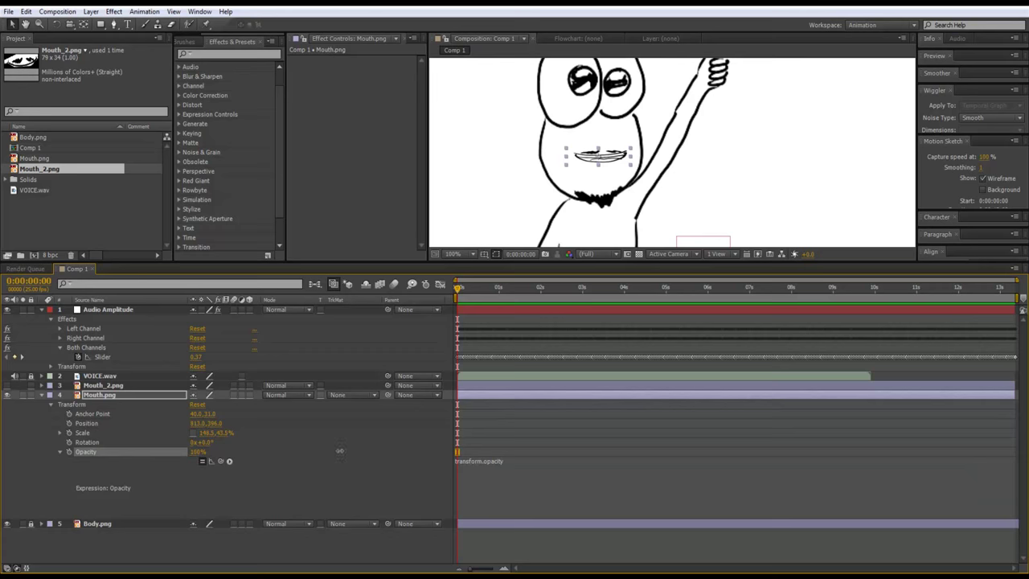
- Replace Mouth.png's Opacity expression with OpacityA = linked to the Audio Amplitude layer's Both Channels Slider
{"action": "left_click", "coordinate": [510, 465]}
{"action": "key", "text": "BackSpace"}
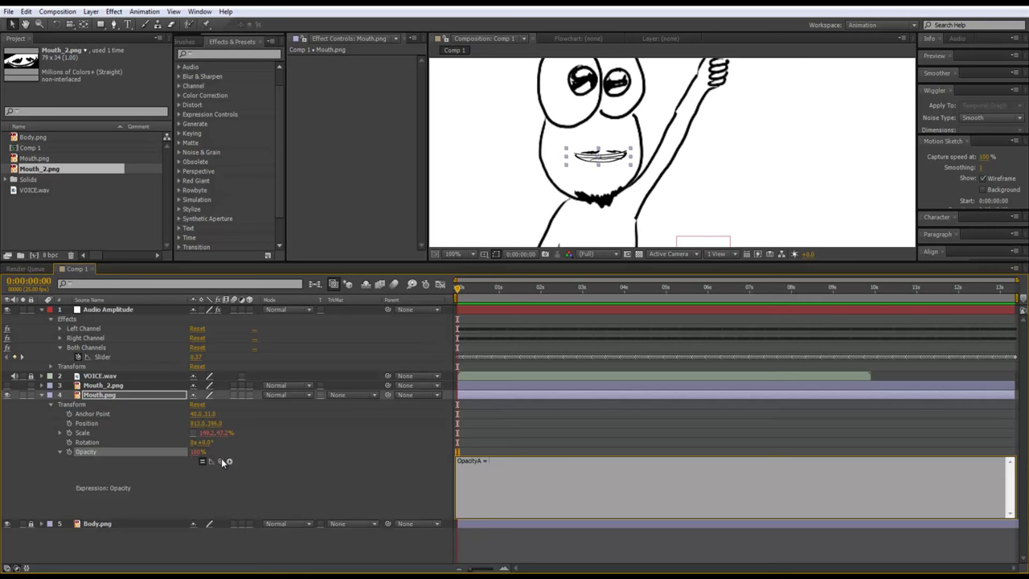
{"action": "left_click_drag", "start_coordinate": [223, 462], "coordinate": [108, 356]}
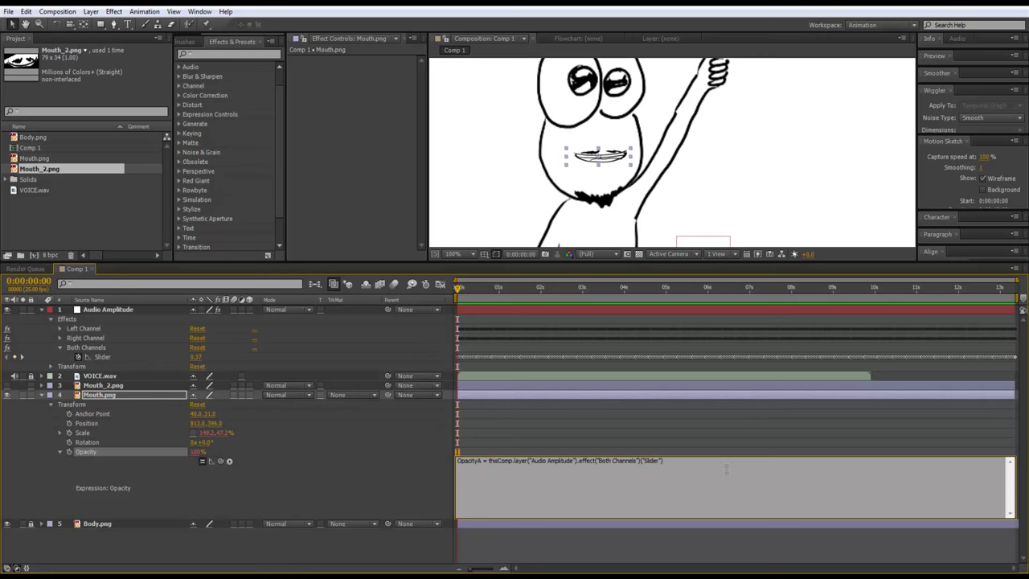
{"action": "key", "text": "KP_Enter"}
{"action": "key", "text": "KP_Enter"}
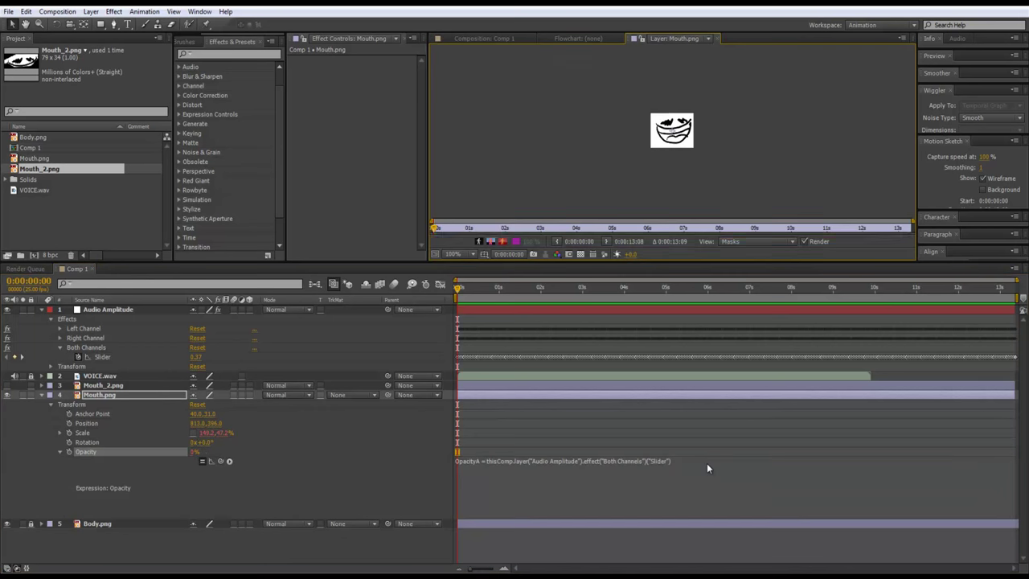
{"action": "left_click", "coordinate": [707, 463]}
{"action": "left_click", "coordinate": [668, 473]}
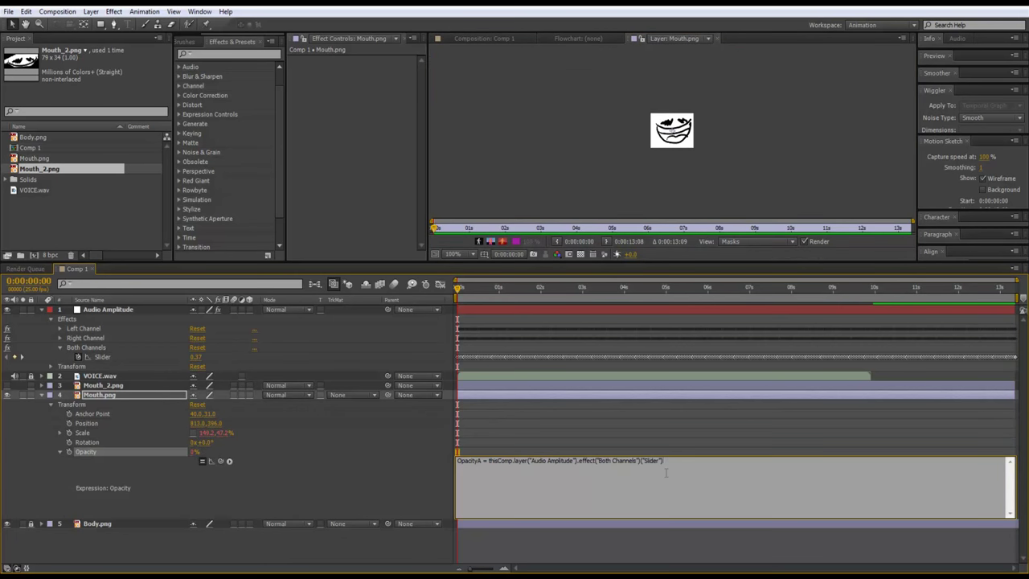
{"action": "left_click", "coordinate": [467, 38]}
{"action": "left_click", "coordinate": [598, 482]}
{"action": "left_click", "coordinate": [689, 473]}
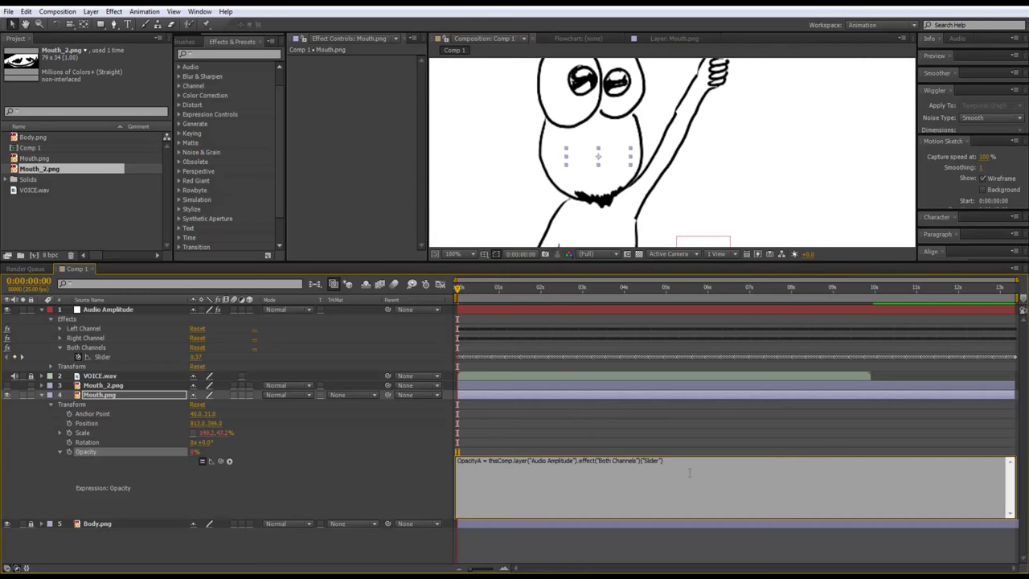
- Add the condition if(OpacityA < 1){ transform.opacity = 0; } below the OpacityA line in Mouth.png's Opacity expression
{"action": "key", "text": "Return"}
{"action": "key", "text": "Return"}
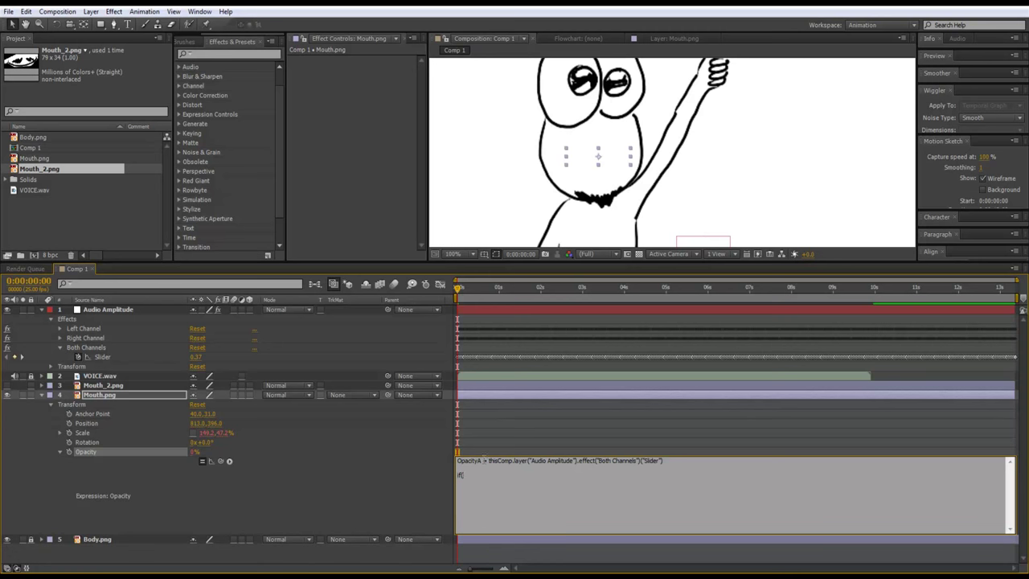
{"action": "left_click_drag", "start_coordinate": [482, 462], "coordinate": [458, 461]}
{"action": "key", "text": "ctrl+c"}
{"action": "left_click", "coordinate": [474, 475]}
{"action": "key", "text": "ctrl+v"}
{"action": "left_click_drag", "start_coordinate": [222, 465], "coordinate": [140, 453]}
{"action": "left_click_drag", "start_coordinate": [487, 463], "coordinate": [664, 462]}
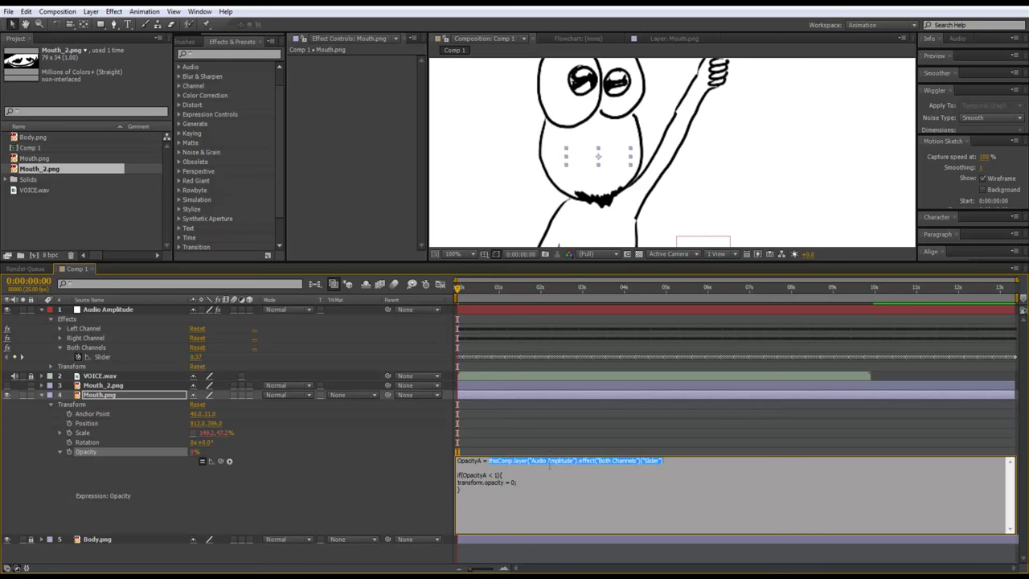
- Extend Mouth.png's Opacity expression with an else branch that sets transform.opacity =100; and apply the expression
{"action": "left_click", "coordinate": [492, 488]}
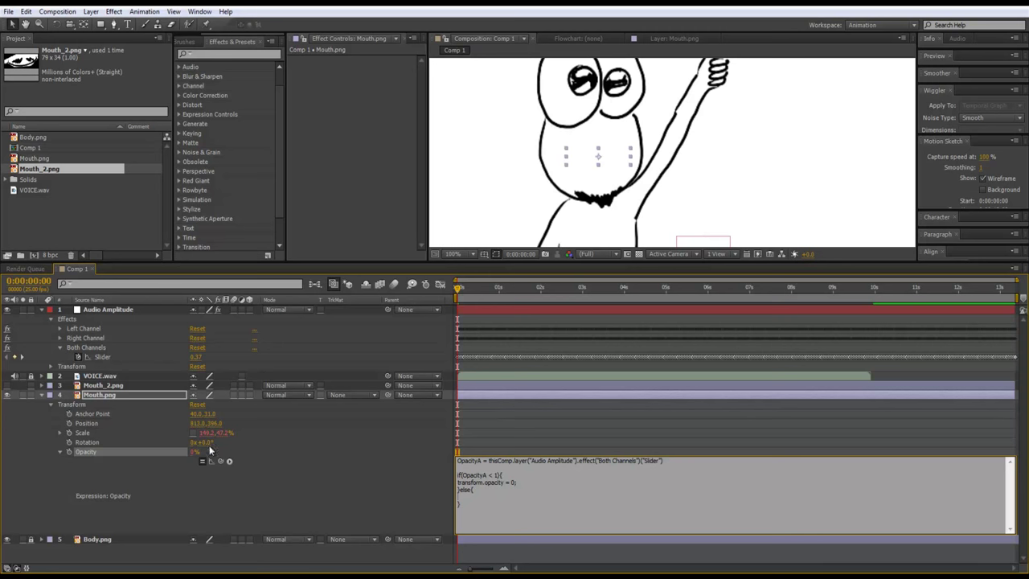
{"action": "left_click_drag", "start_coordinate": [219, 461], "coordinate": [184, 452]}
{"action": "type", "text": "=10"}
{"action": "left_click", "coordinate": [562, 427]}
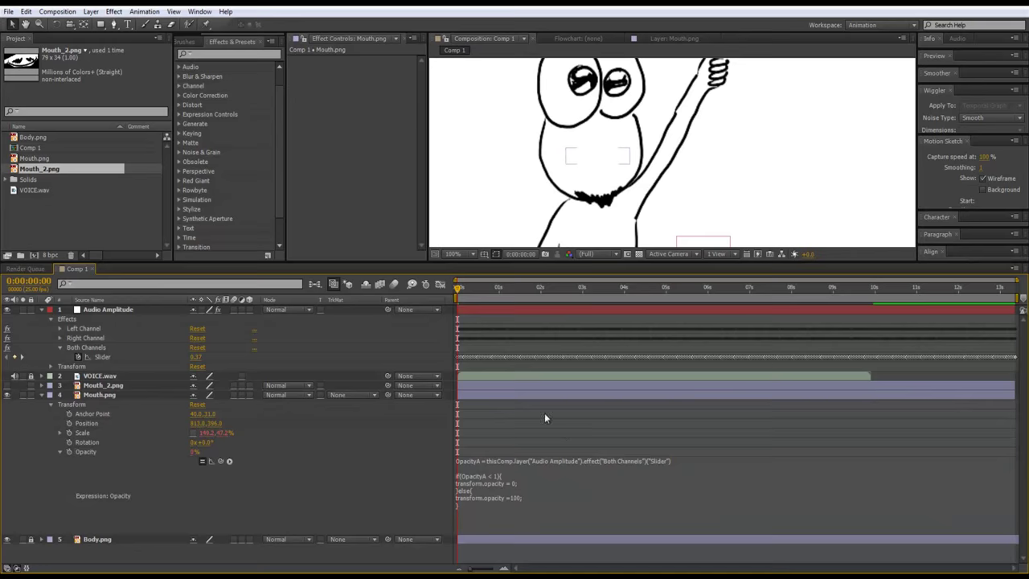
- Scrub through the timeline to check how Mouth.png's opacity reacts to the audio amplitude, ending at 0:00:01:09
{"action": "mouse_move", "coordinate": [458, 291]}
{"action": "left_mouse_down"}
{"action": "mouse_move", "coordinate": [487, 294]}
{"action": "mouse_move", "coordinate": [456, 300]}
{"action": "left_mouse_up"}
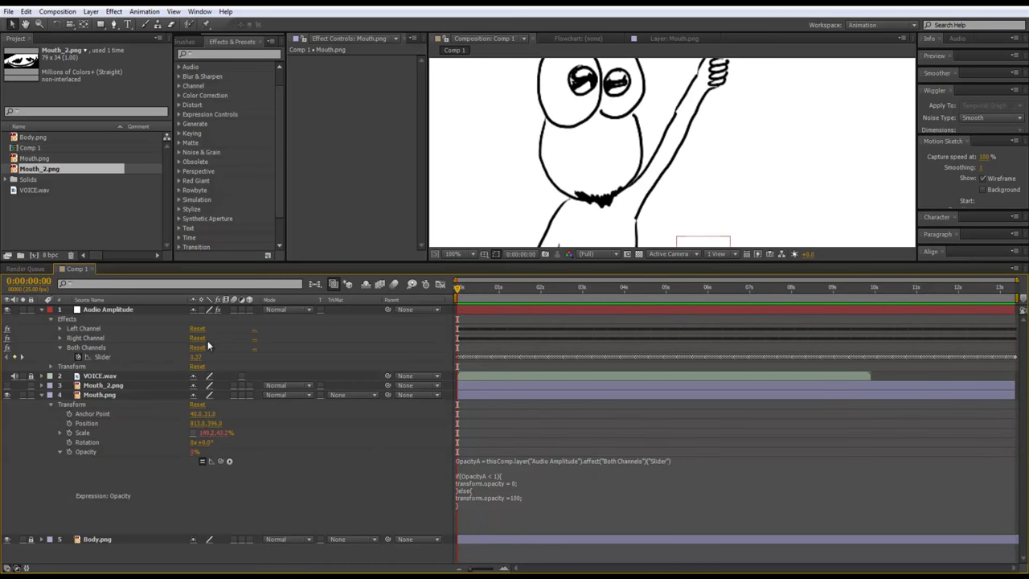
{"action": "left_click", "coordinate": [461, 291]}
{"action": "left_click_drag", "start_coordinate": [460, 291], "coordinate": [833, 306]}
{"action": "left_click_drag", "start_coordinate": [609, 294], "coordinate": [515, 295]}
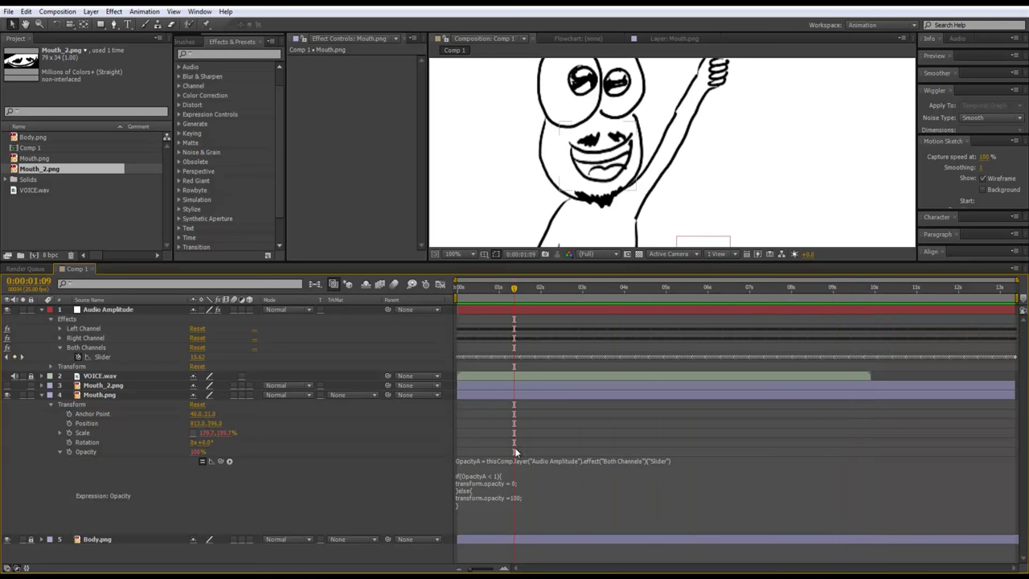
- Copy the entire Opacity expression of Mouth.png and collapse the layer's properties
{"action": "left_click", "coordinate": [520, 480]}
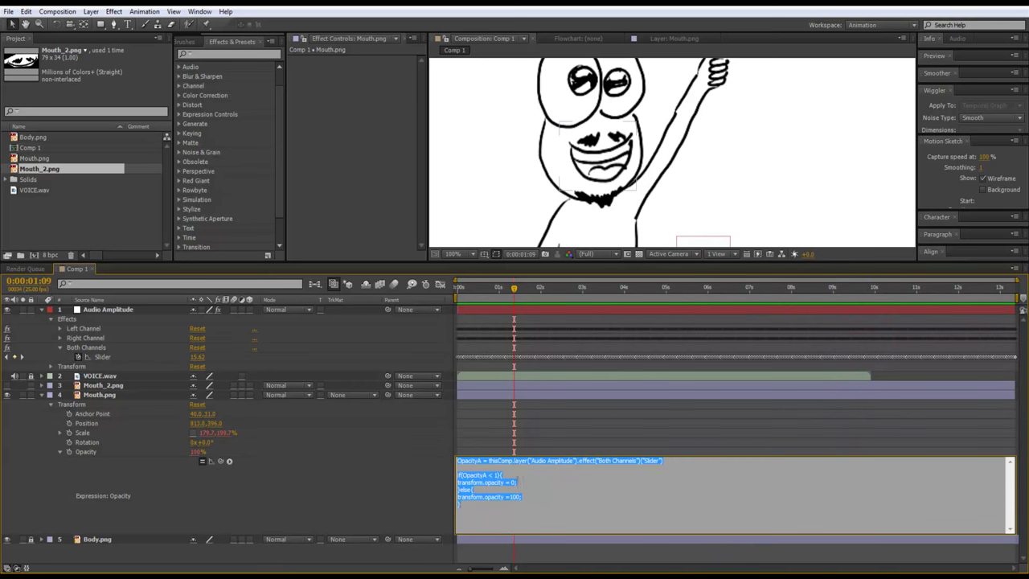
{"action": "left_click", "coordinate": [41, 395]}
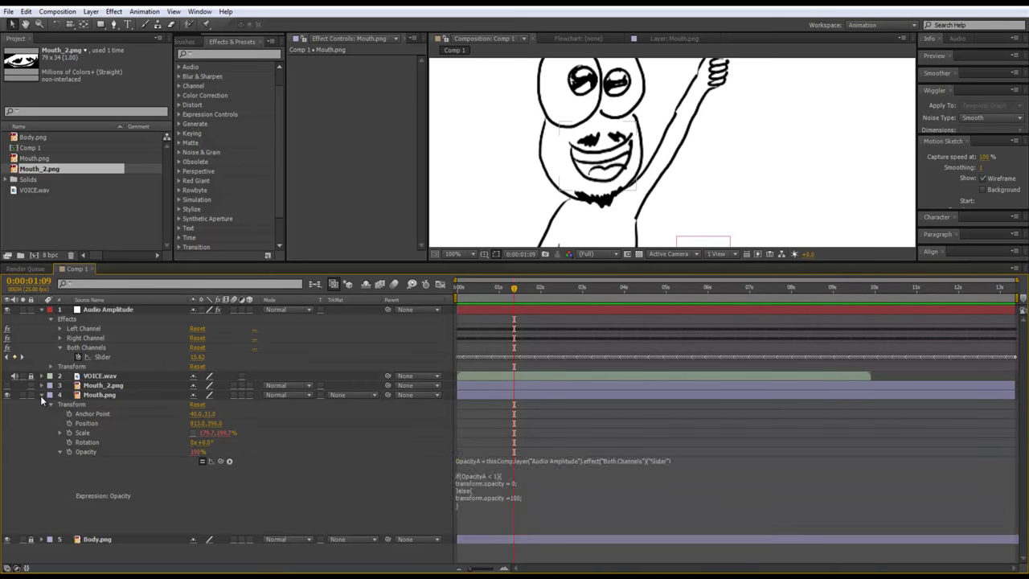
{"action": "left_click", "coordinate": [41, 396]}
- Show Mouth_2.png, hide Mouth.png, and reveal only the Opacity property of Mouth_2.png
{"action": "left_click", "coordinate": [7, 385]}
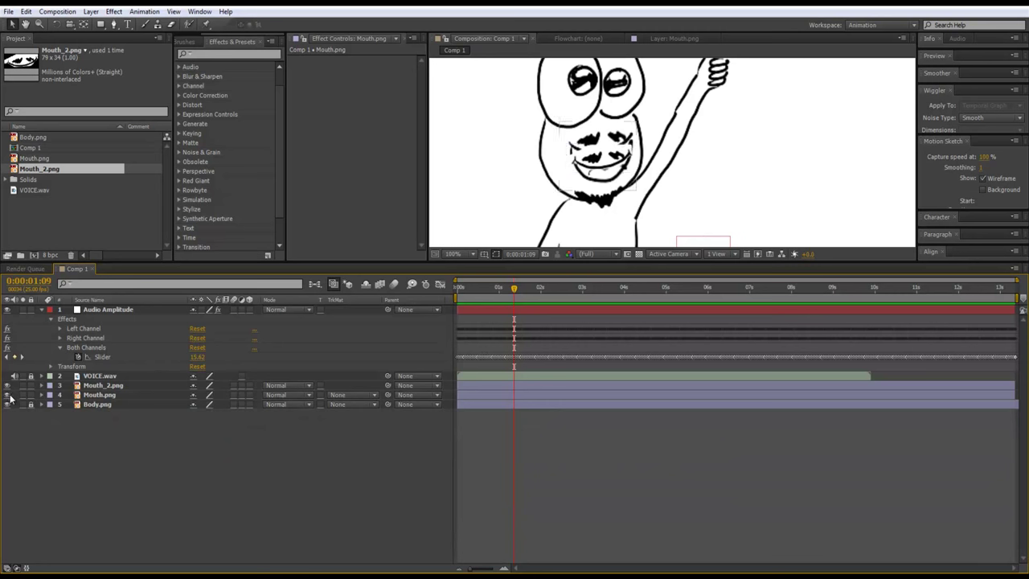
{"action": "left_click", "coordinate": [9, 395]}
{"action": "left_click", "coordinate": [42, 386]}
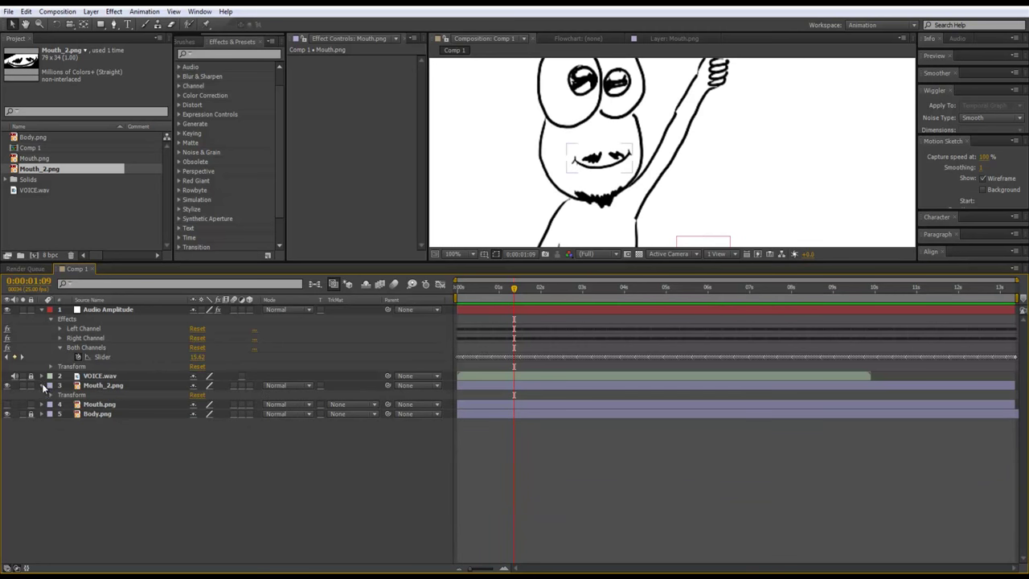
{"action": "left_click", "coordinate": [42, 386]}
{"action": "left_click", "coordinate": [93, 386]}
{"action": "key", "text": "t"}
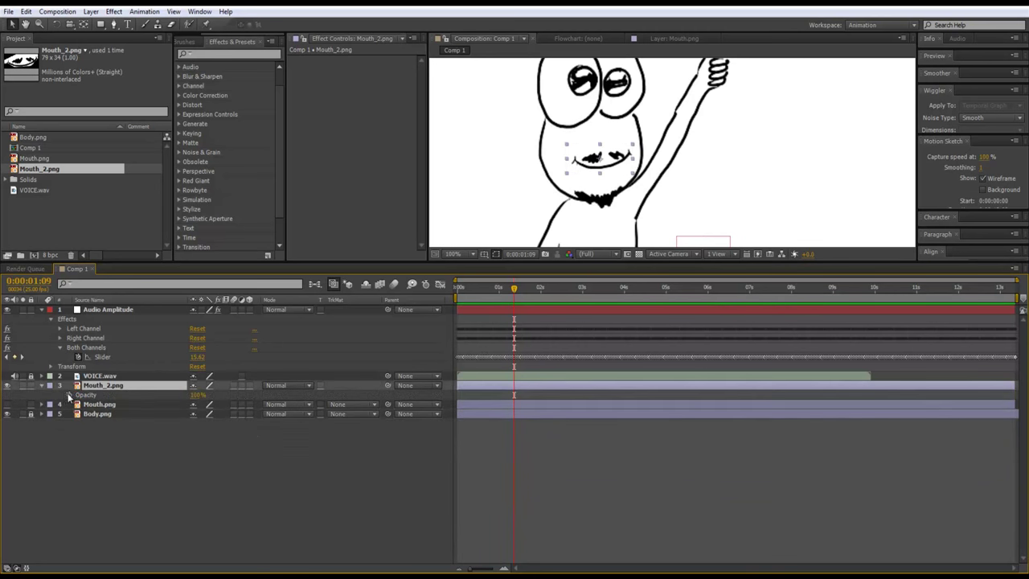
- Paste the copied expression into Mouth_2.png's Opacity with the condition reversed to OpacityA > 1, and show Mouth.png again
{"action": "left_click", "coordinate": [69, 395], "text": "alt"}
{"action": "left_click", "coordinate": [518, 405]}
{"action": "left_click_drag", "start_coordinate": [517, 409], "coordinate": [447, 396]}
{"action": "key", "text": "ctrl+v"}
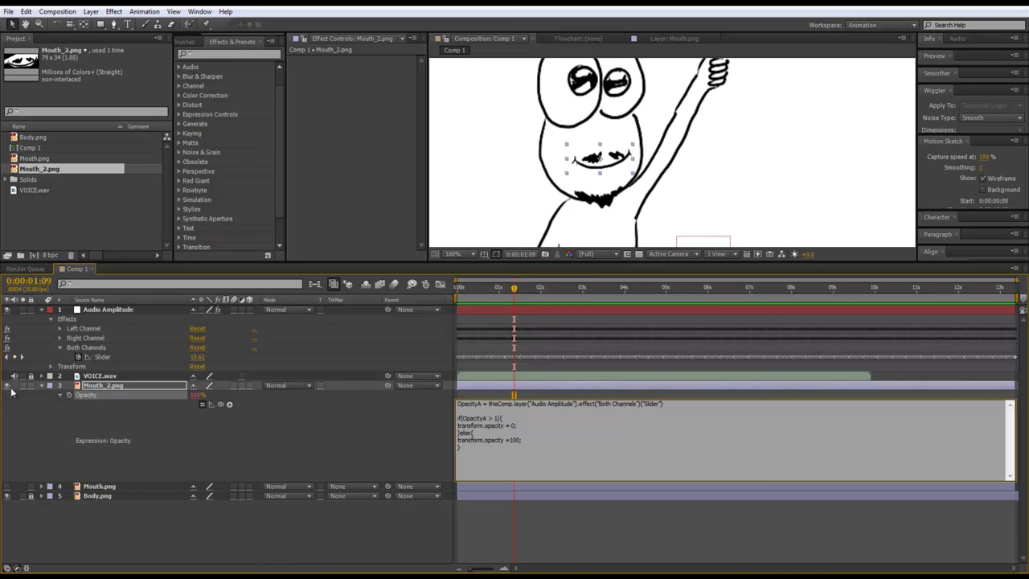
{"action": "left_click", "coordinate": [7, 486]}
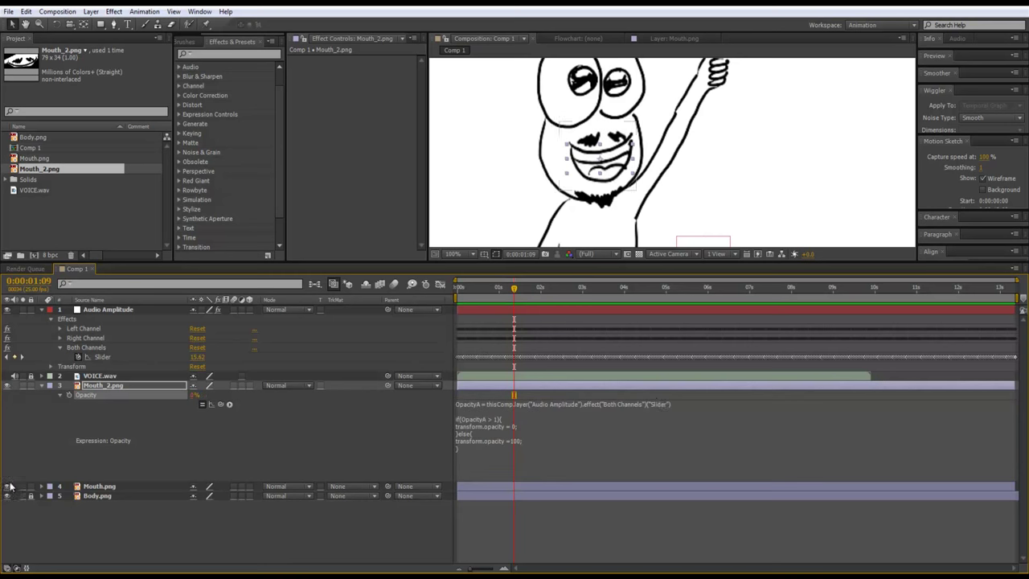
{"action": "left_click", "coordinate": [665, 428]}
- Scrub the beginning of the timeline to check the switch between the closed and open mouths
{"action": "left_click", "coordinate": [524, 365]}
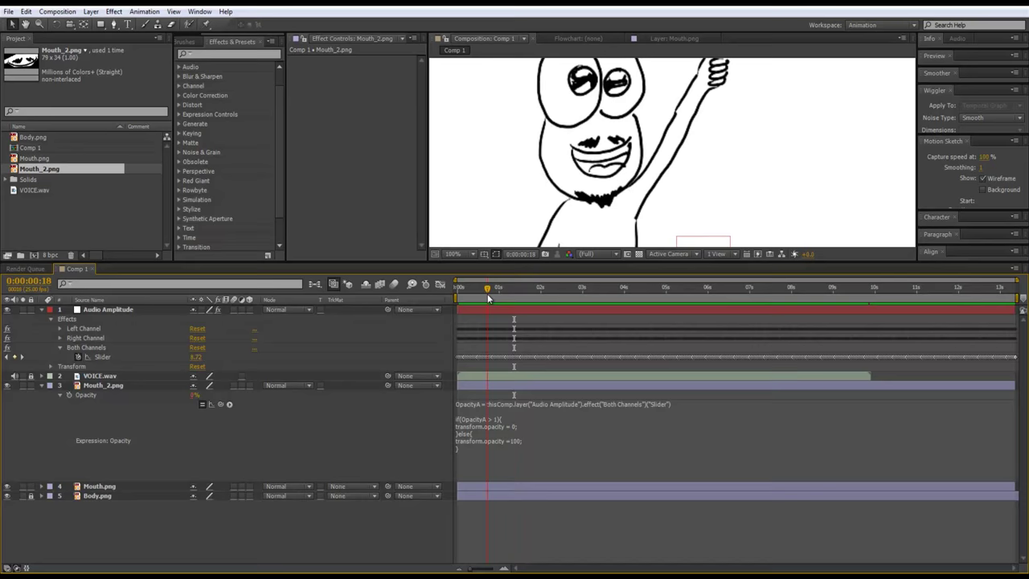
{"action": "key", "text": "Home"}
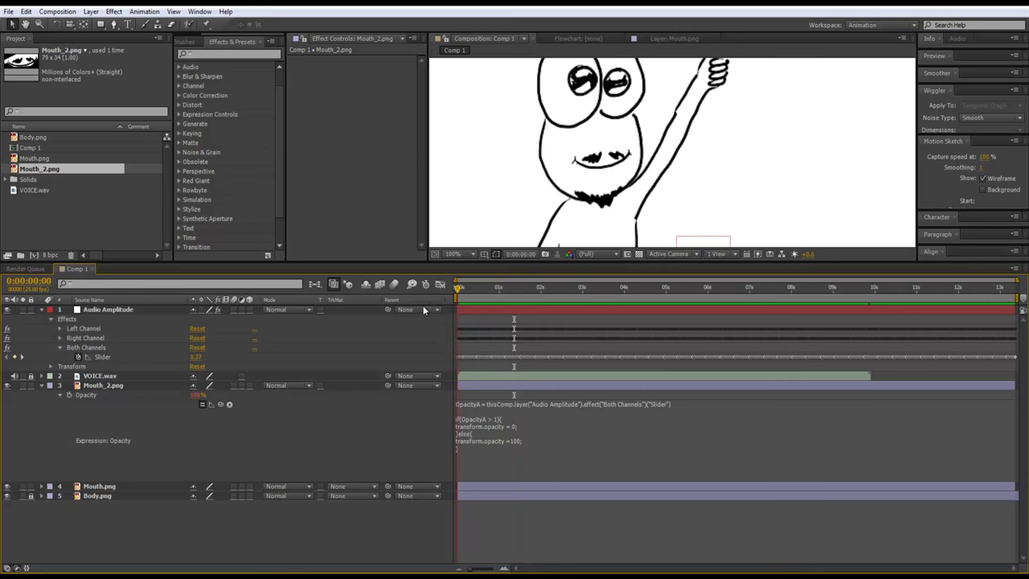
{"action": "left_click_drag", "start_coordinate": [458, 290], "coordinate": [461, 293]}
{"action": "left_click", "coordinate": [465, 385]}
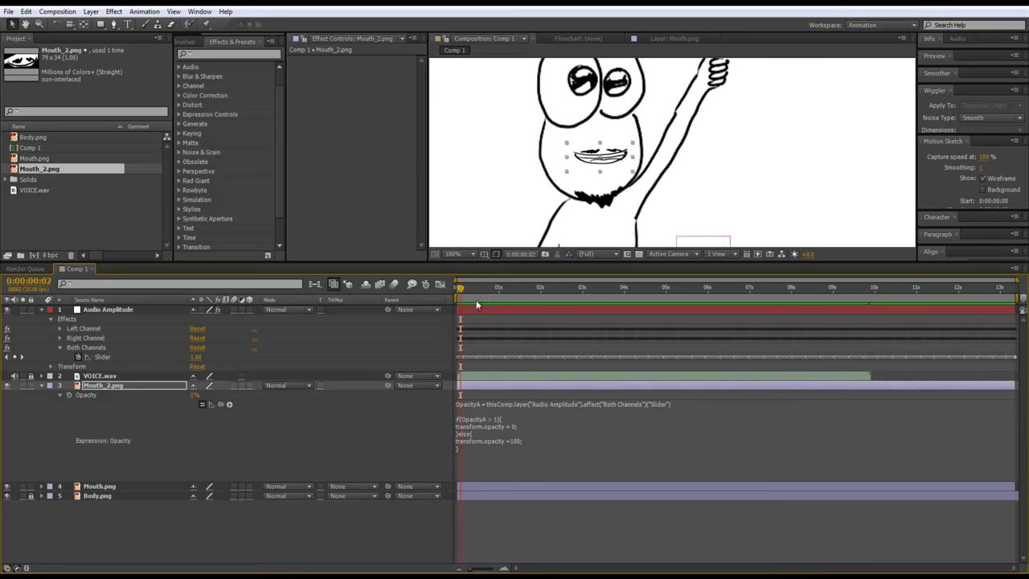
{"action": "left_click_drag", "start_coordinate": [461, 293], "coordinate": [440, 298]}
- Play a RAM preview of the talking character with the voice from 0:00:00:00 and stop it
{"action": "key", "text": "KP_0"}
{"action": "key", "text": "KP_0"}
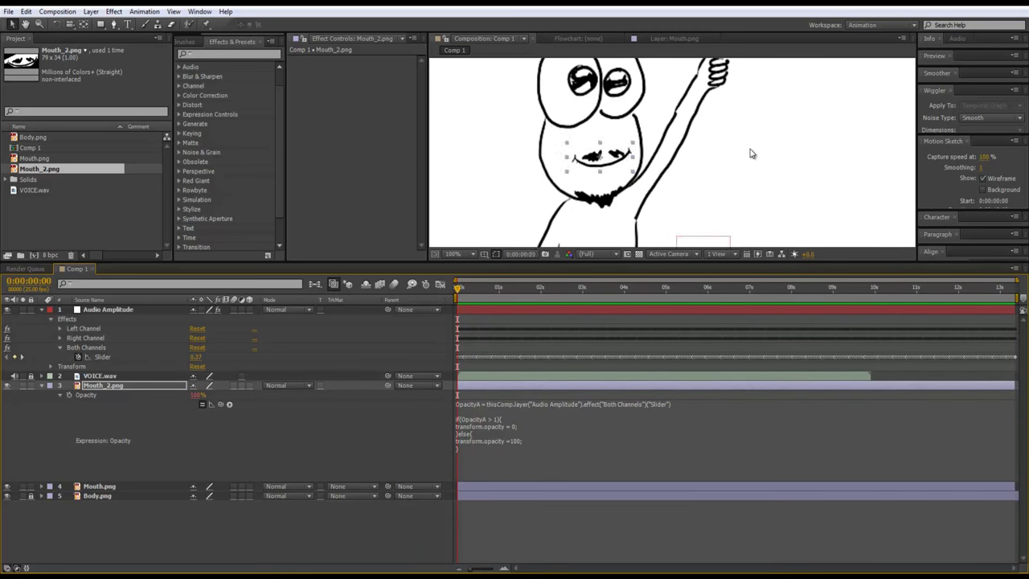
{"action": "scroll", "coordinate": [750, 153], "scroll_direction": "down", "scroll_amount": 2}
{"action": "left_click", "coordinate": [721, 423]}
{"action": "left_click", "coordinate": [712, 532]}
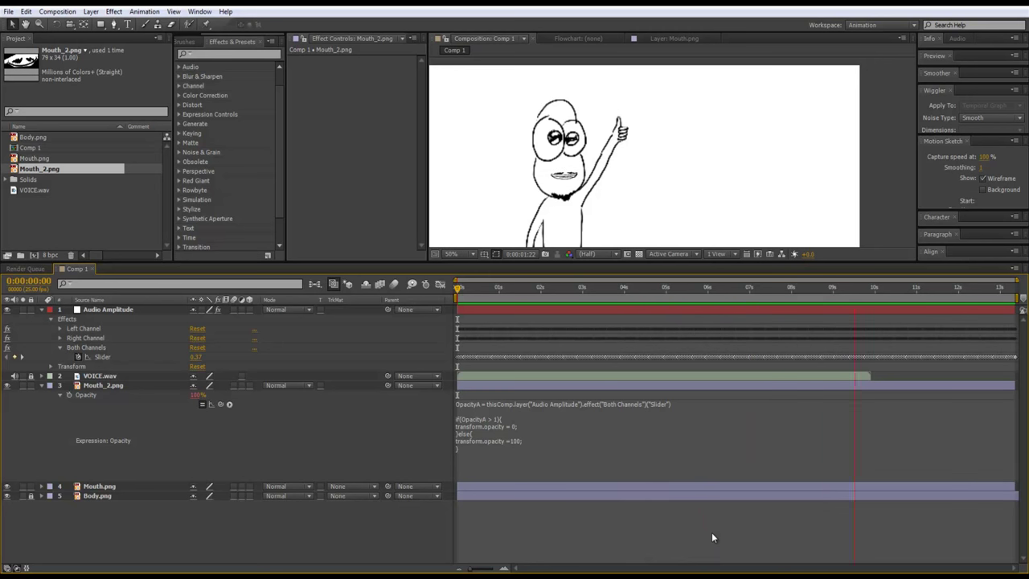
{"action": "key", "text": "space"}
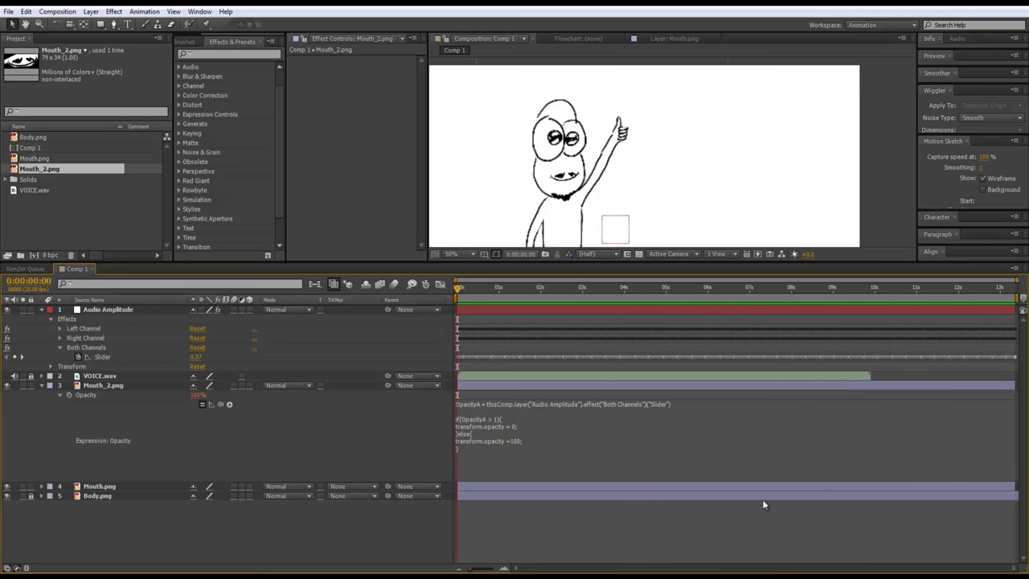
- Start the work area at about 7.5 seconds and examine the mouth in the quiet part around 0:00:08:20
{"action": "left_click_drag", "start_coordinate": [770, 288], "coordinate": [793, 293]}
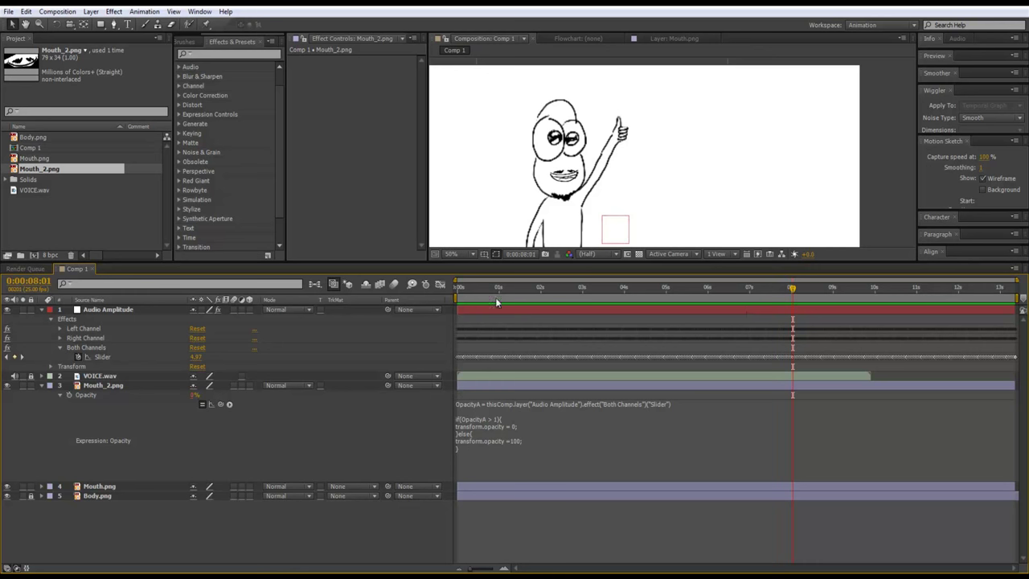
{"action": "left_click_drag", "start_coordinate": [460, 296], "coordinate": [775, 299]}
{"action": "key", "text": "KP_0"}
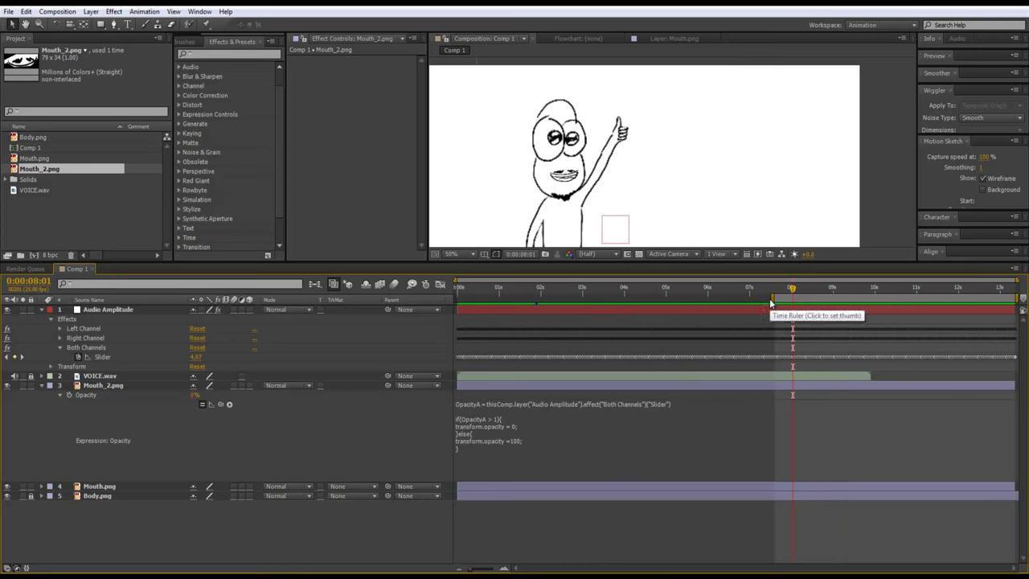
{"action": "left_click_drag", "start_coordinate": [819, 291], "coordinate": [825, 291]}
- Set the OpacityA threshold to 2 in the Opacity expressions of both Mouth_2.png and Mouth.png
{"action": "left_click", "coordinate": [562, 406]}
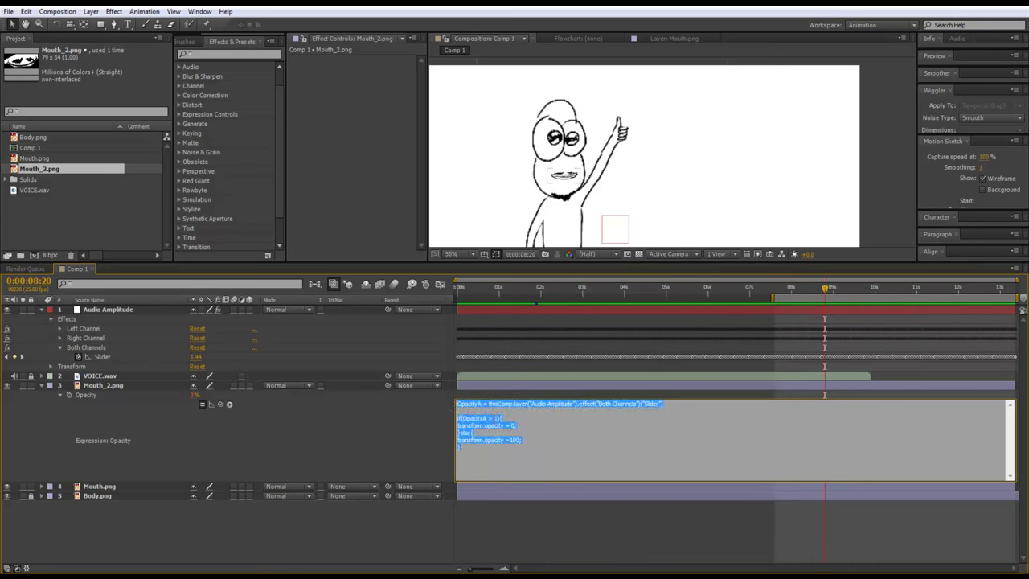
{"action": "left_click", "coordinate": [528, 418]}
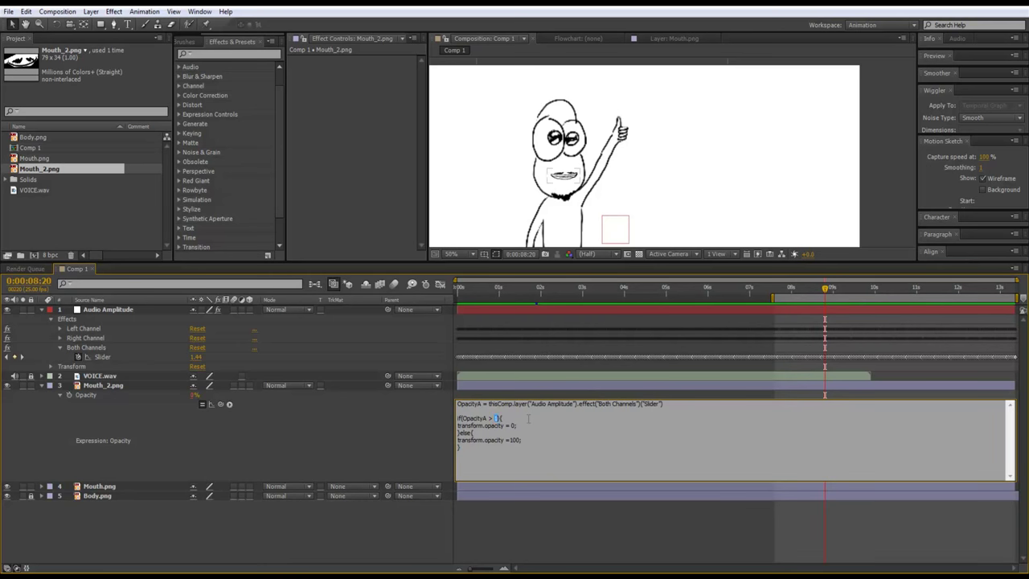
{"action": "left_click", "coordinate": [41, 487]}
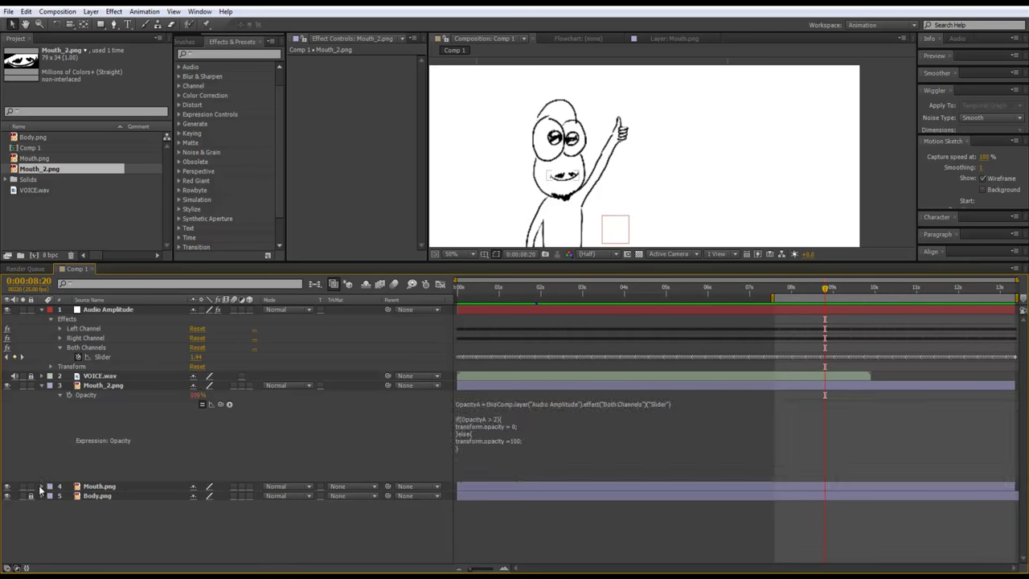
{"action": "left_click", "coordinate": [41, 486]}
{"action": "scroll", "coordinate": [283, 527], "scroll_direction": "down", "scroll_amount": 3}
{"action": "left_click", "coordinate": [528, 511]}
{"action": "left_click", "coordinate": [494, 493]}
{"action": "type", "text": "0"}
{"action": "key", "text": "BackSpace"}
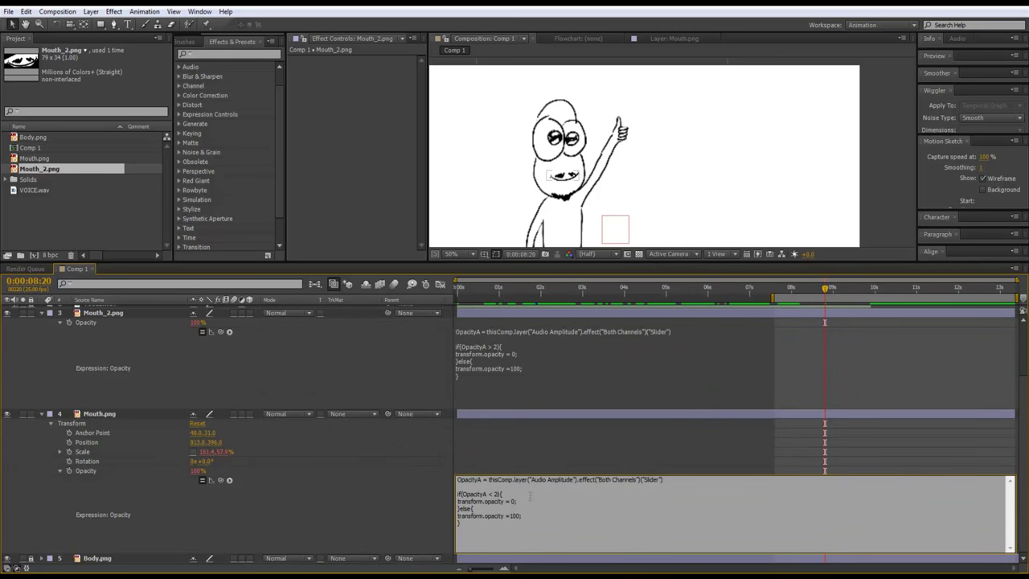
{"action": "left_click", "coordinate": [535, 450]}
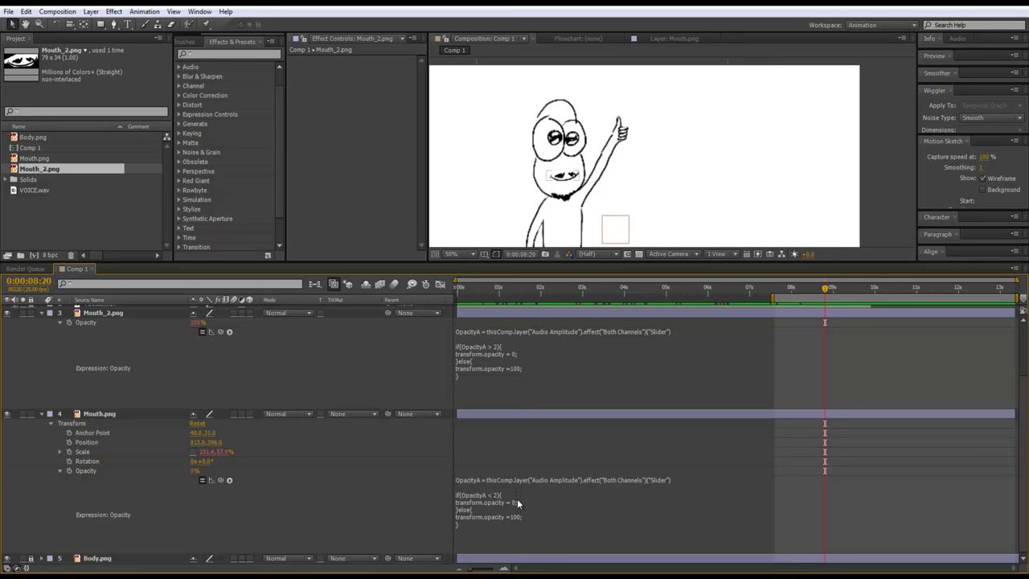
- Extend the work area back to the start of the composition and play a RAM preview of the mouth animation
{"action": "left_click", "coordinate": [688, 380]}
{"action": "left_click_drag", "start_coordinate": [774, 299], "coordinate": [374, 303]}
{"action": "left_click", "coordinate": [653, 354]}
{"action": "left_click", "coordinate": [618, 430]}
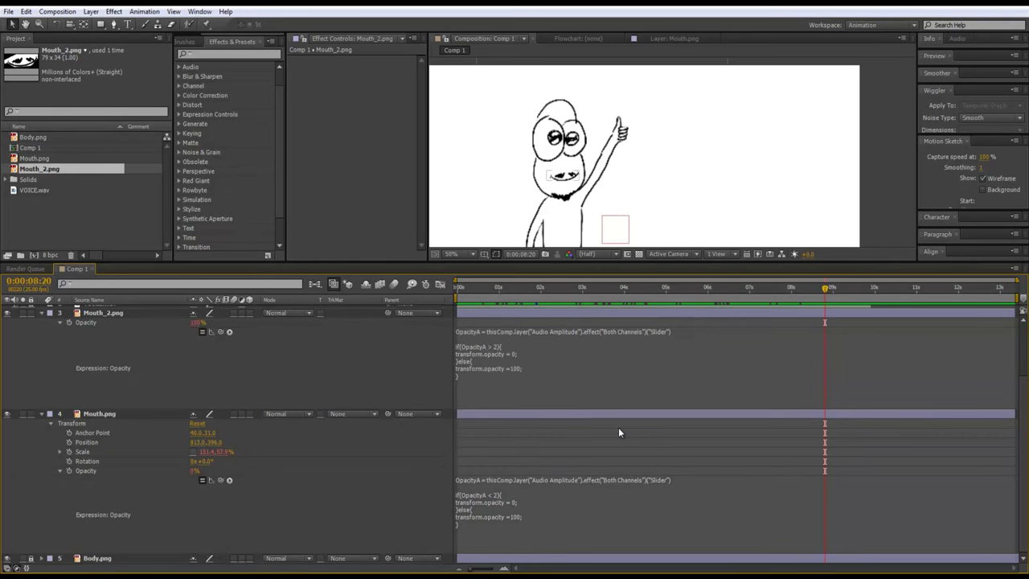
{"action": "key", "text": "KP_0"}
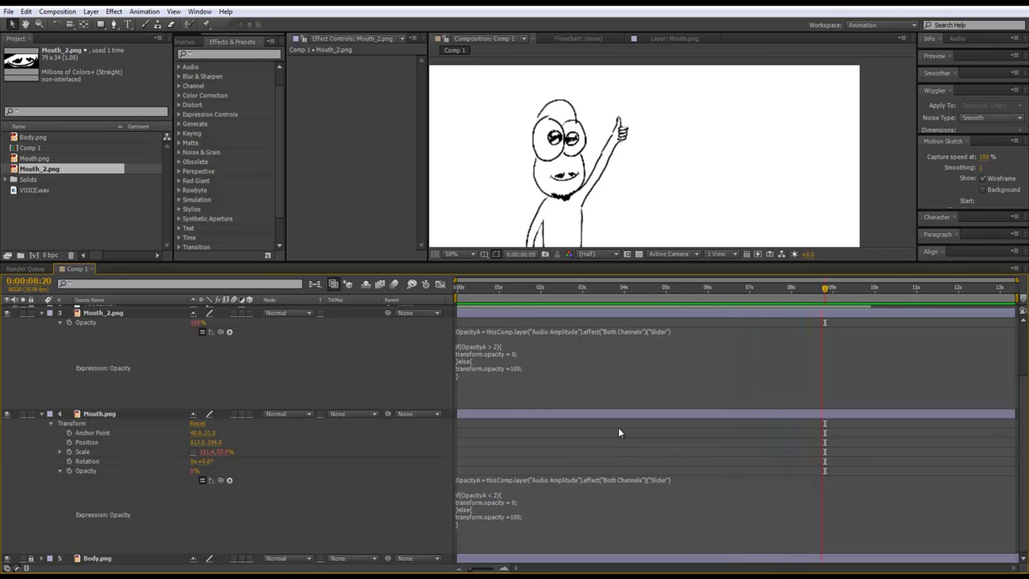
- Raise the OpacityA threshold to 4 in the Opacity expressions of both Mouth_2.png and Mouth.png
{"action": "left_click", "coordinate": [534, 365]}
{"action": "left_click", "coordinate": [522, 352]}
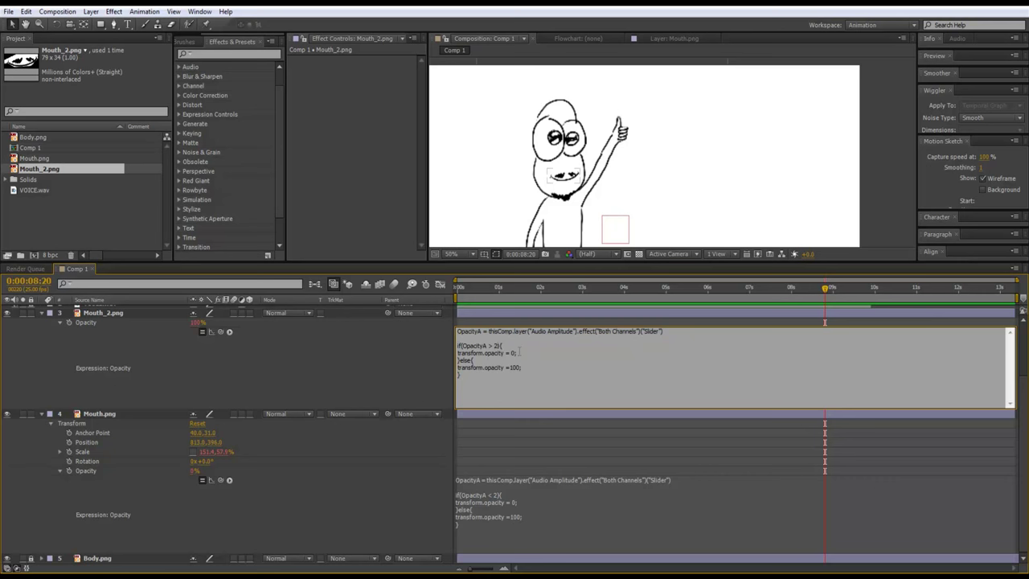
{"action": "left_click", "coordinate": [554, 499]}
{"action": "left_click", "coordinate": [554, 501]}
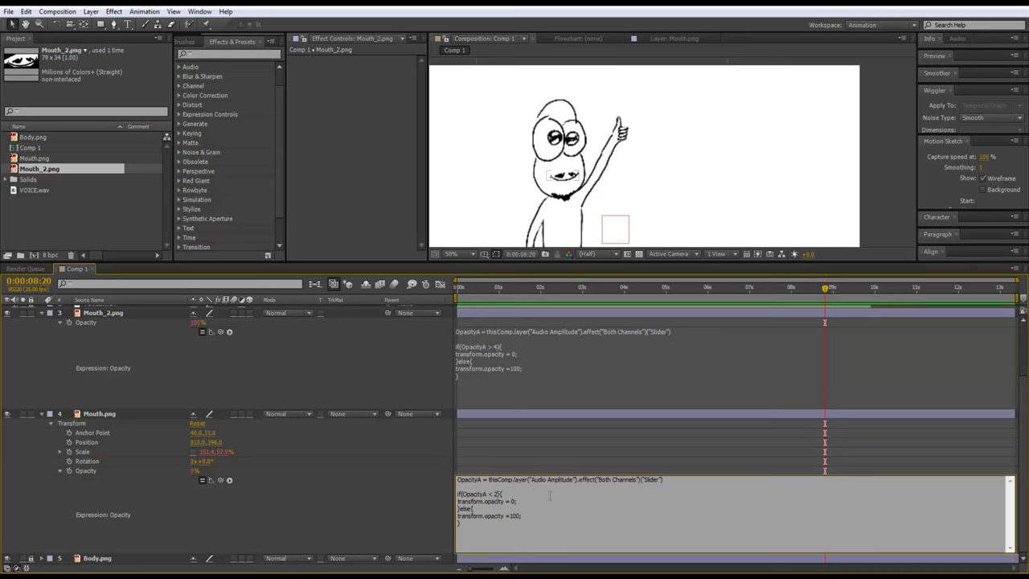
{"action": "key", "text": "BackSpace"}
{"action": "type", "text": "4"}
{"action": "left_click", "coordinate": [566, 443]}
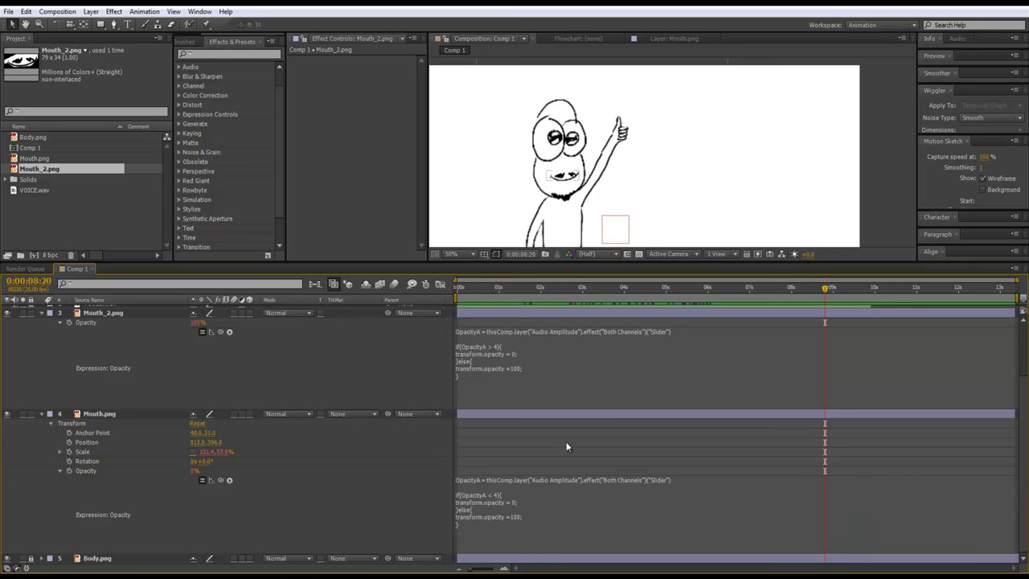
- Return the playhead to 0:00:00:00 and preview the animation with the new threshold
{"action": "left_click_drag", "start_coordinate": [493, 288], "coordinate": [399, 309]}
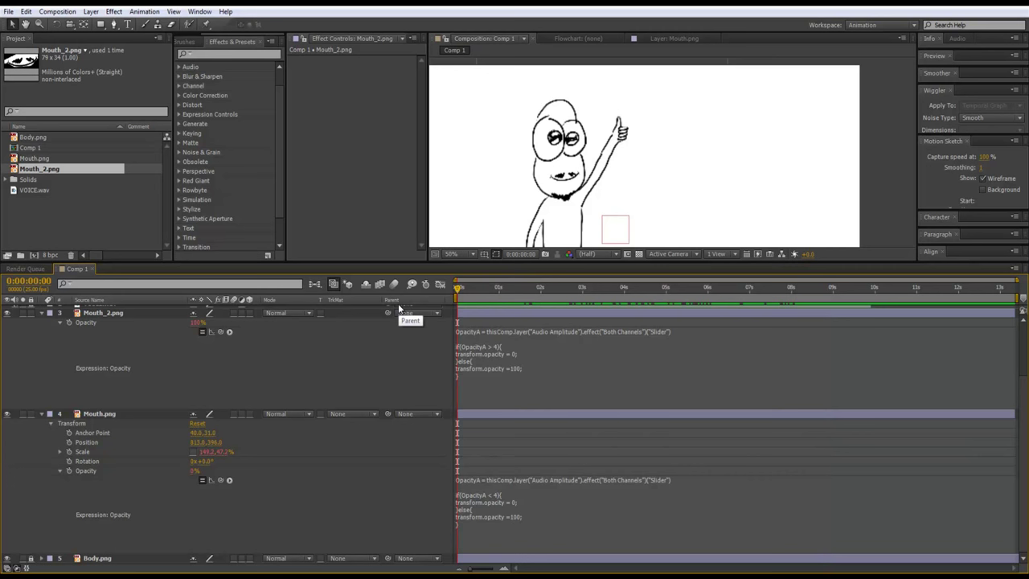
{"action": "key", "text": "space"}
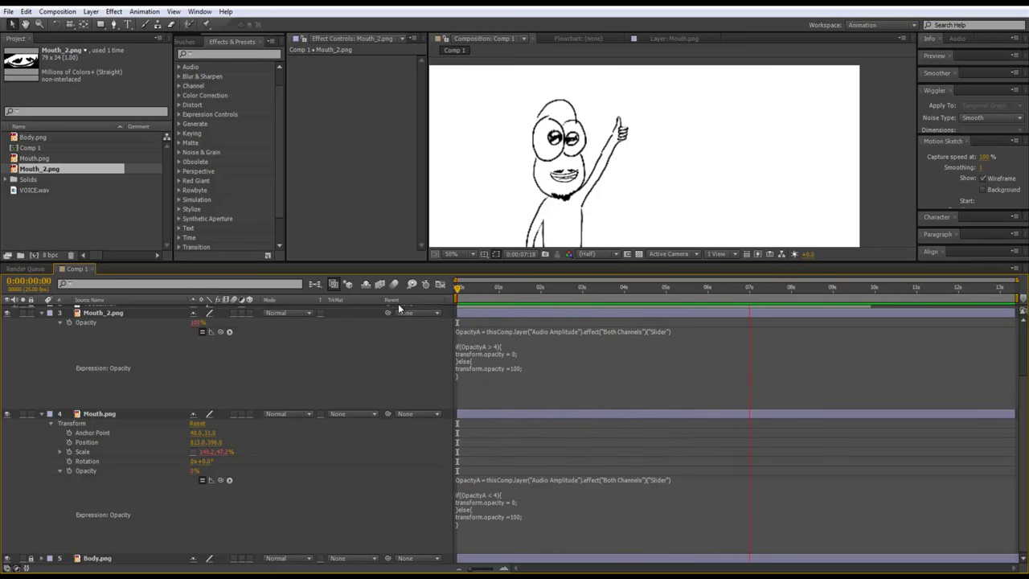
{"action": "key", "text": "space"}
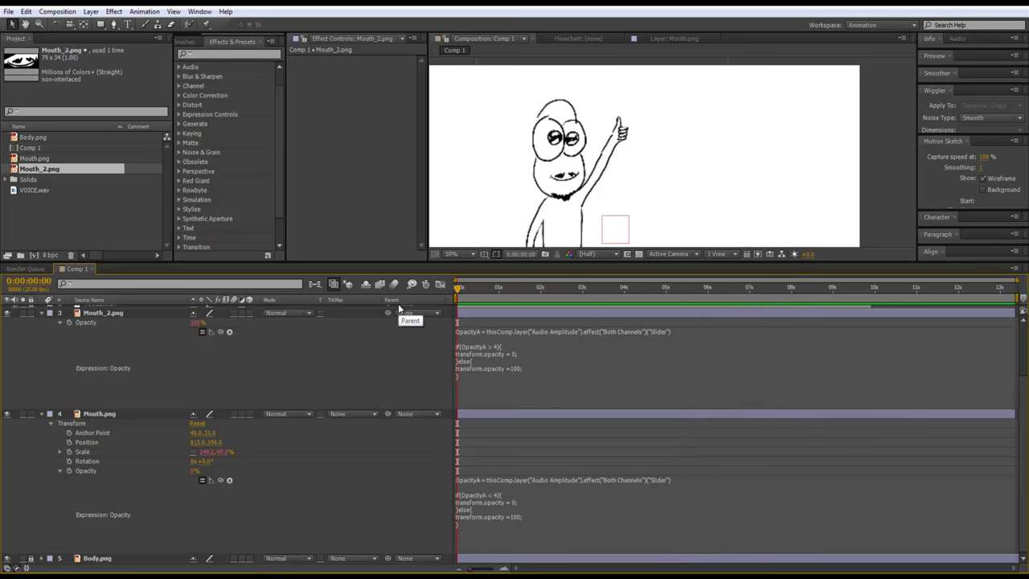
- Enlarge the composition view to show the whole character and scrub the timeline to 0:00:01:14 to review the mouth
{"action": "mouse_move", "coordinate": [507, 291]}
{"action": "left_mouse_down"}
{"action": "mouse_move", "coordinate": [745, 306]}
{"action": "mouse_move", "coordinate": [608, 291]}
{"action": "mouse_move", "coordinate": [600, 278]}
{"action": "mouse_move", "coordinate": [605, 419]}
{"action": "left_mouse_up"}
{"action": "left_click_drag", "start_coordinate": [659, 309], "coordinate": [691, 242]}
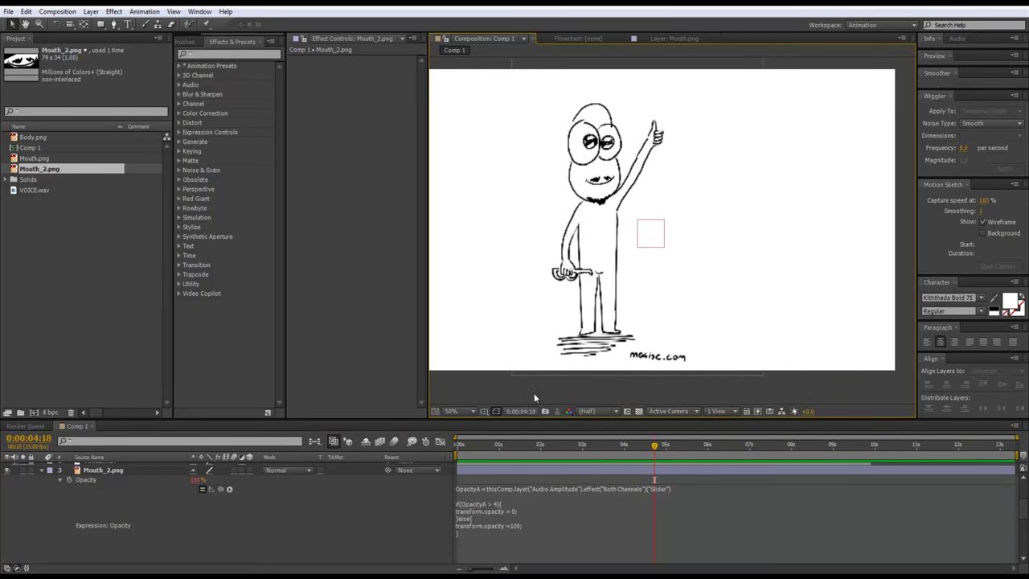
{"action": "left_click_drag", "start_coordinate": [480, 444], "coordinate": [524, 464]}
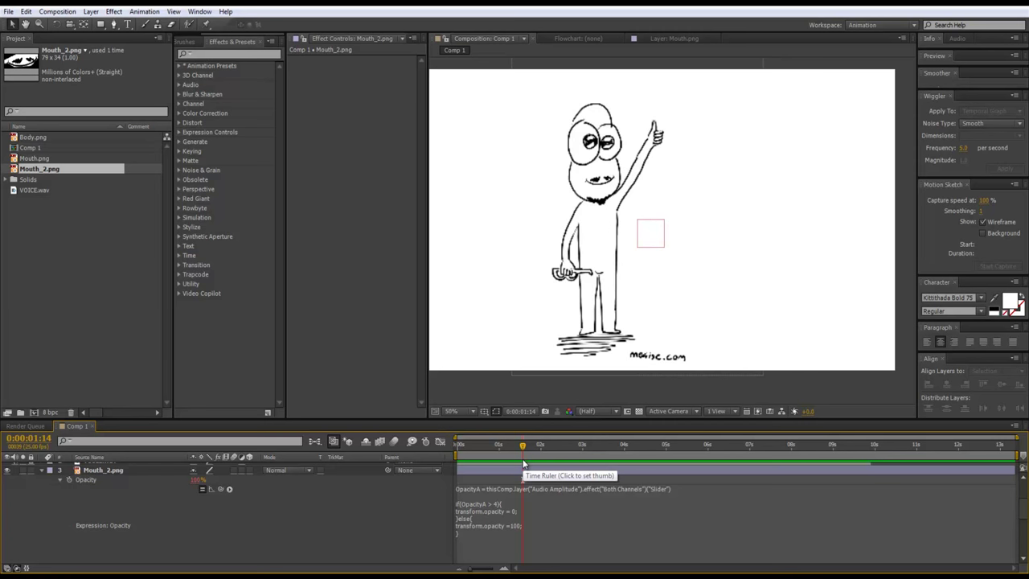